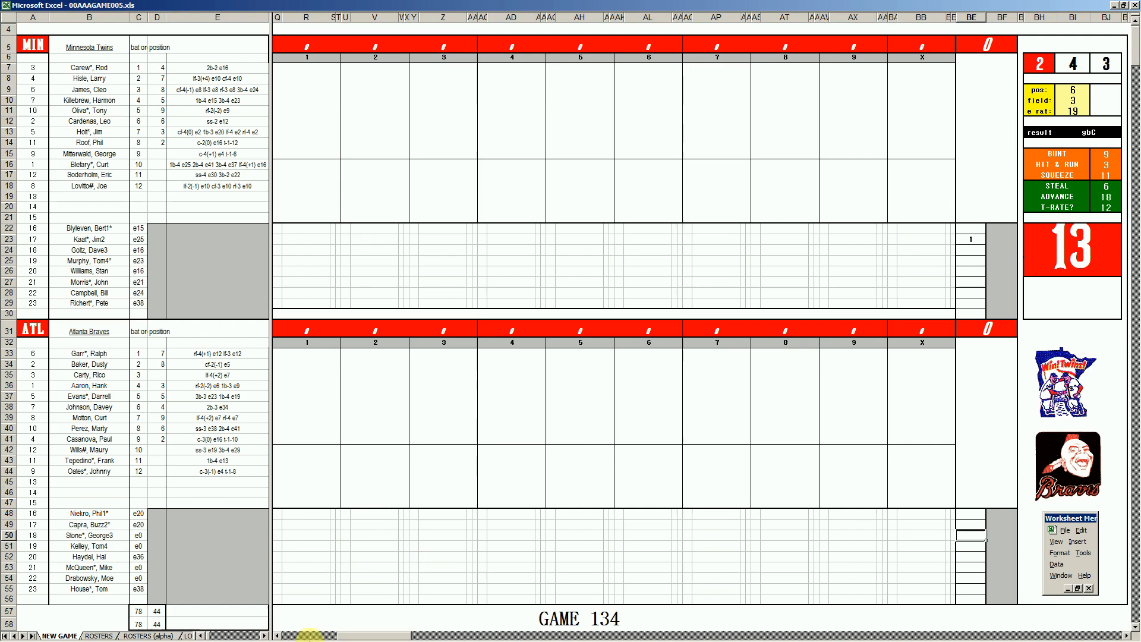
Open the Game 133 workbook 21atlmin.xls and review Atlanta's key plays by inning and its ninth-inning pitcher's row.
mouse_move(309, 636)
click(409, 635)
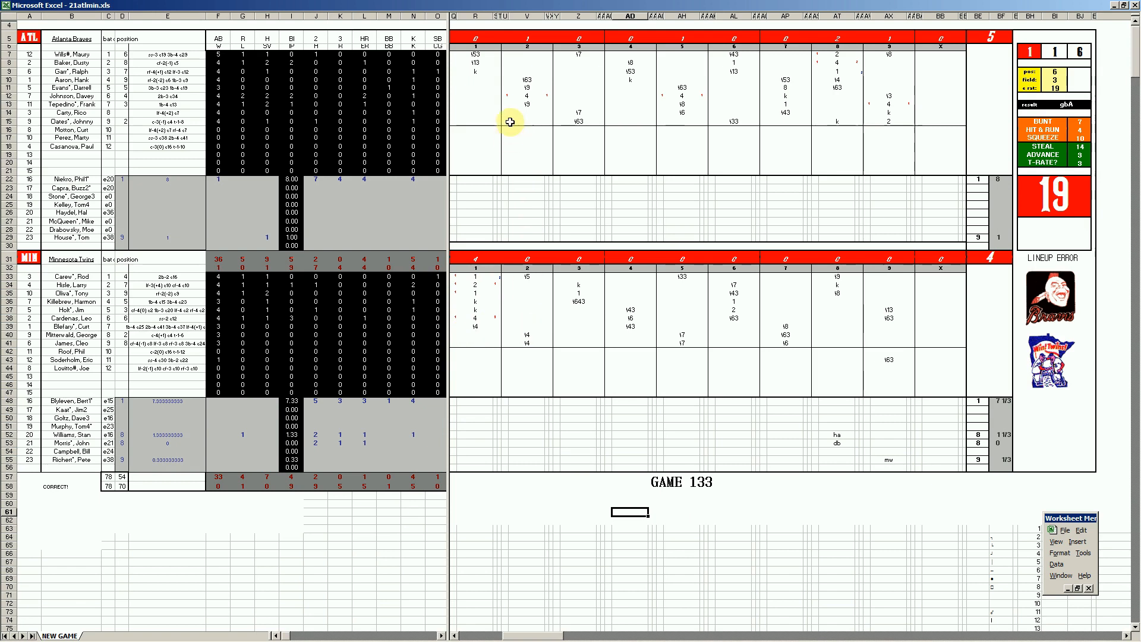
click(526, 96)
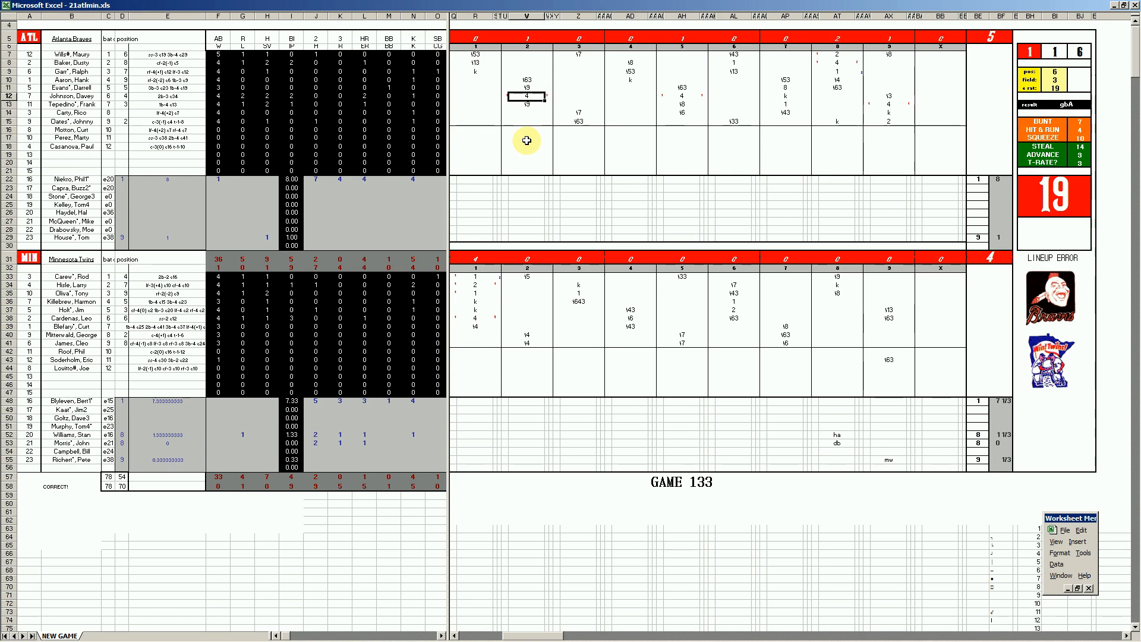
click(685, 99)
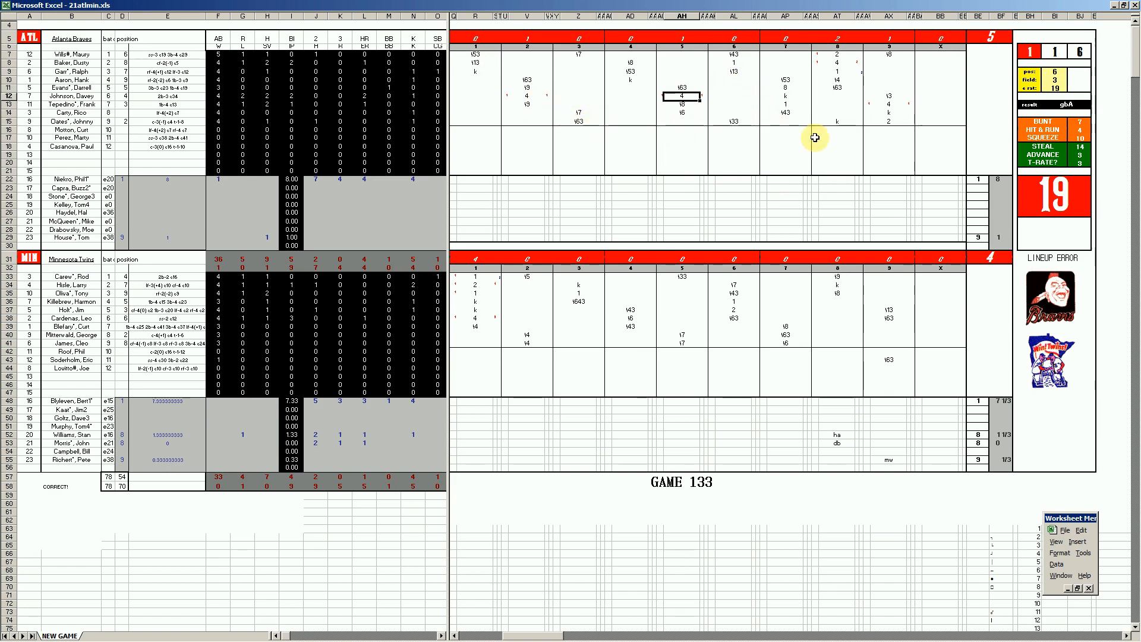
click(842, 121)
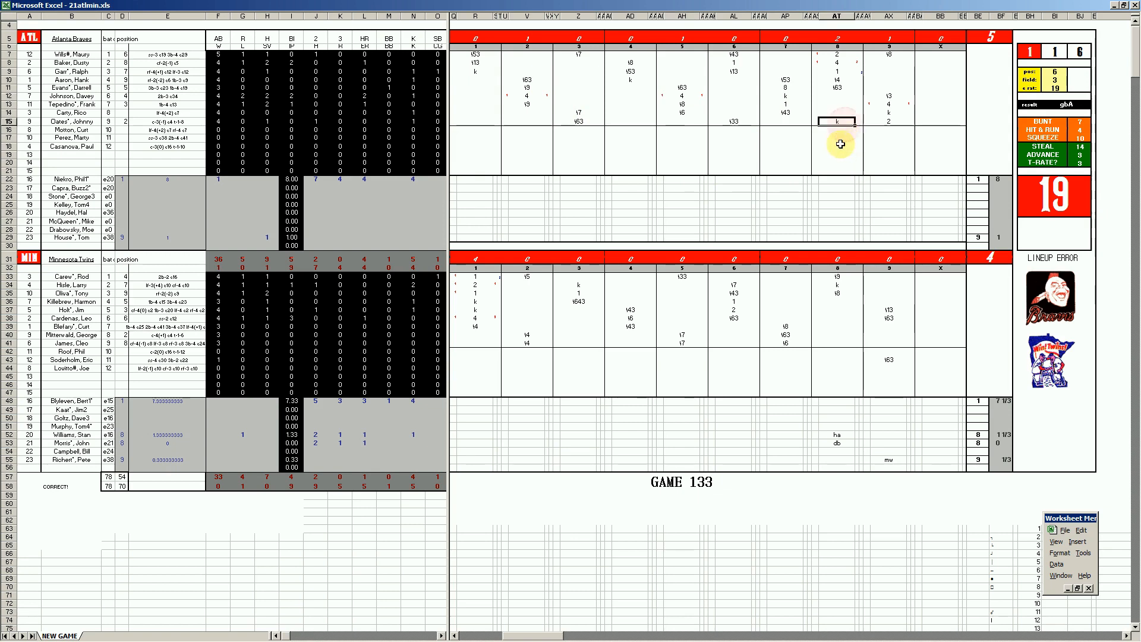
click(837, 54)
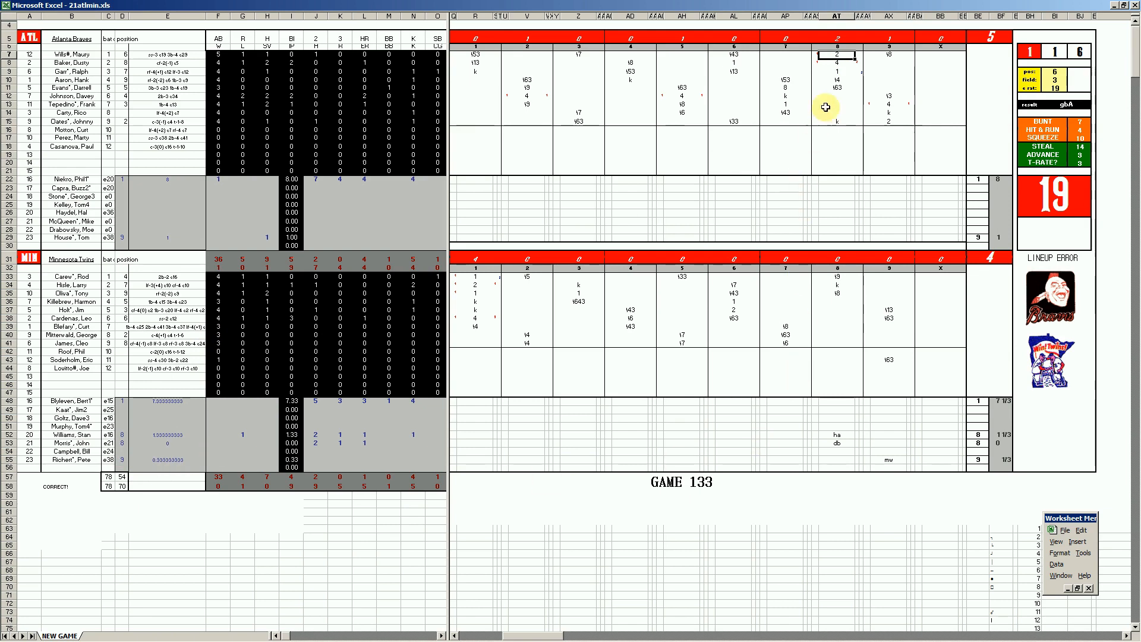
click(838, 63)
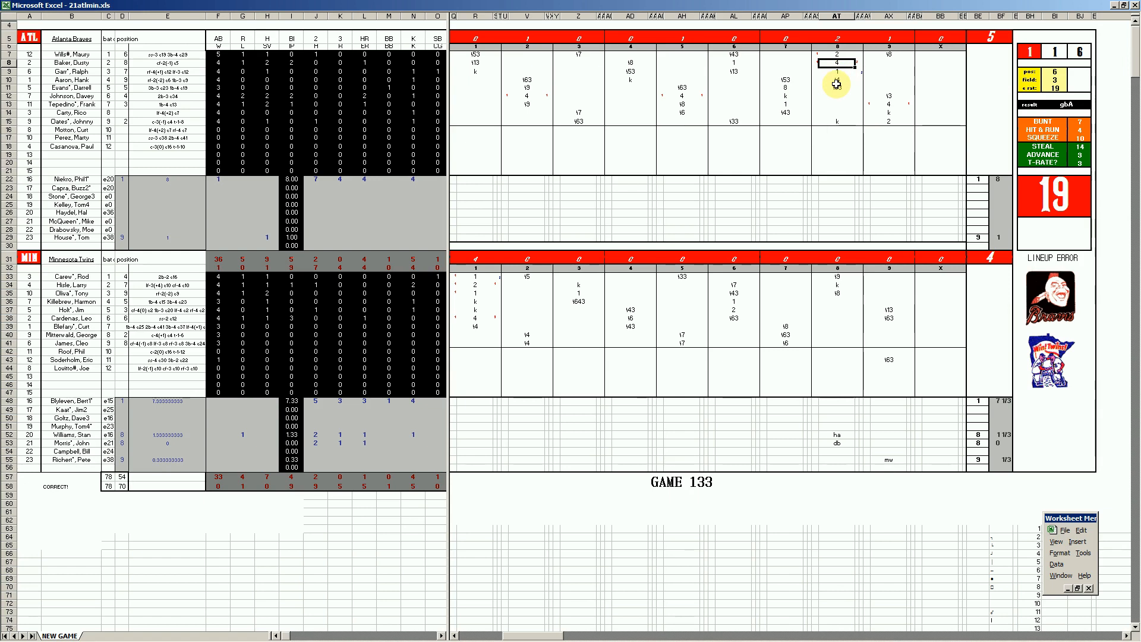
click(890, 105)
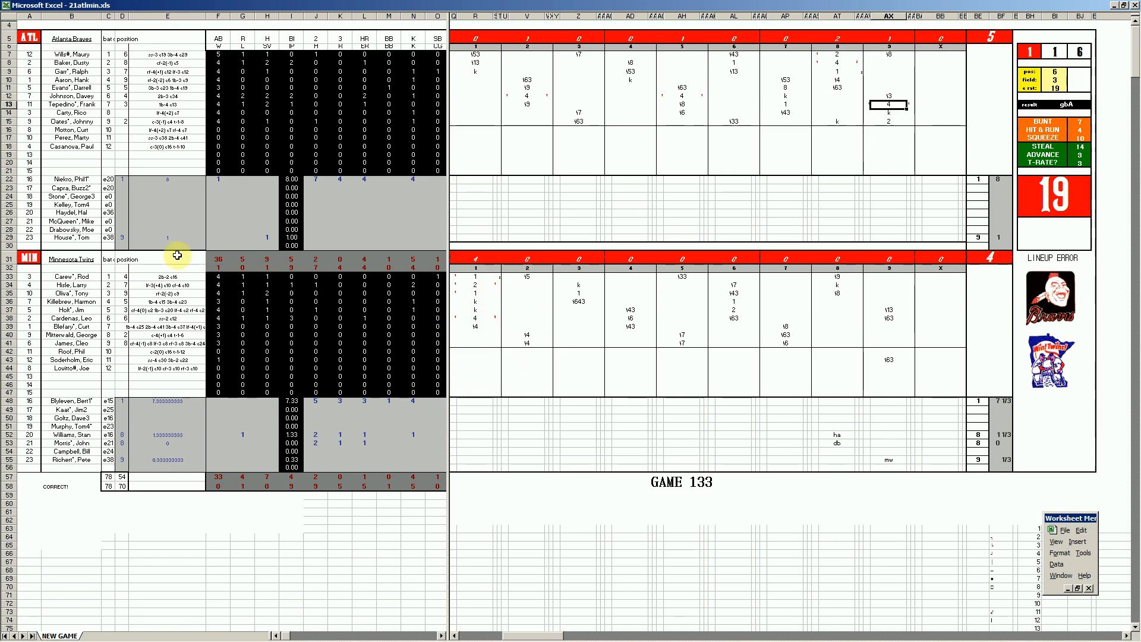
click(86, 238)
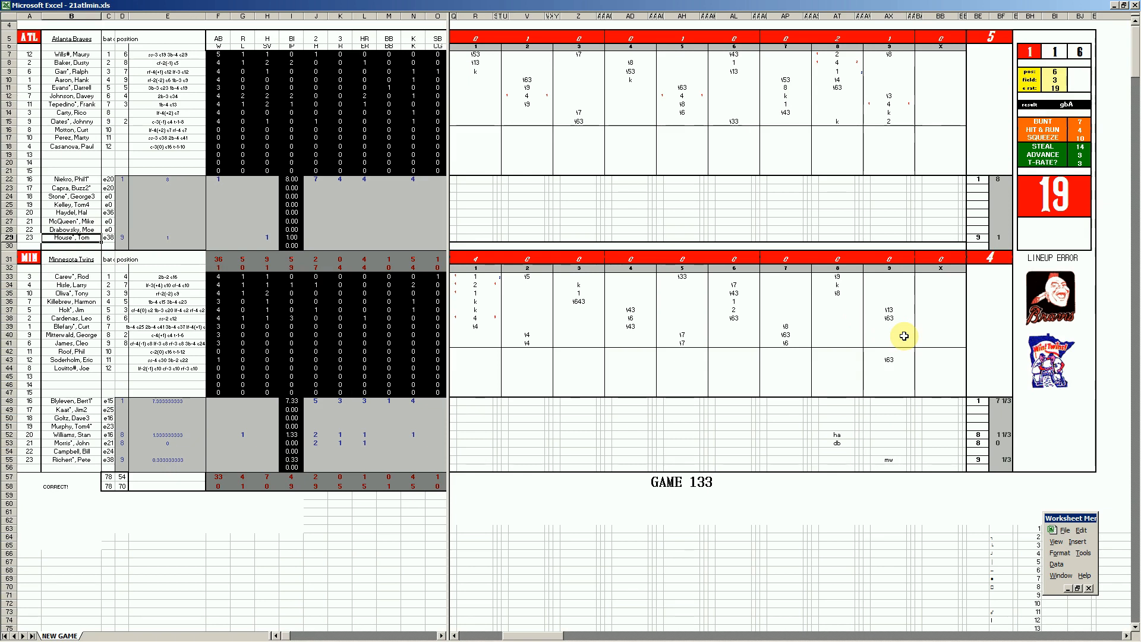
Close the 21atlmin.xls workbook.
right_click(419, 634)
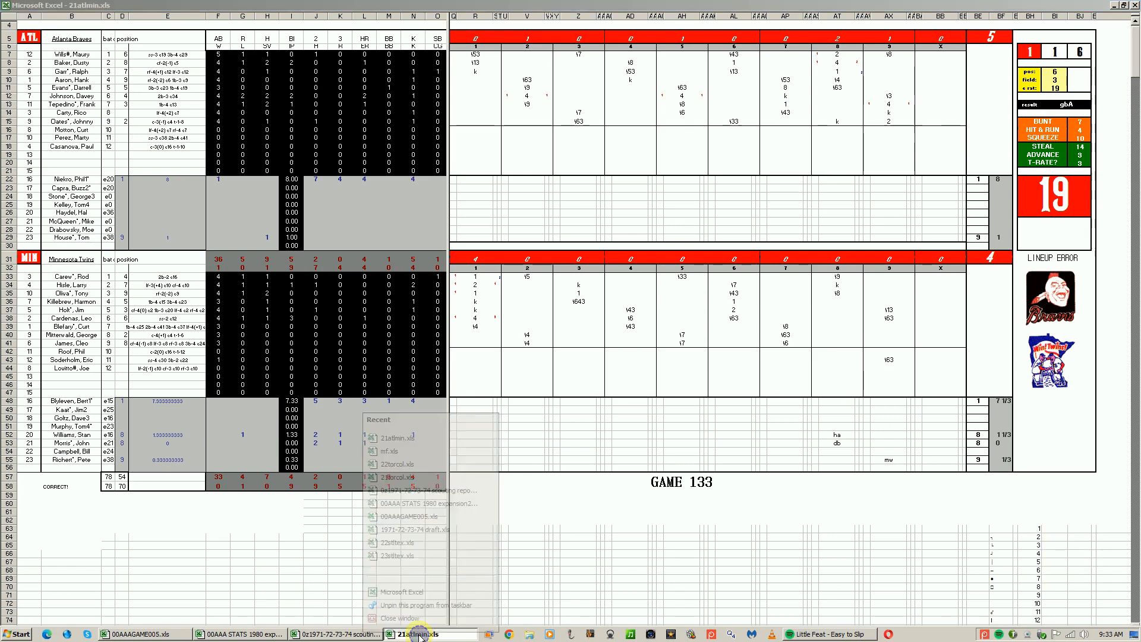
click(400, 618)
click(570, 354)
Switch to the 00AAA STATS 1980 expansion workbook's print sheet and examine the AL Midwest and AL North standings, including the Minnesota Twins' record.
mouse_move(143, 636)
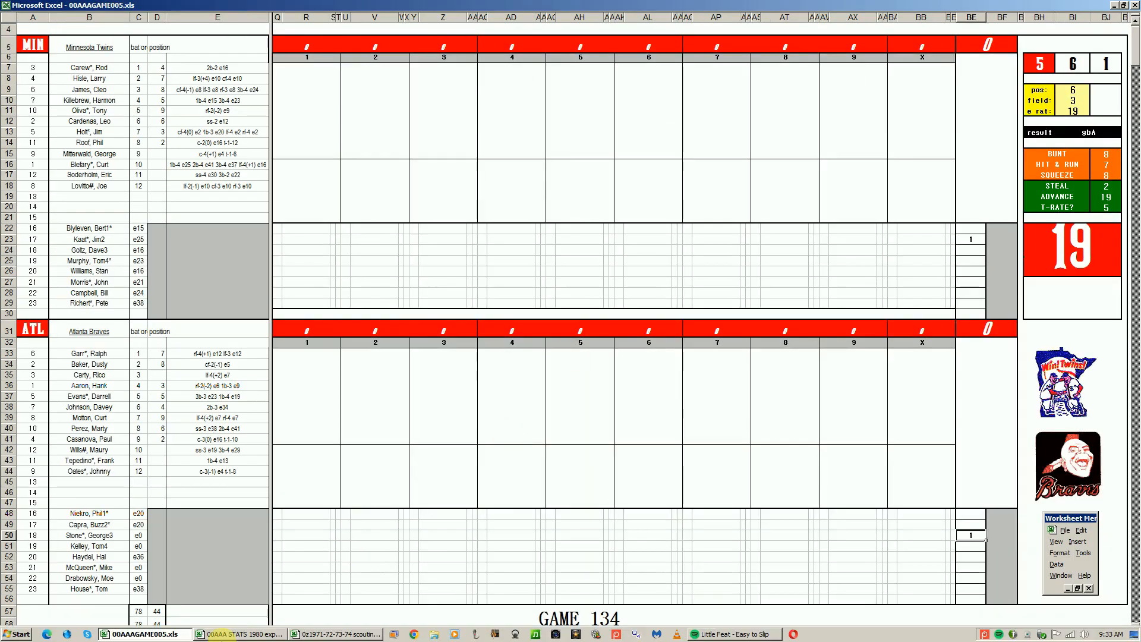
click(221, 634)
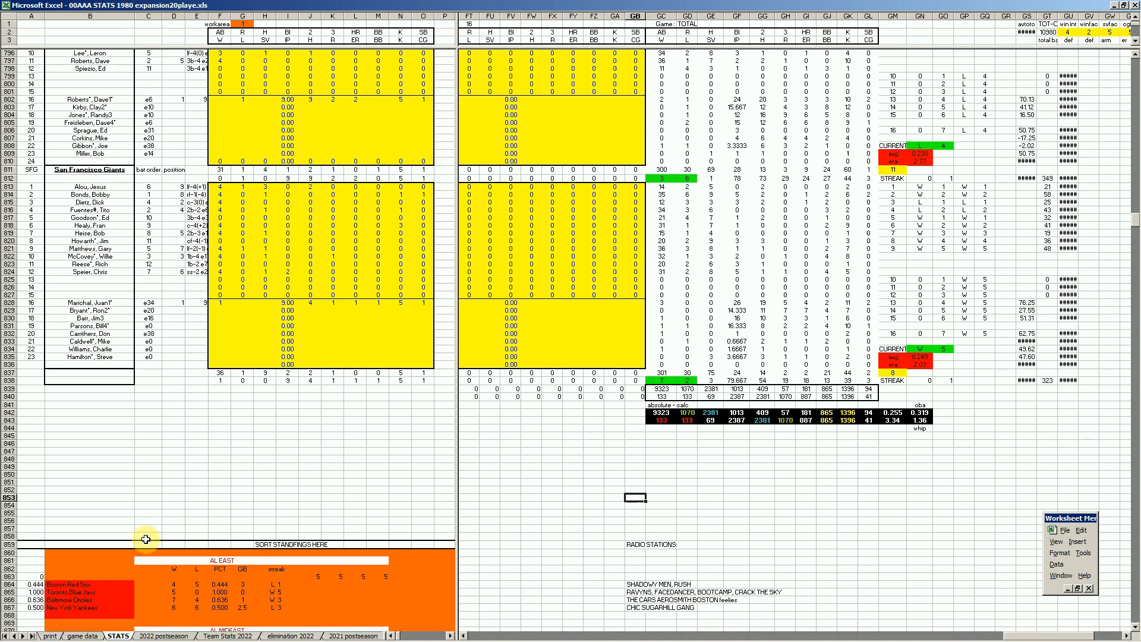
click(50, 636)
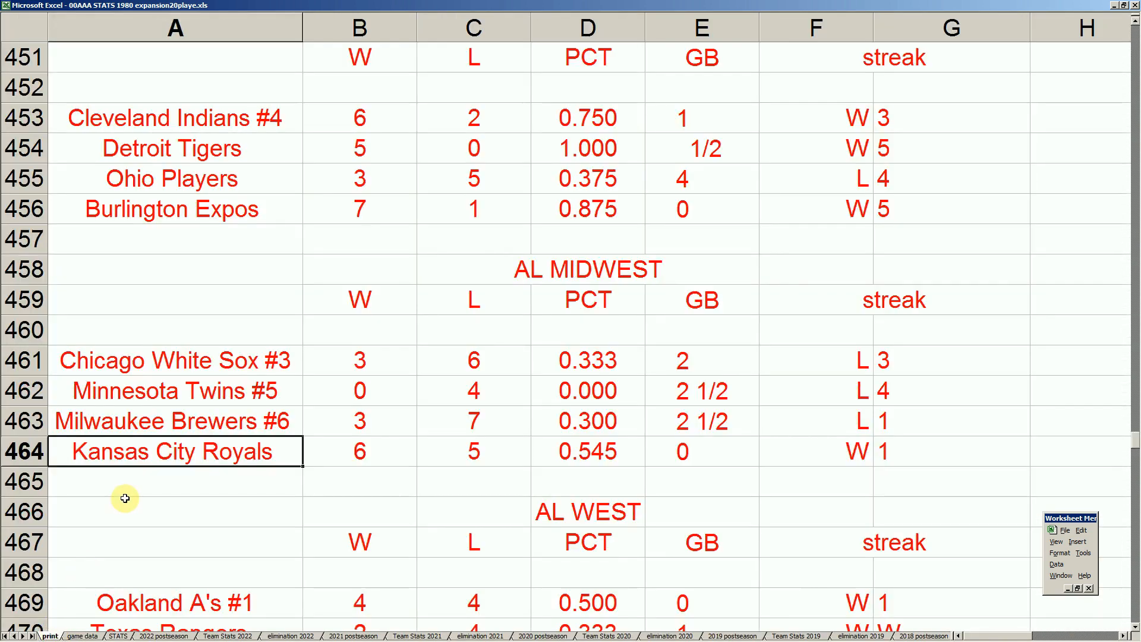
click(236, 394)
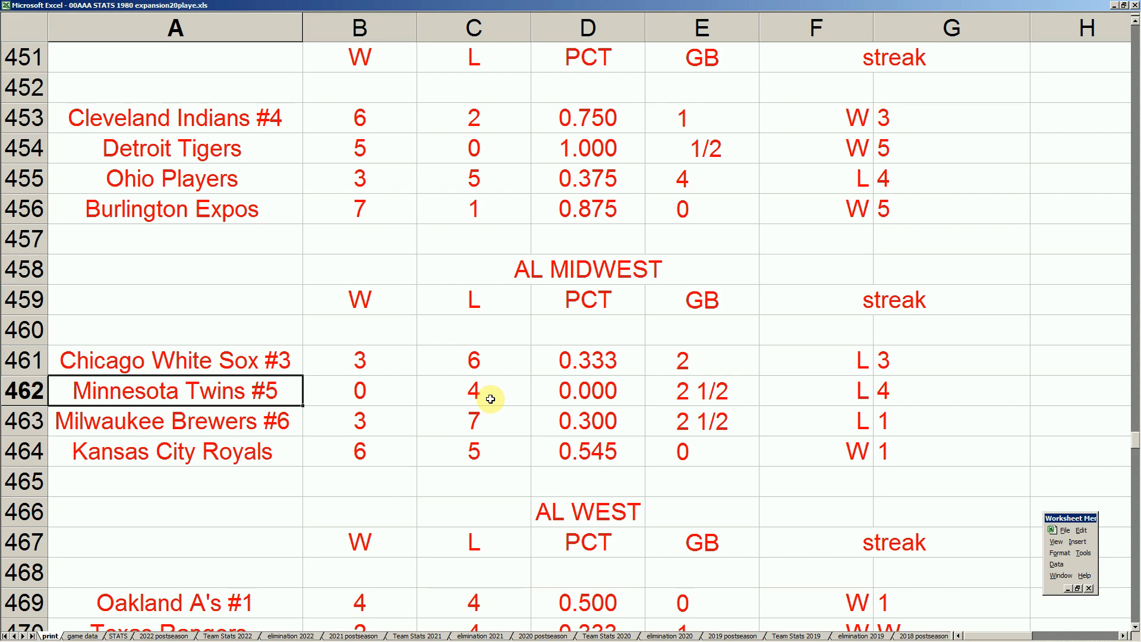
scroll(490, 399, up, 2)
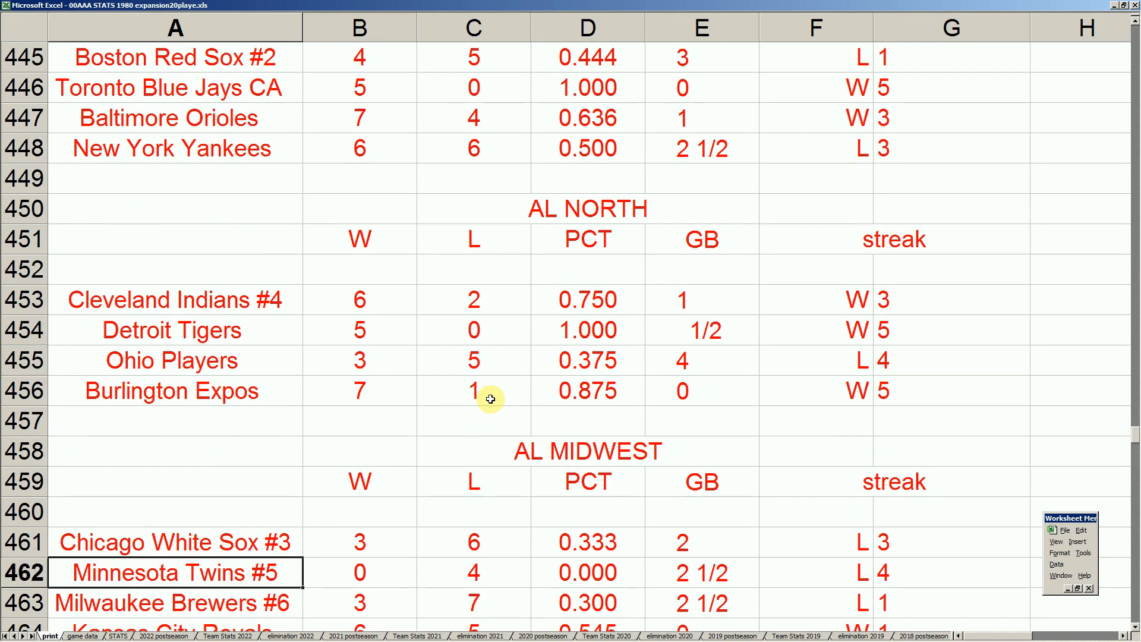
scroll(490, 399, down, 2)
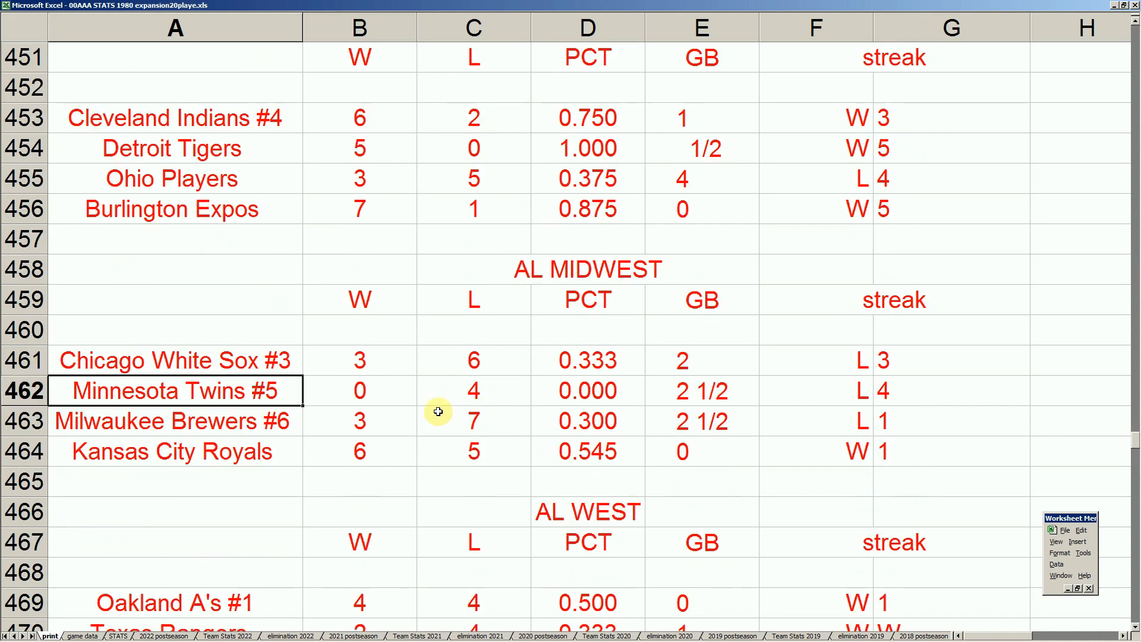
Examine the NL East, Central, Mountain and West standings on the print sheet, including the Atlanta Braves' record.
click(388, 394)
key(Up)
key(Up)
key(Up)
key(Up)
key(Up)
key(Up)
key(Up)
key(Up)
key(Up)
key(Up)
key(Up)
key(Up)
key(Up)
key(Up)
key(Up)
key(Up)
key(Up)
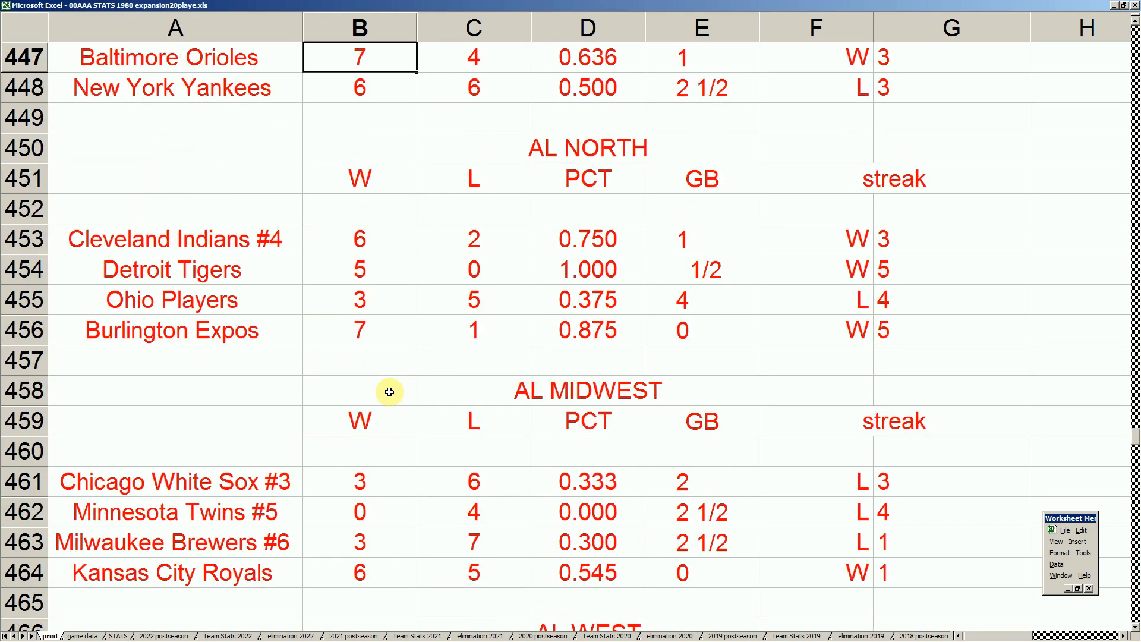
key(Up)
key(Right)
key(Right)
key(Right)
key(Right)
key(Right)
key(Right)
key(Right)
key(Right)
key(Right)
key(Right)
key(Right)
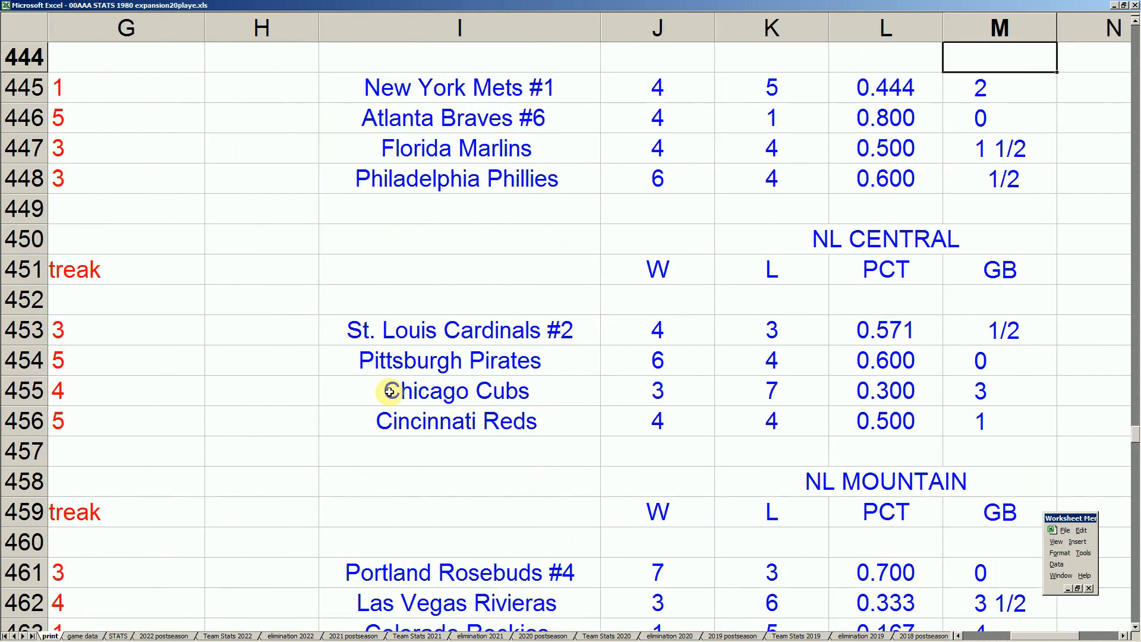
scroll(315, 440, up, 2)
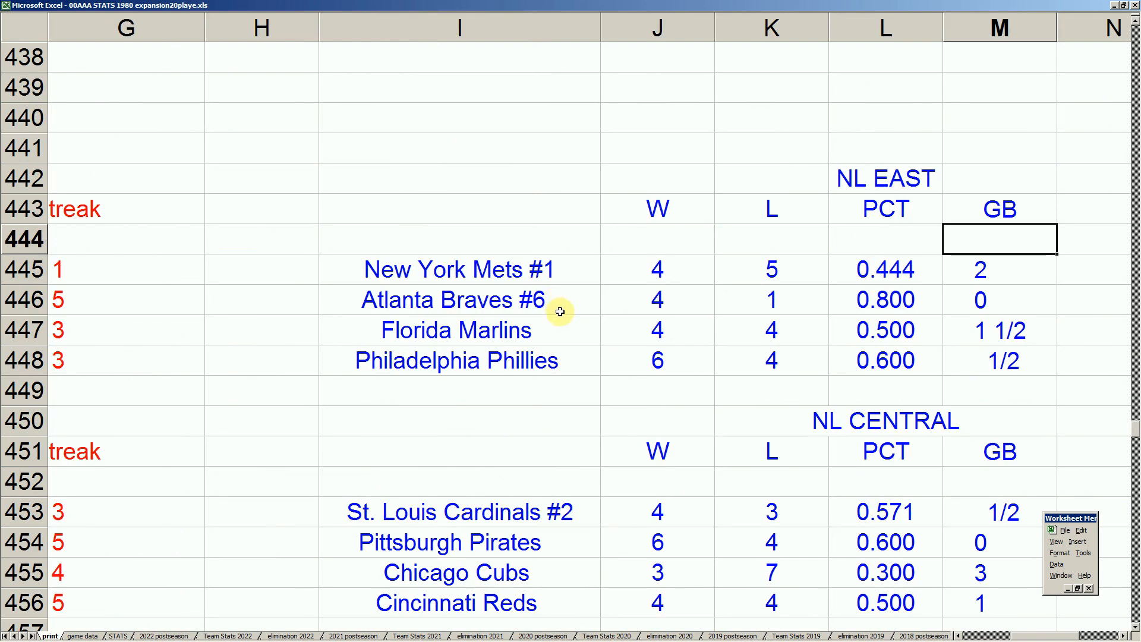
scroll(557, 333, down, 3)
scroll(559, 357, down, 2)
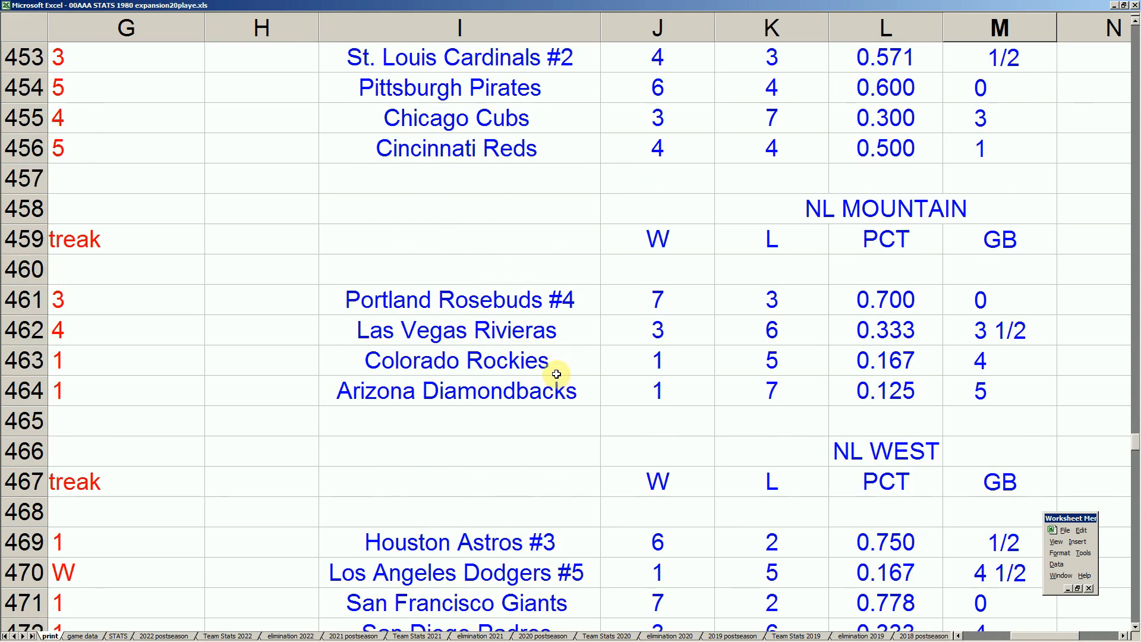
scroll(556, 374, up, 3)
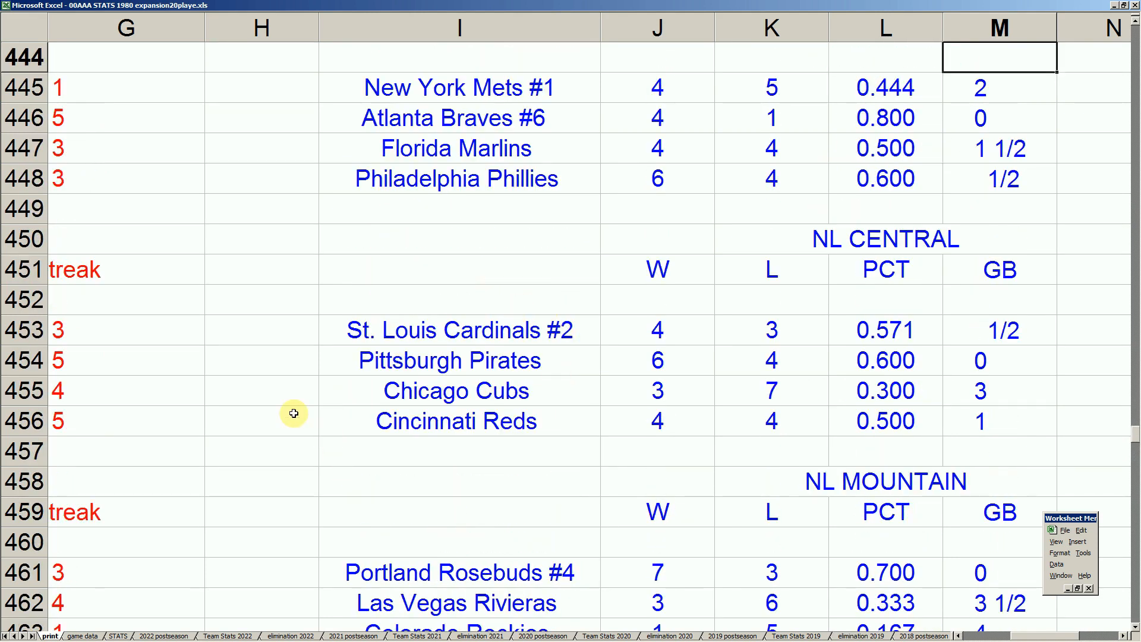
Return to 00AAAGAME005.xls and record #43 for Minnesota's leadoff batter in inning 1.
click(127, 635)
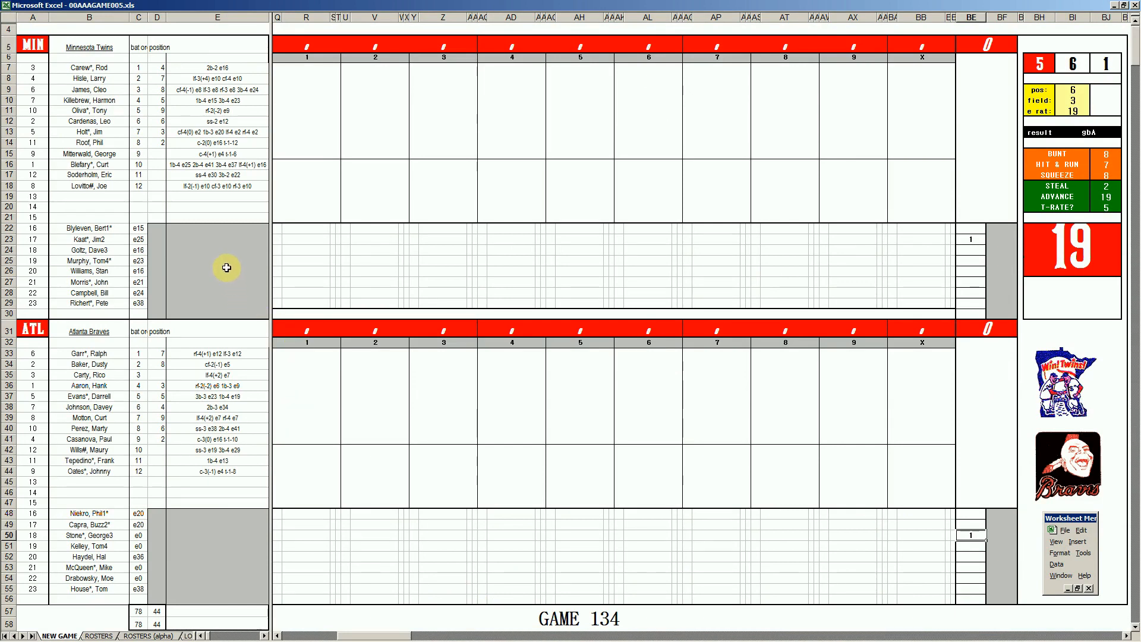
click(83, 239)
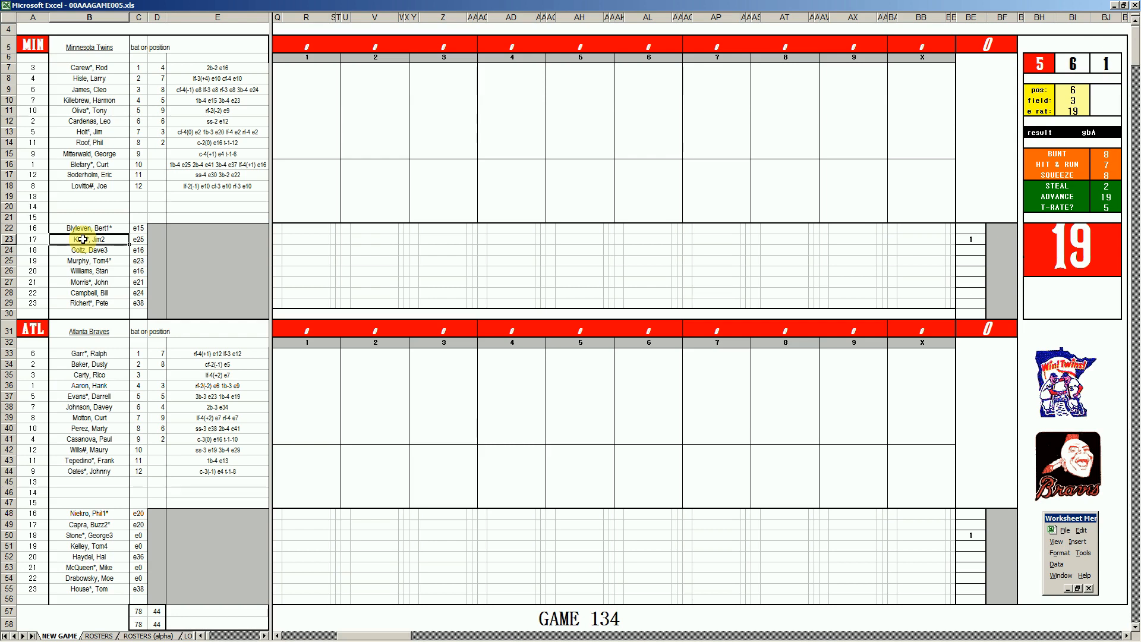
click(308, 68)
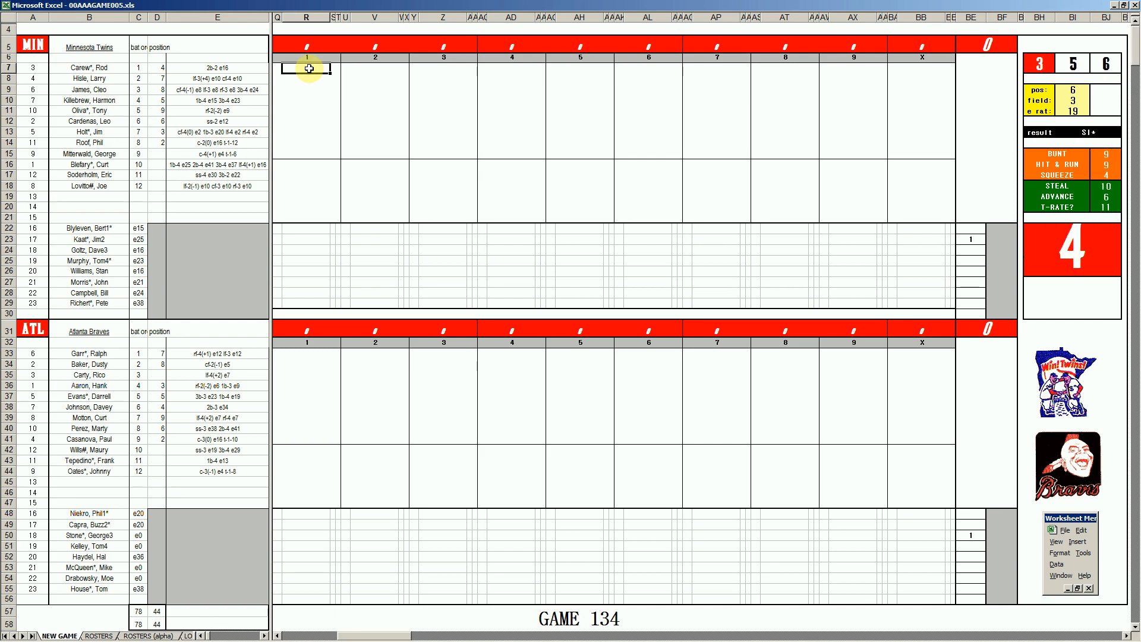
text(#43)
key(Return)
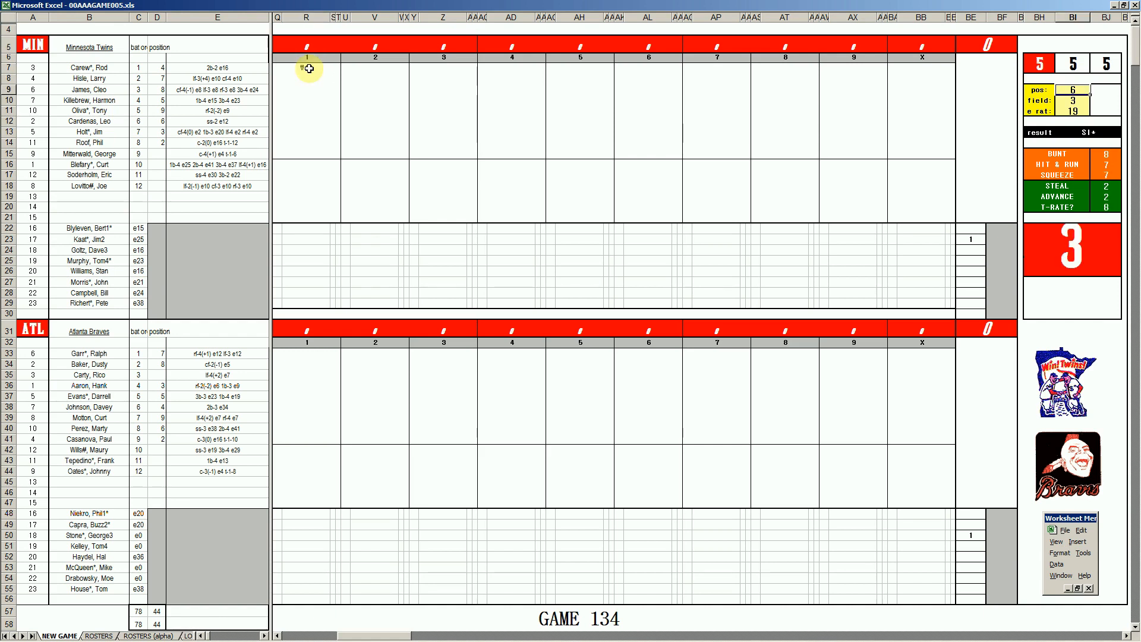
Set the fielding lookup position to 2, and record #2 and #6 for Minnesota's second and third batters in inning 1.
text(2)
key(Return)
click(312, 77)
text(#2)
key(Return)
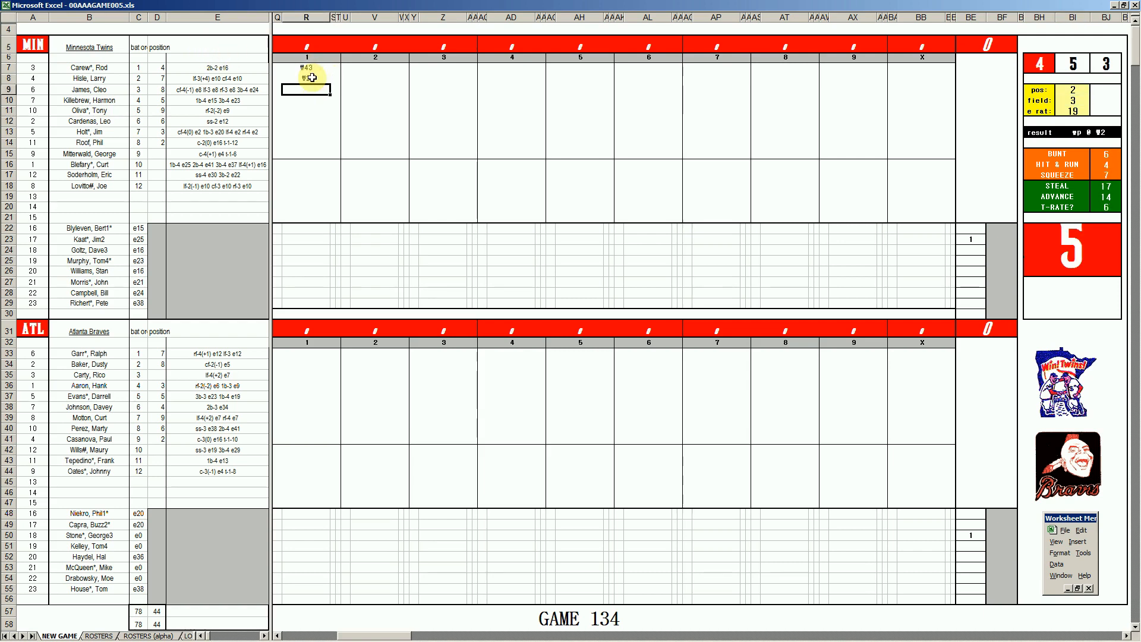
text(#6)
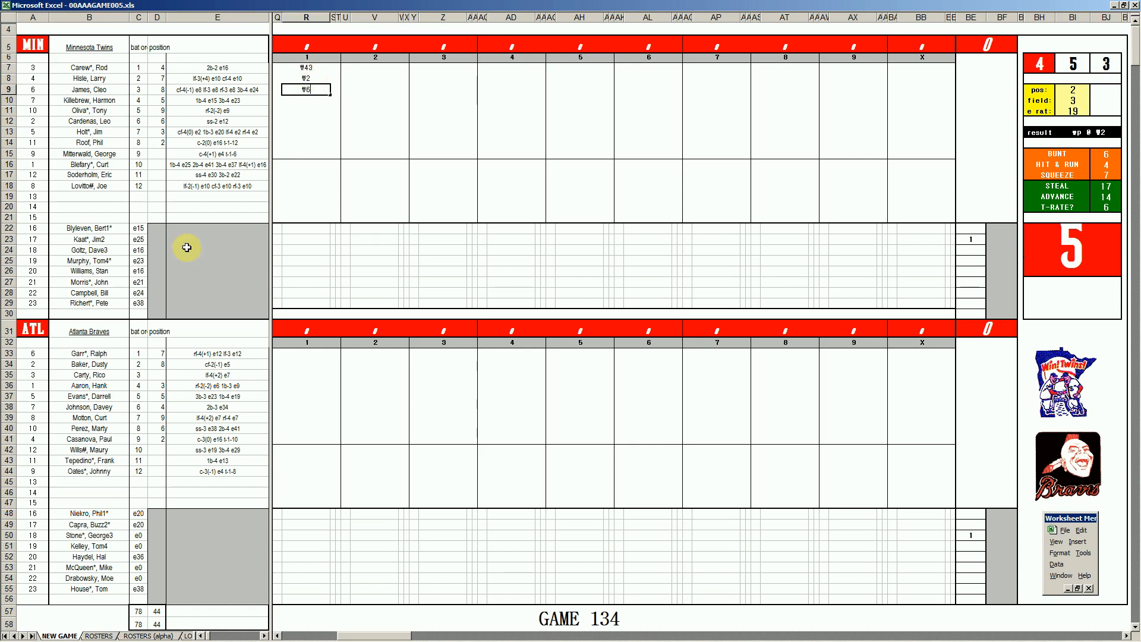
Record 1 for Atlanta's leadoff batter in inning 1 and enter 2 in the narrow cell T33 of the same row.
click(304, 356)
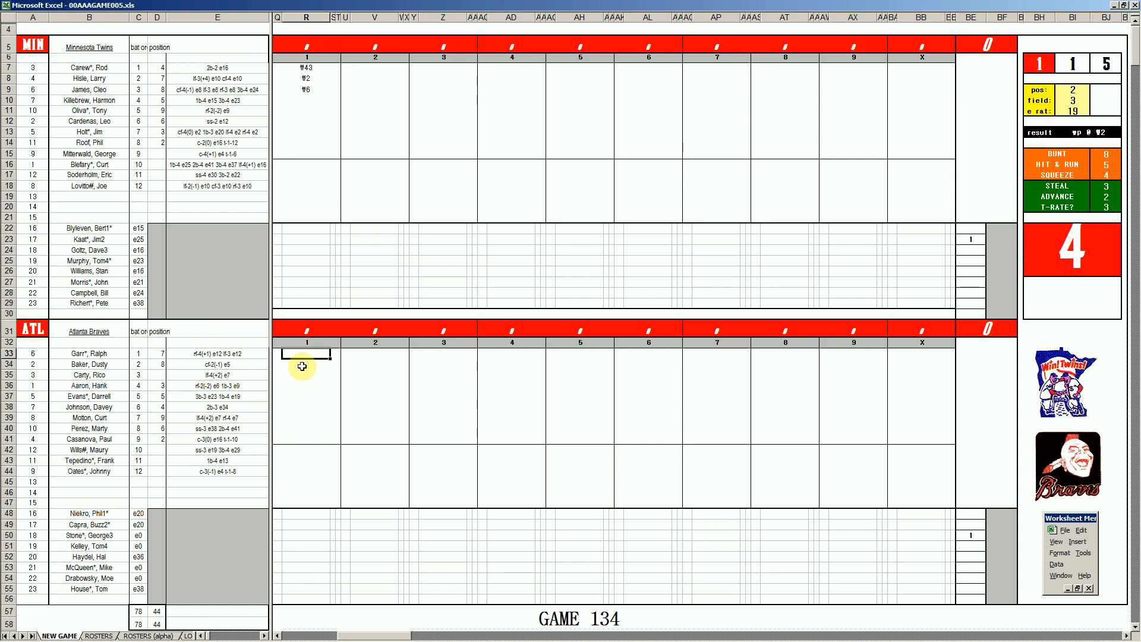
text(1)
key(Return)
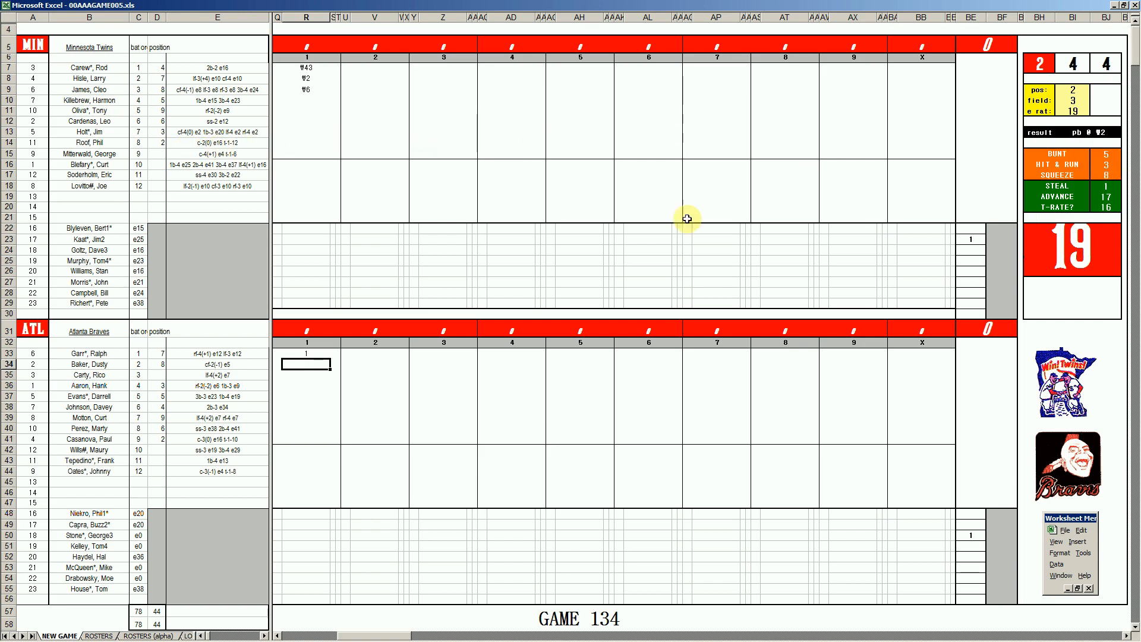
key(Up)
key(Right)
key(Right)
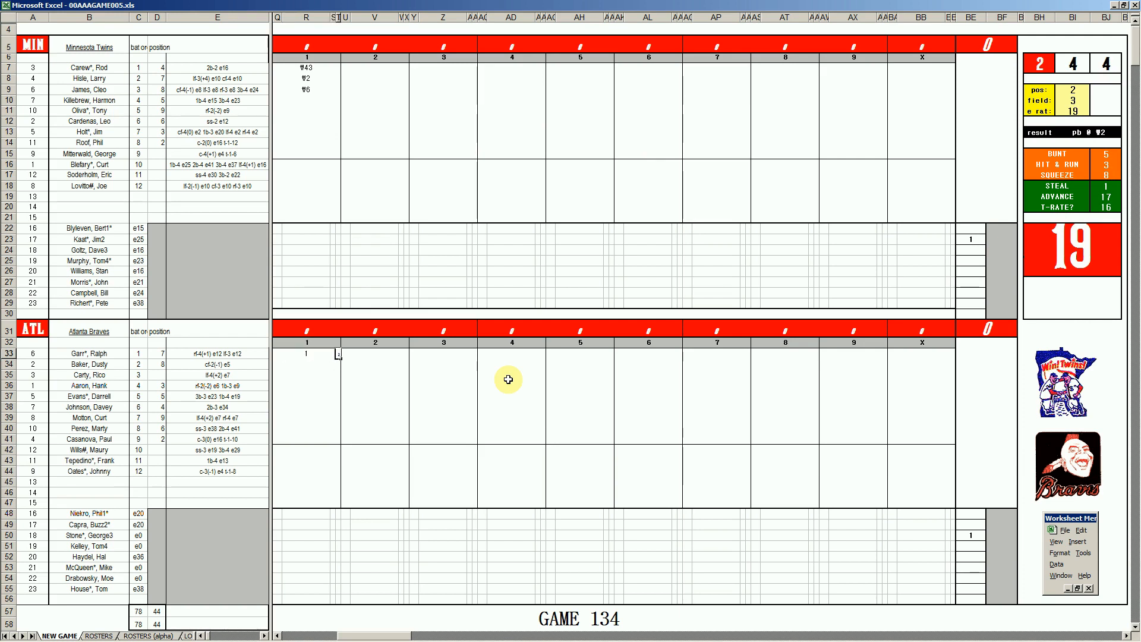
text(2)
key(Left)
key(Down)
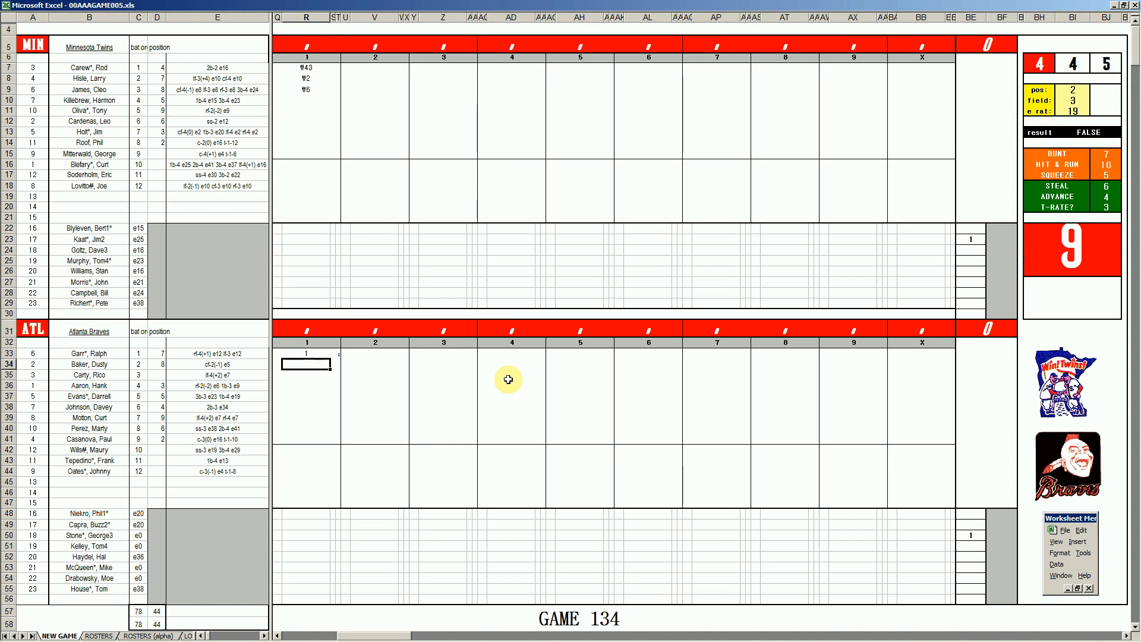
Set the fielding lookup to position 6, field rating 2 and error rating 12.
key(ctrl+p)
text(6)
key(Return)
text(2)
key(Return)
text(12)
key(Return)
Record #63, #7 and #8 in inning 1 for Atlanta's second, third and fourth batters.
click(312, 365)
text(#63)
key(Return)
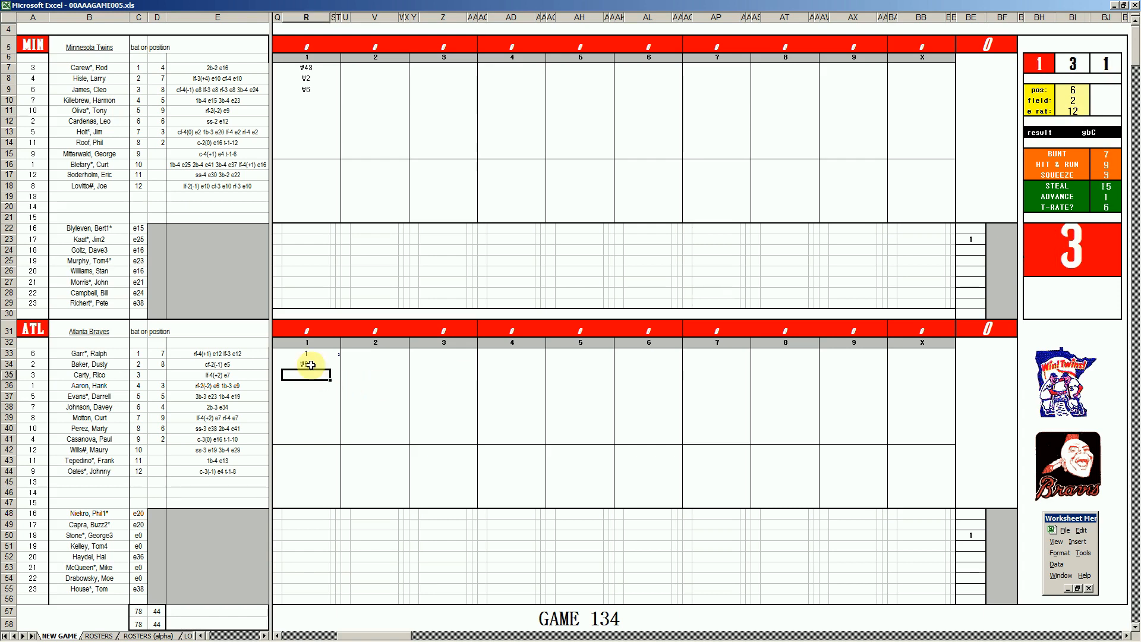
text(#7)
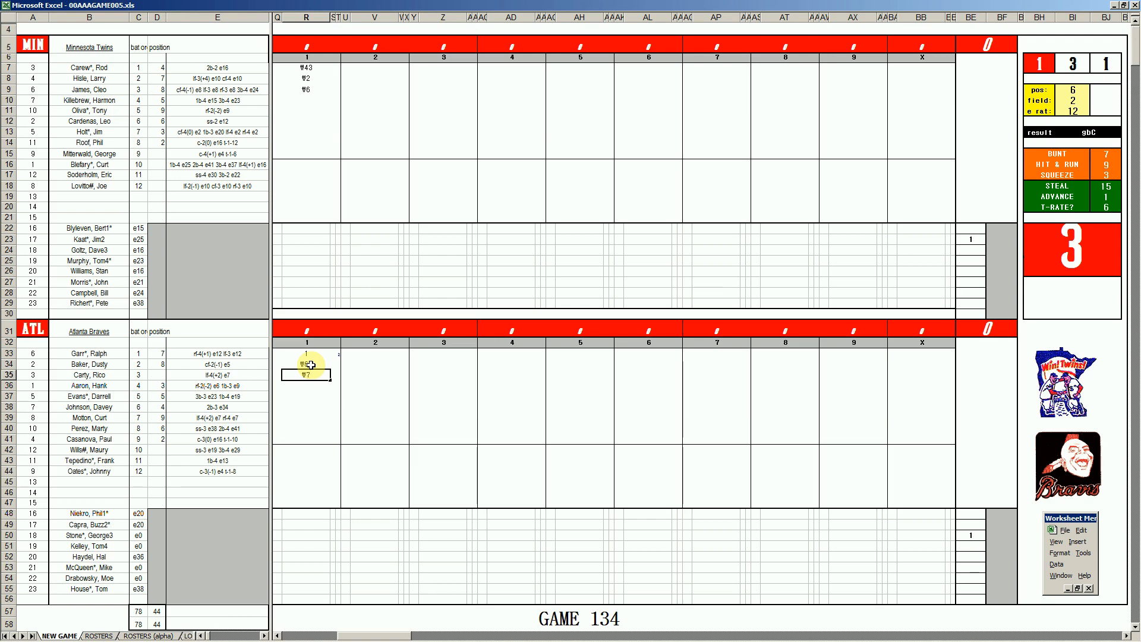
key(Return)
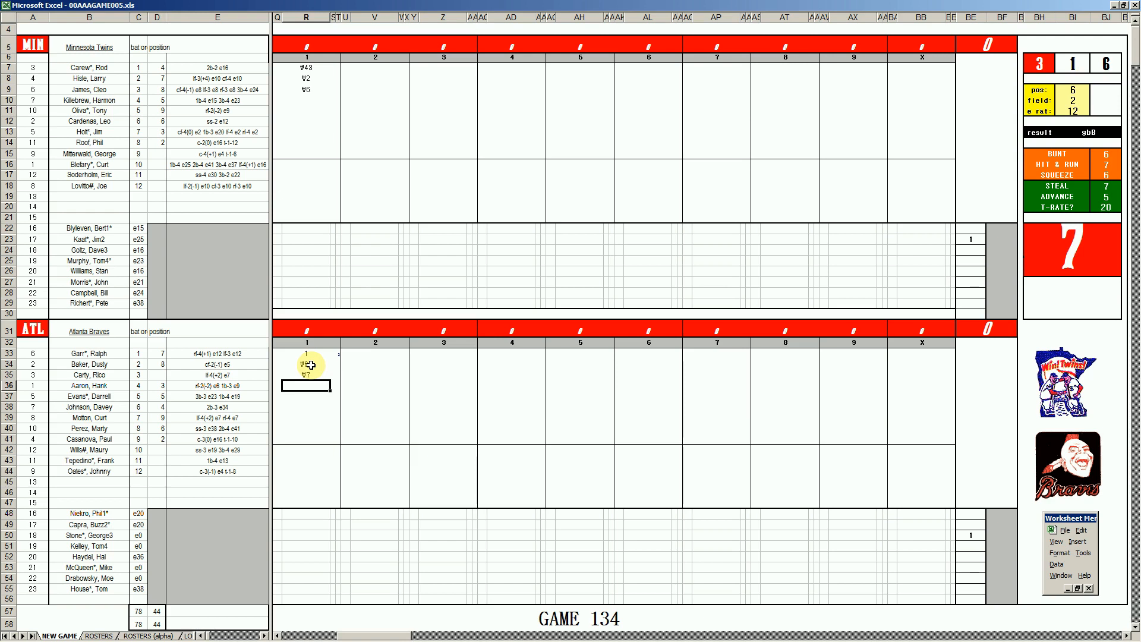
text(#8)
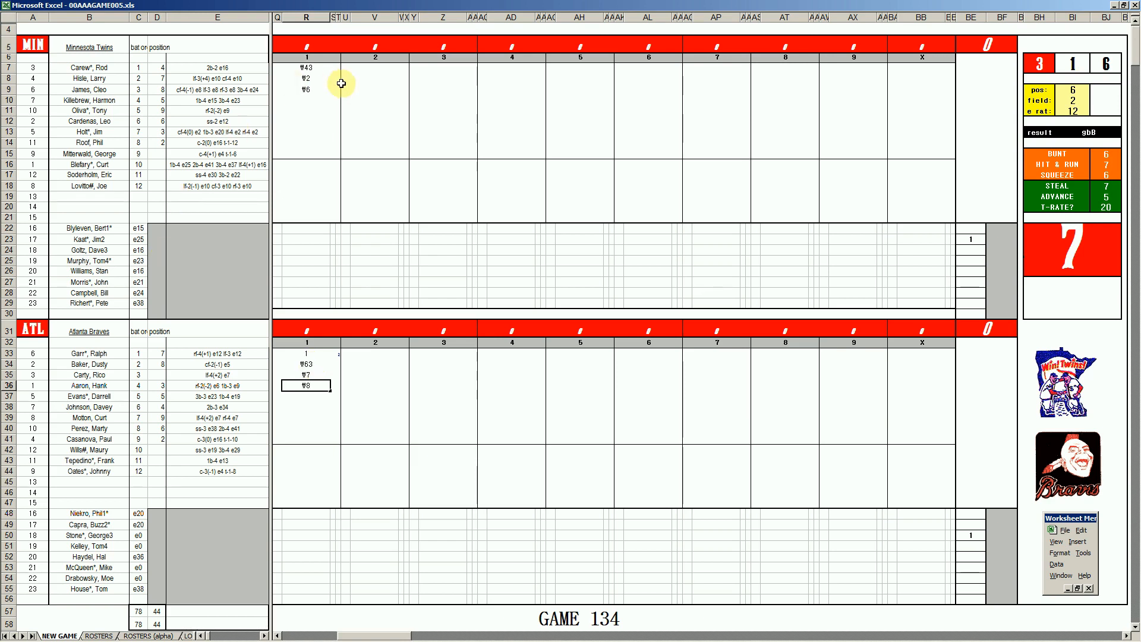
click(359, 97)
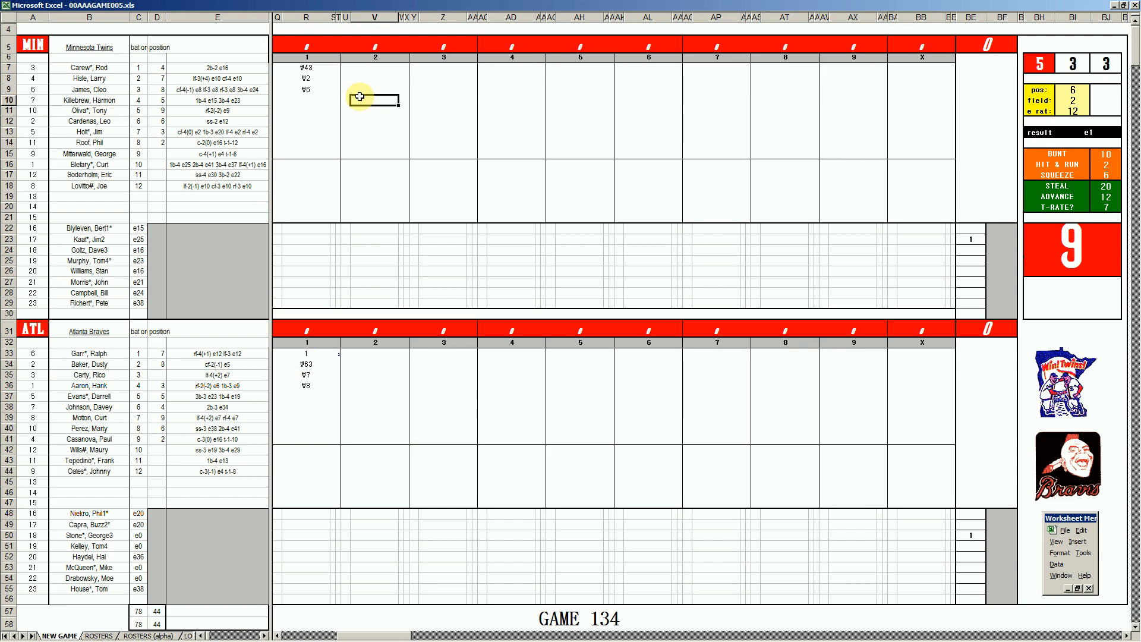
Set the fielding lookup to position 6, field rating 3 and error rating 38.
key(ctrl+q)
text(6)
key(Return)
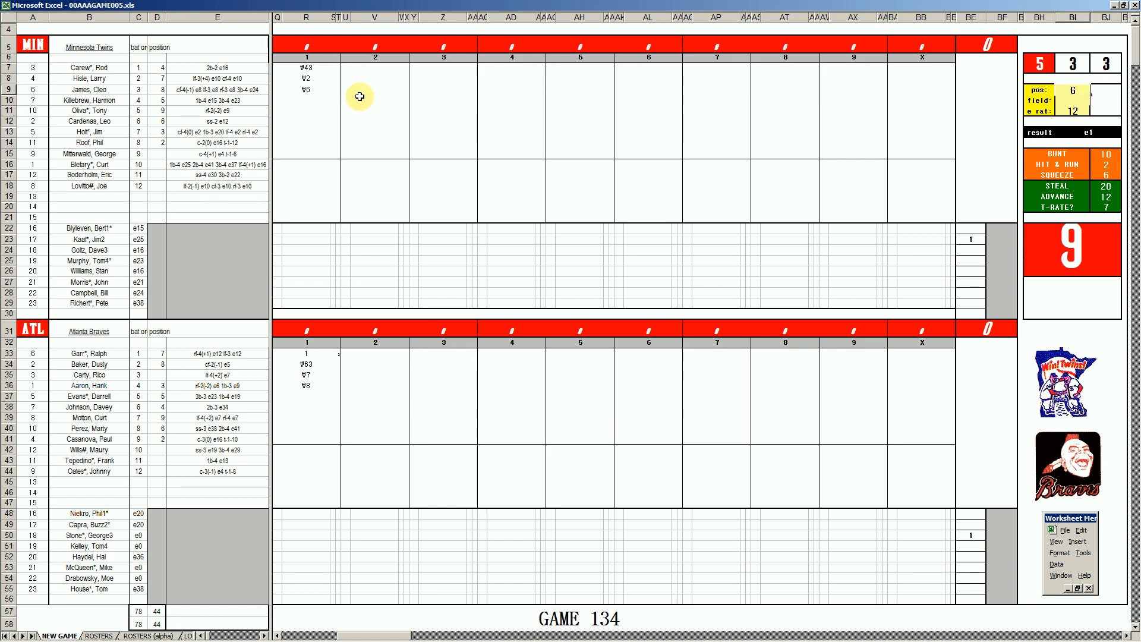
key(Return)
text(3)
key(Return)
text(38)
key(Return)
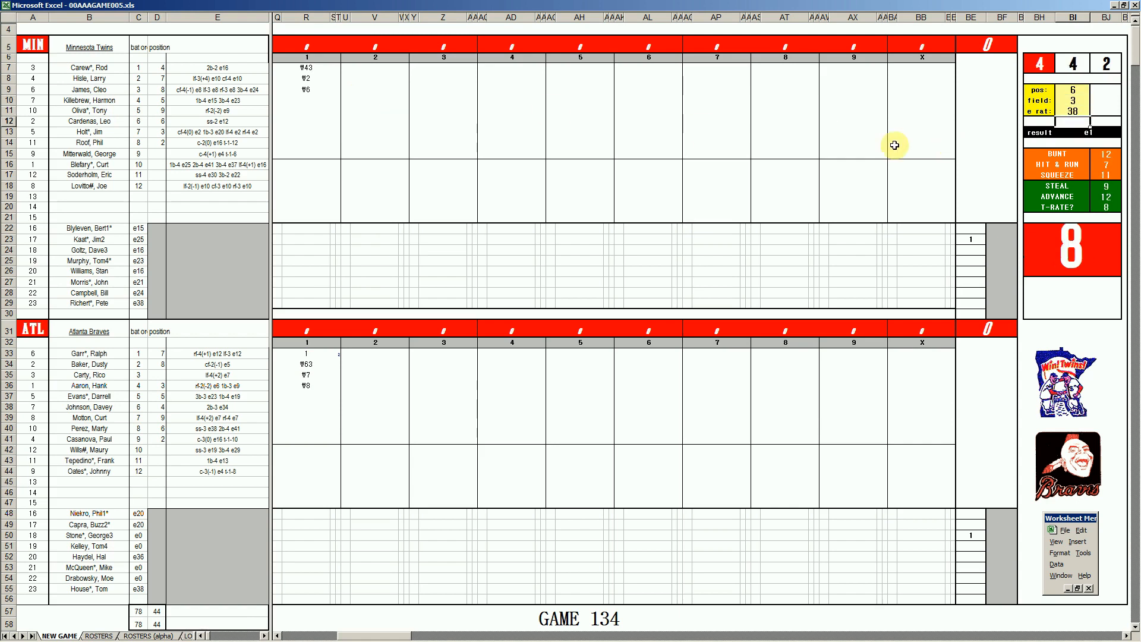
Record e6, #363 and 4 for Minnesota's fourth, fifth and sixth batters in inning 2, with 1 in narrow cell U12.
click(364, 99)
text(e6)
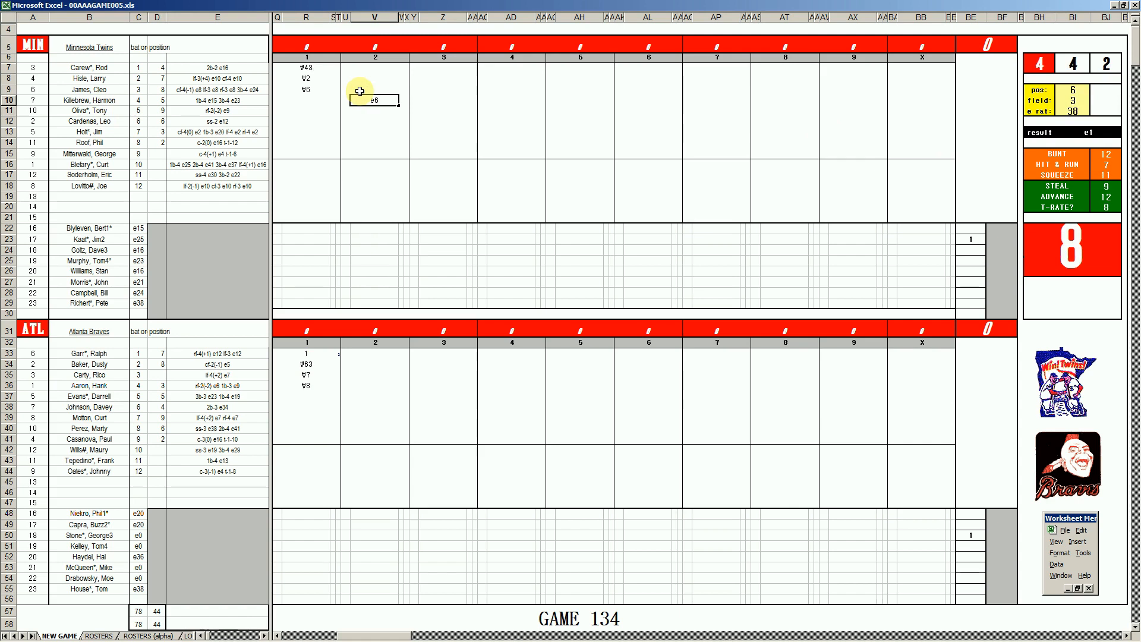
key(Return)
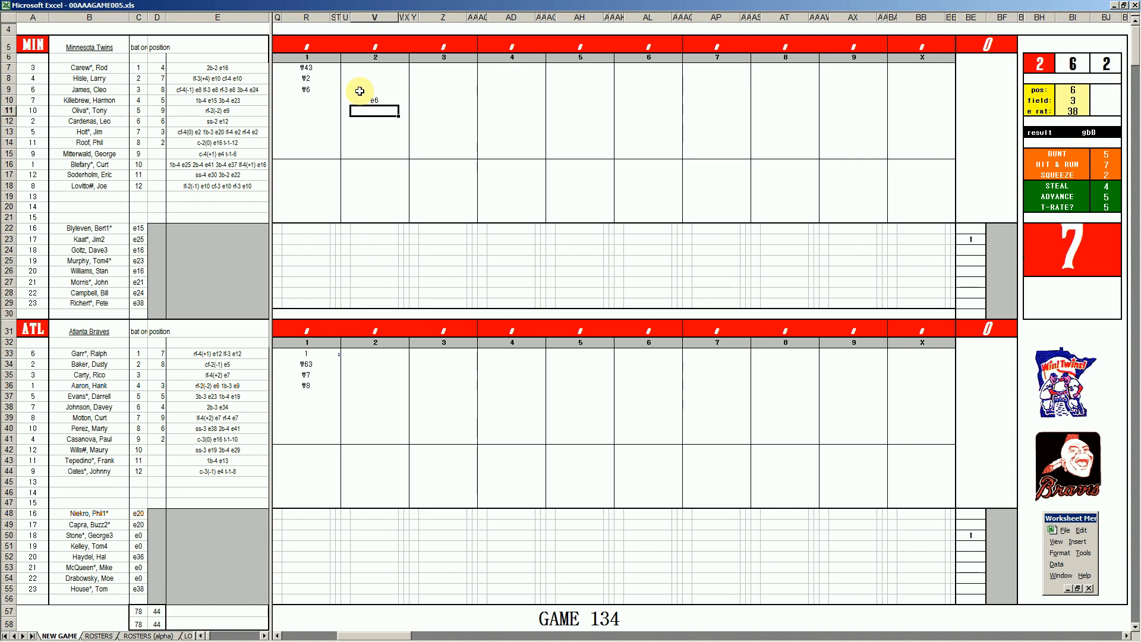
text(#363)
key(Return)
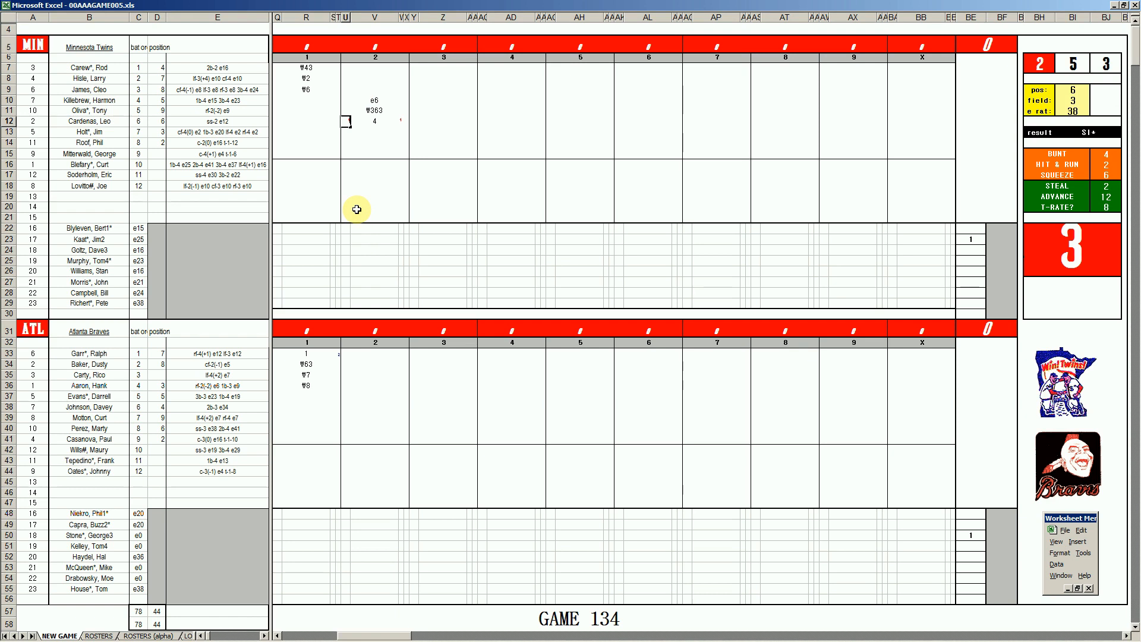
key(Return)
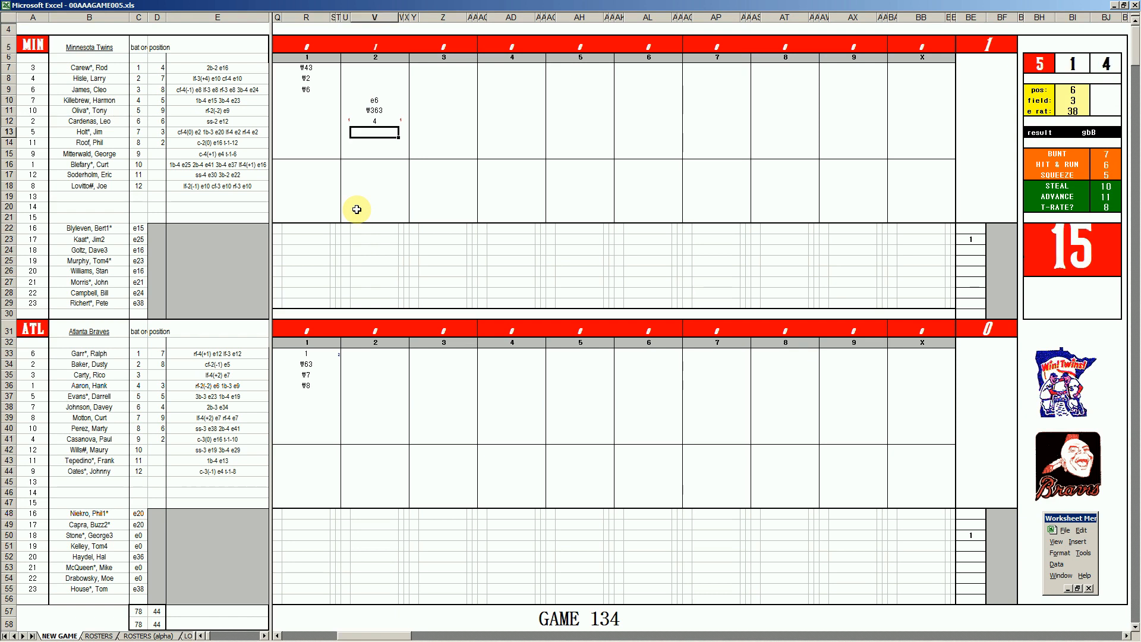
Record #63 for Minnesota's seventh batter in inning 2, leaving the fielding lookup values as they are.
key(ctrl+q)
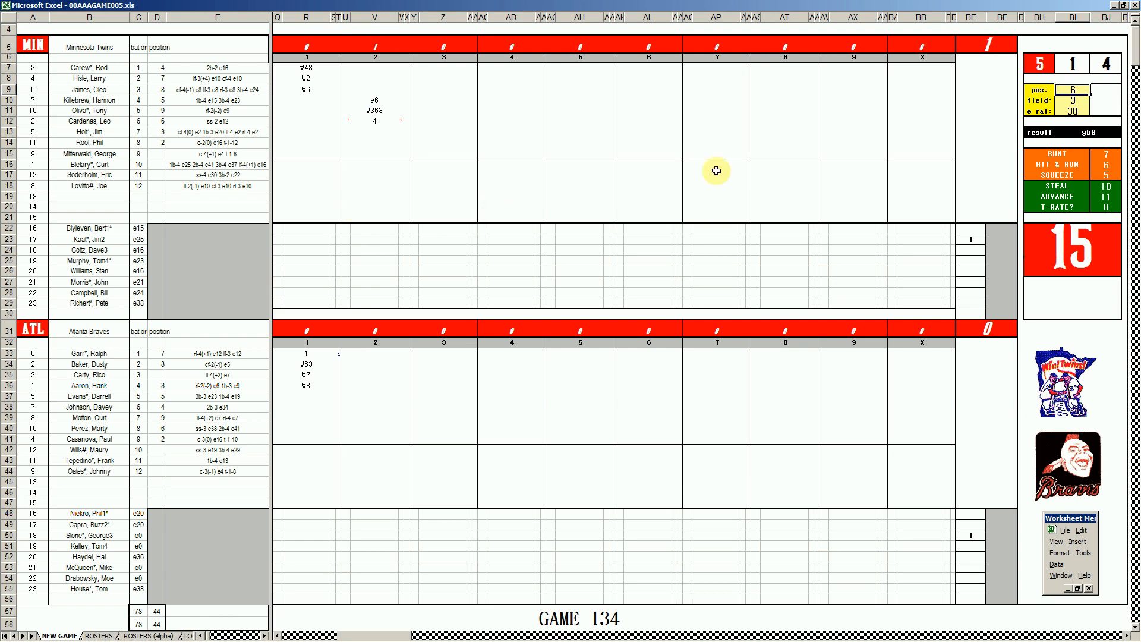
click(372, 134)
text(#63)
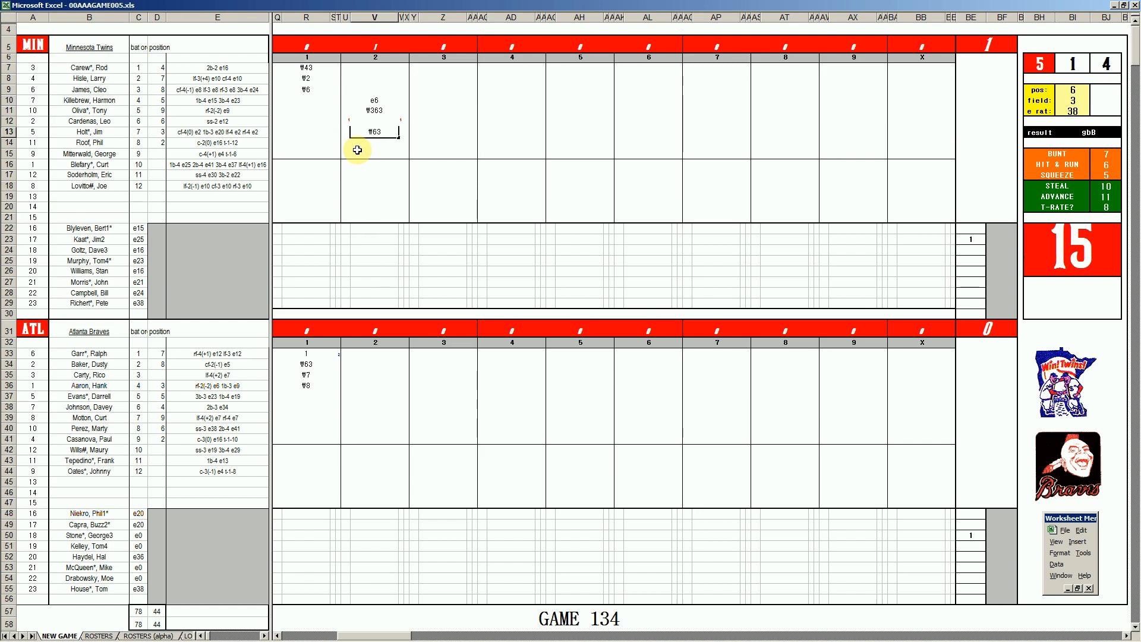
Record k, #3 and #33 for Atlanta's fifth, sixth and seventh batters in inning 2.
click(362, 397)
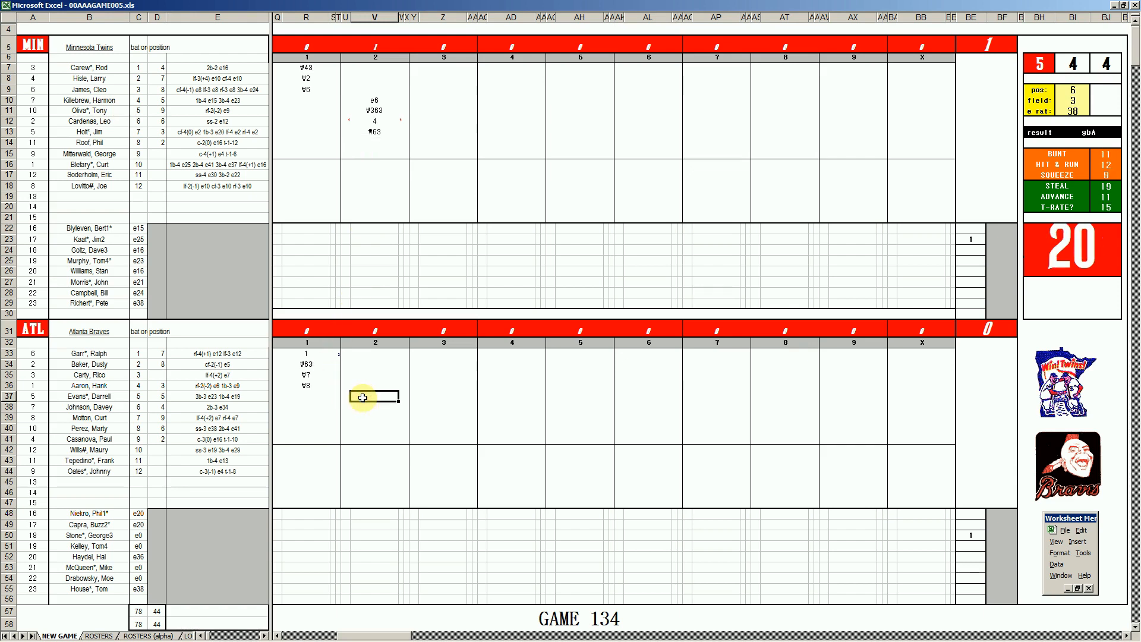
text(k)
key(Return)
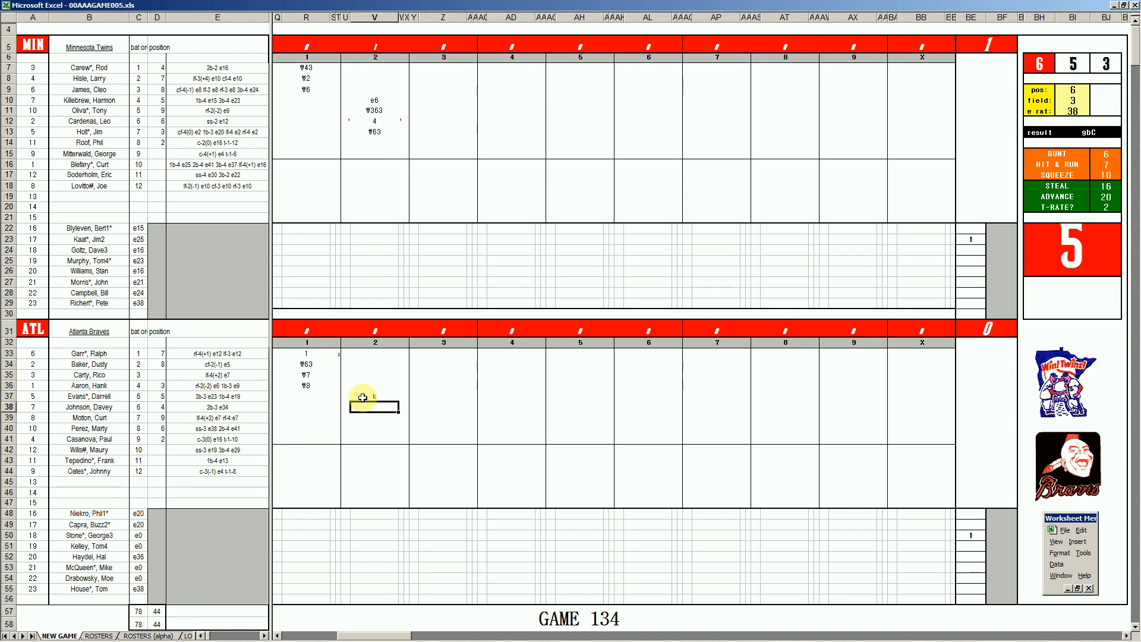
text(#3)
key(Return)
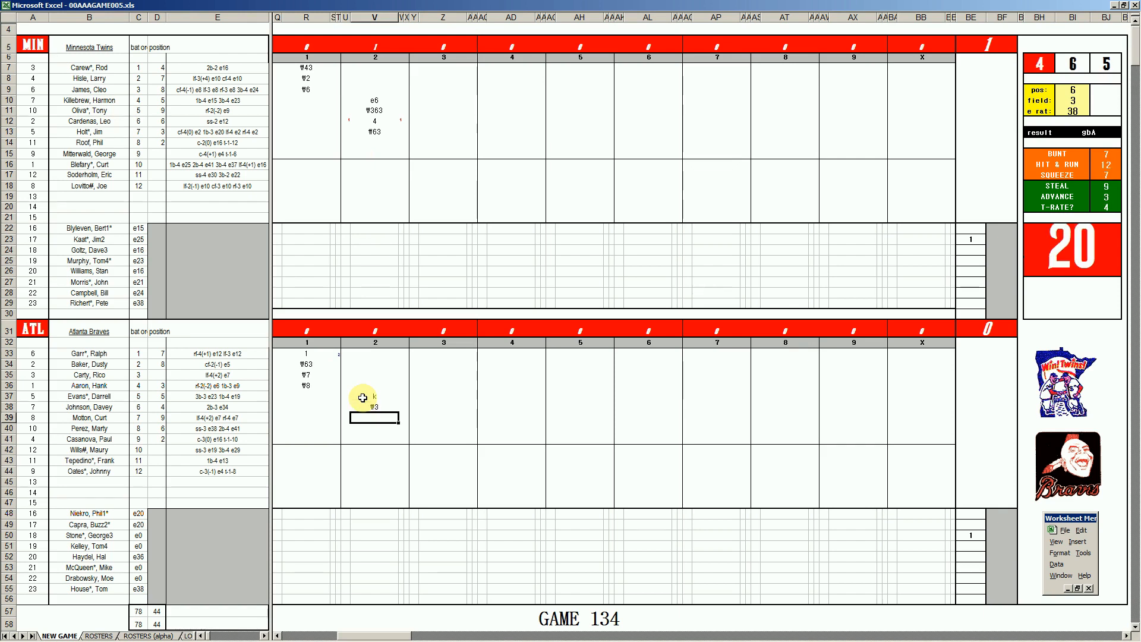
text(#33)
Record 2 and #13 for Minnesota's eighth and ninth batters in inning 3.
click(433, 143)
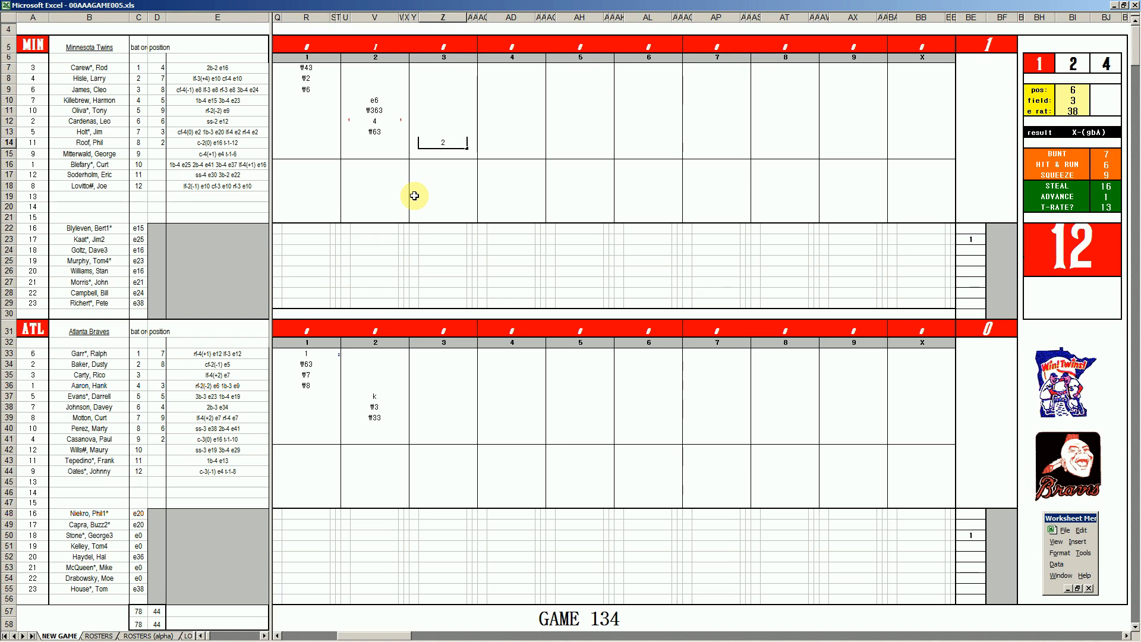
key(Return)
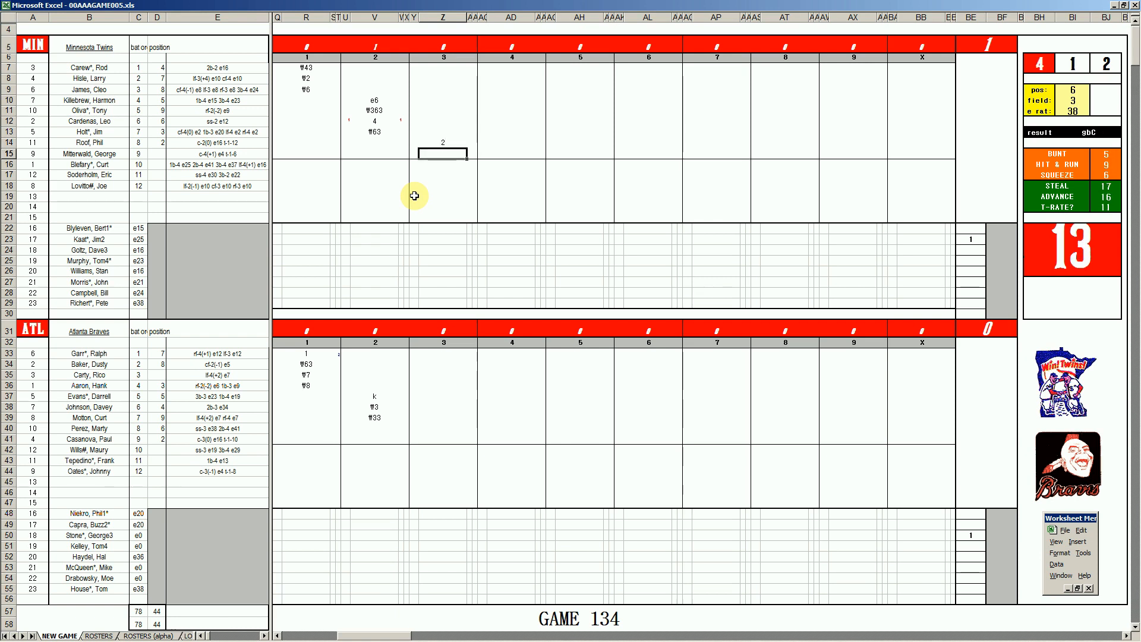
key(ctrl+q)
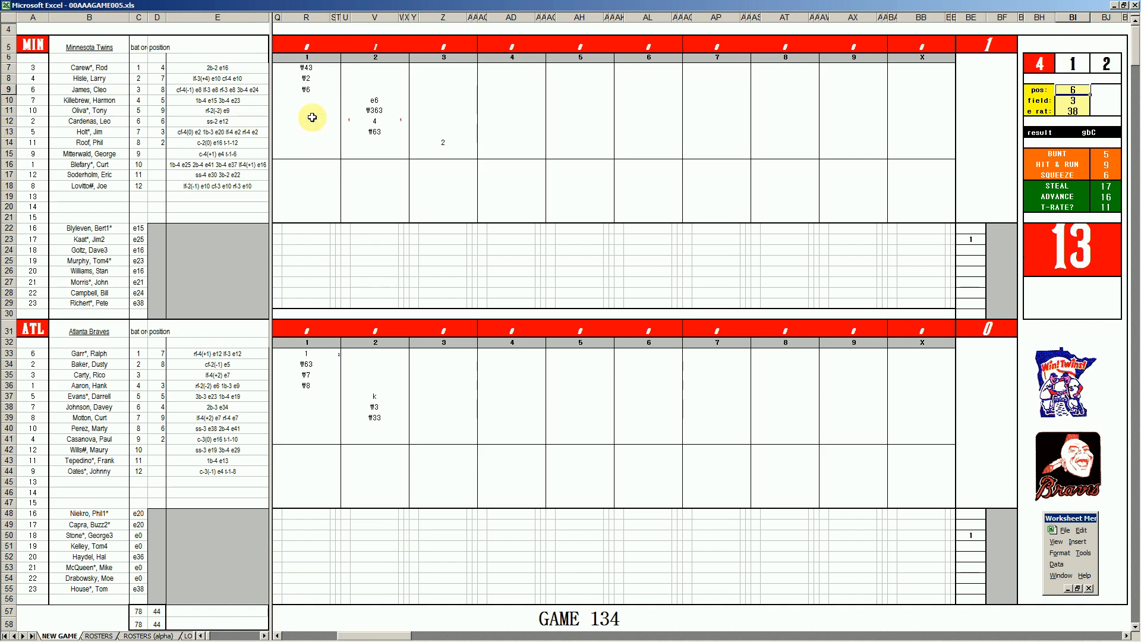
click(442, 155)
text(#63)
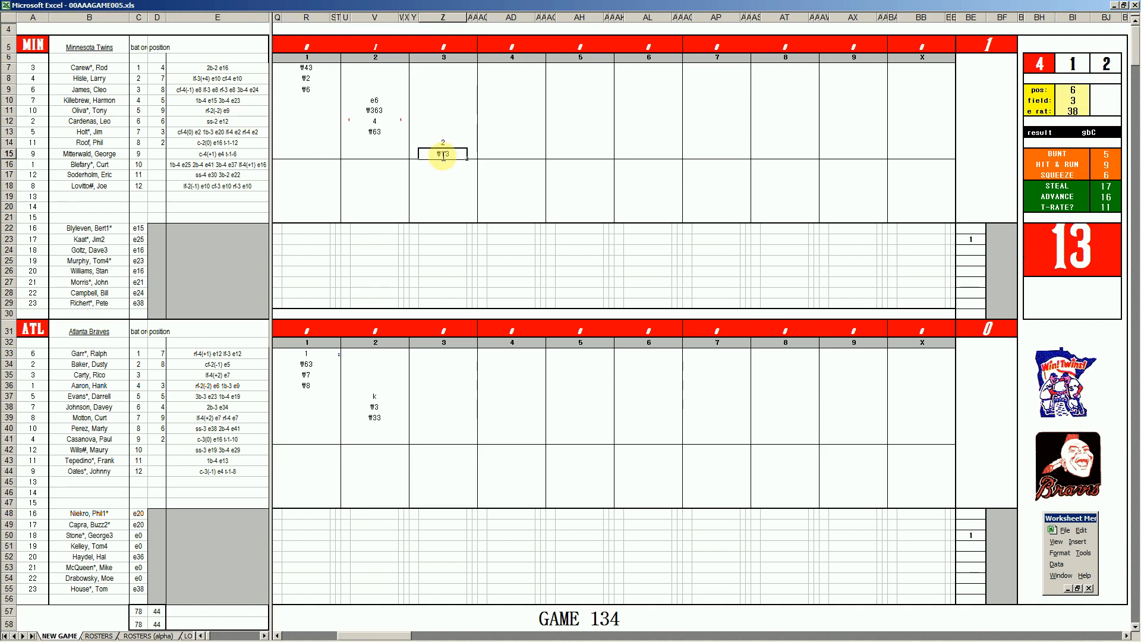
key(Return)
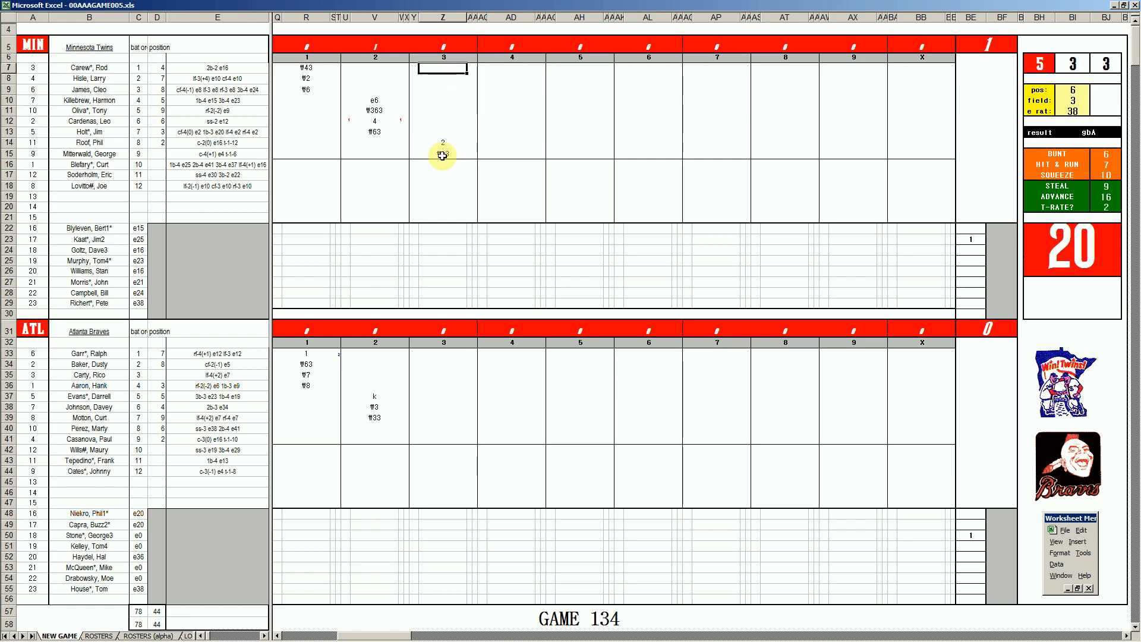
Record k for both Minnesota's leadoff and second batters in inning 3.
text(k)
key(Return)
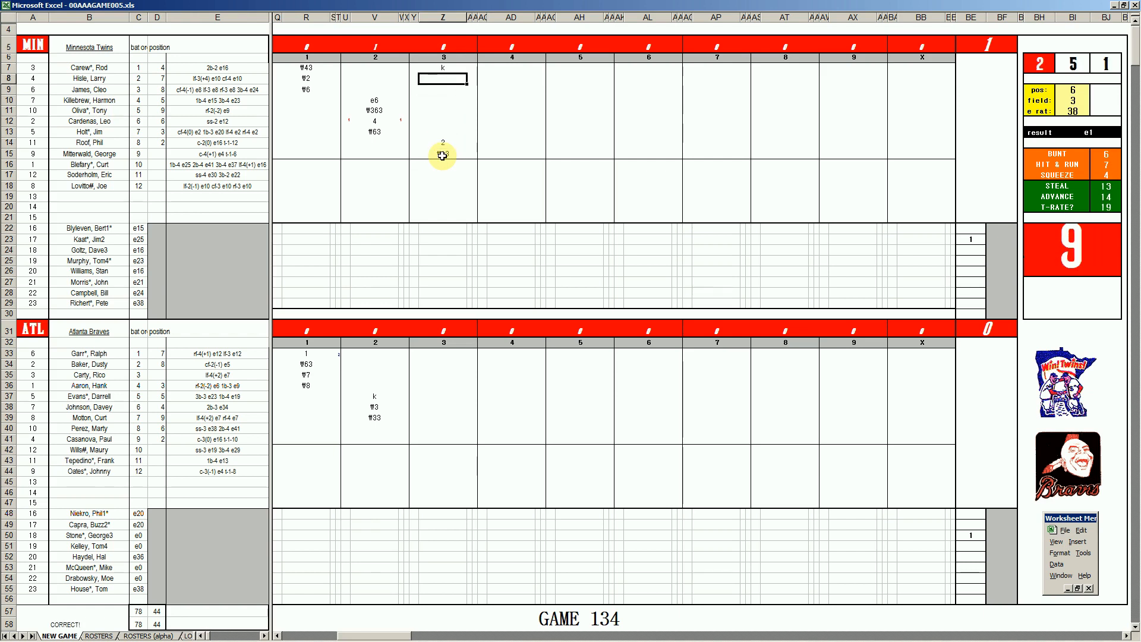
text(k)
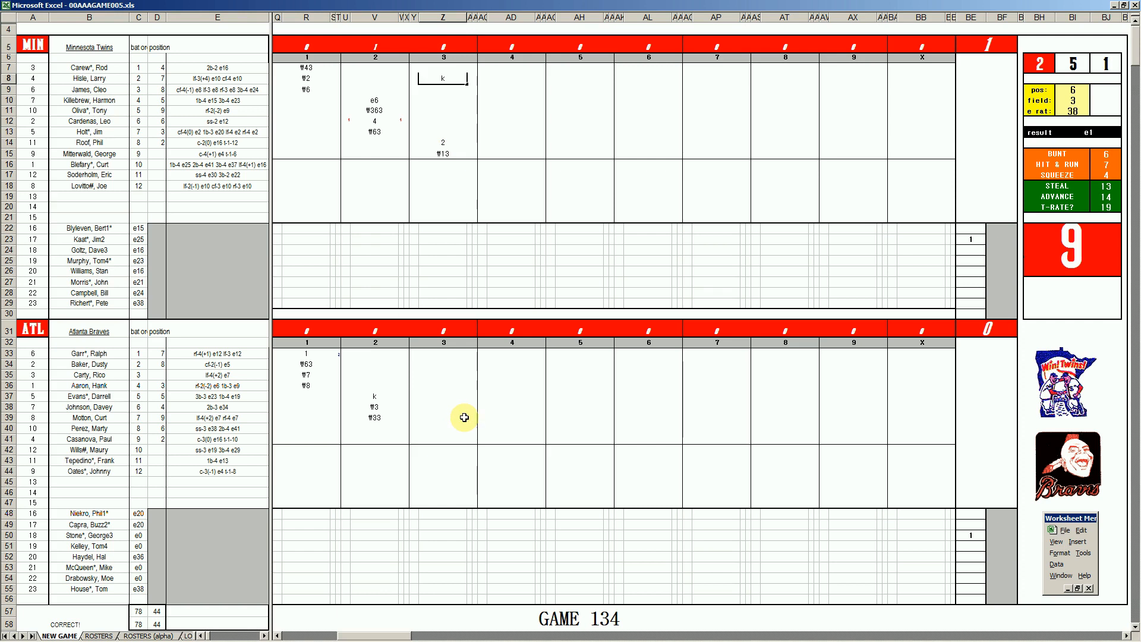
Record #6 and #43 for Atlanta's eighth and ninth batters in inning 3.
click(445, 425)
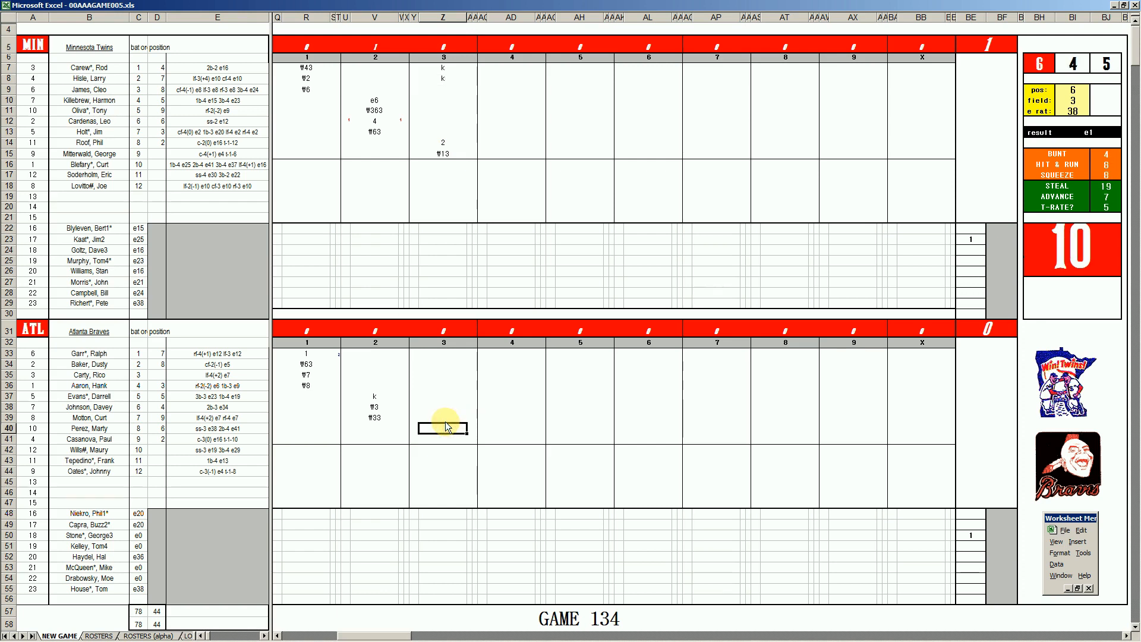
key(Return)
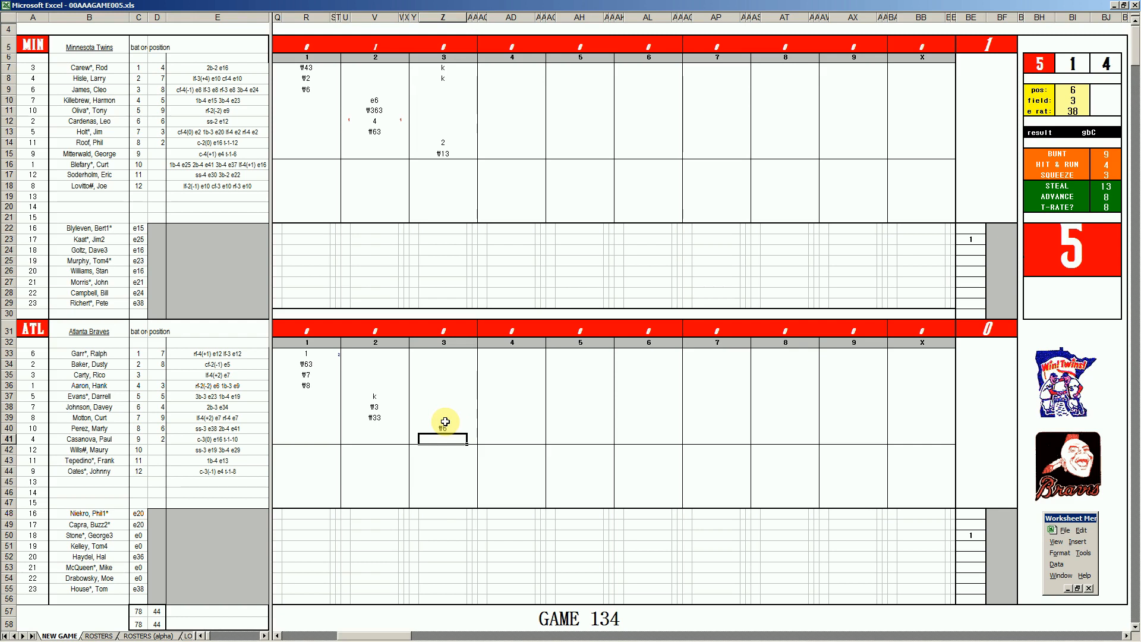
text(₩43)
key(Return)
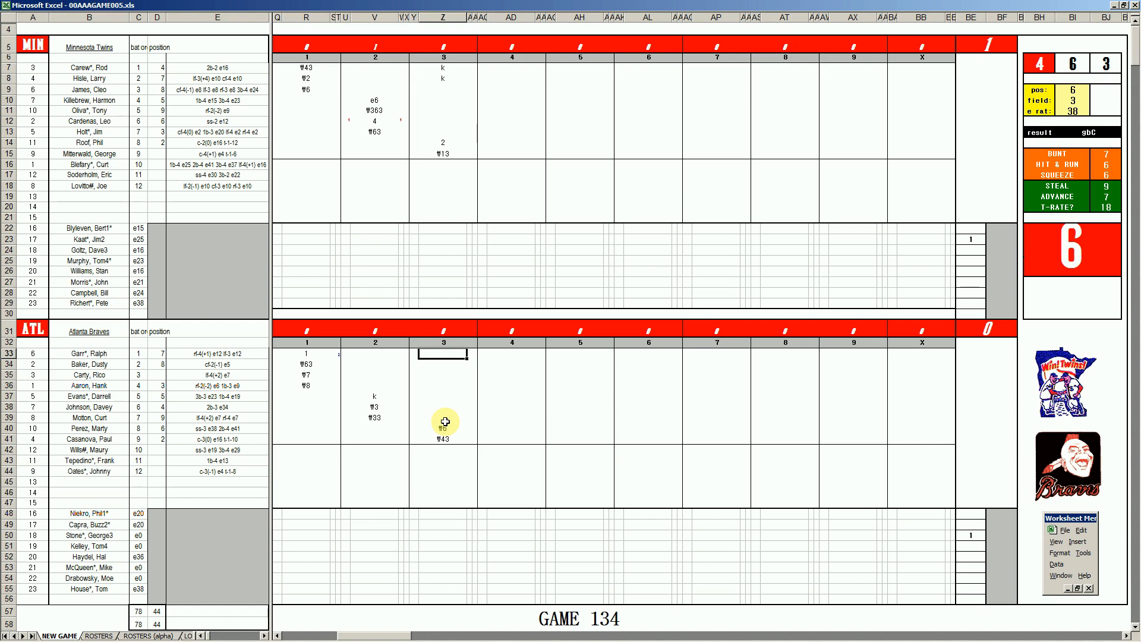
Set the fielding lookup to position 4, field rating 2 and error rating 16, and record #43 for Atlanta's leadoff batter in inning 3.
key(ctrl+q)
text(4)
key(Return)
text(2)
key(Return)
text(16)
key(Return)
click(448, 354)
text(#43)
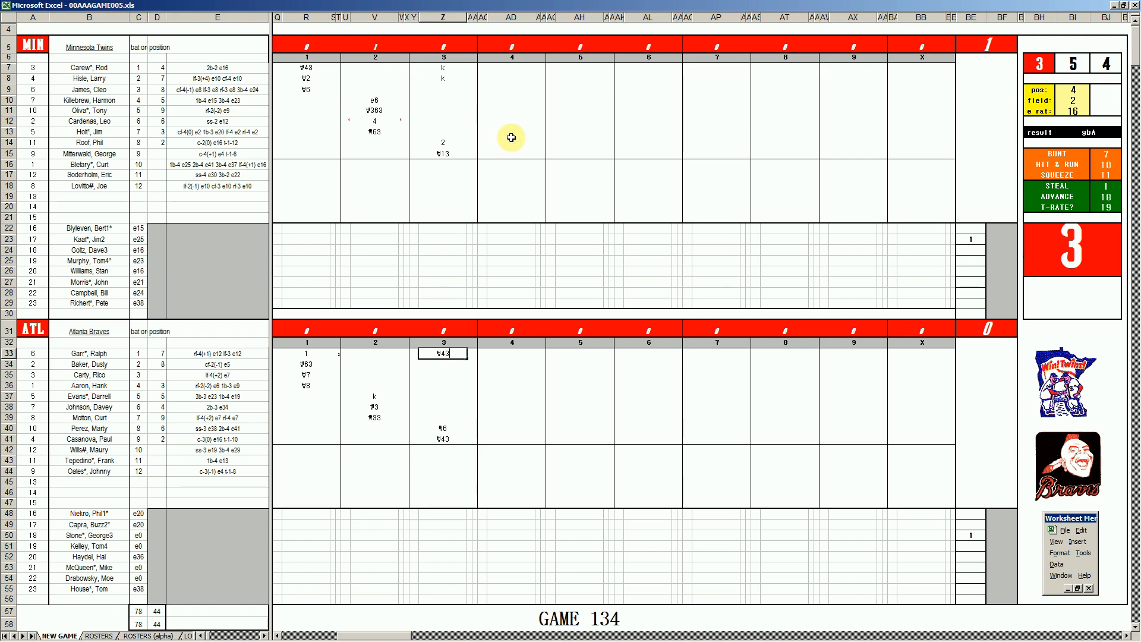
Record #63, 2 and #33 for Minnesota's third, fourth and fifth batters in inning 4.
click(503, 89)
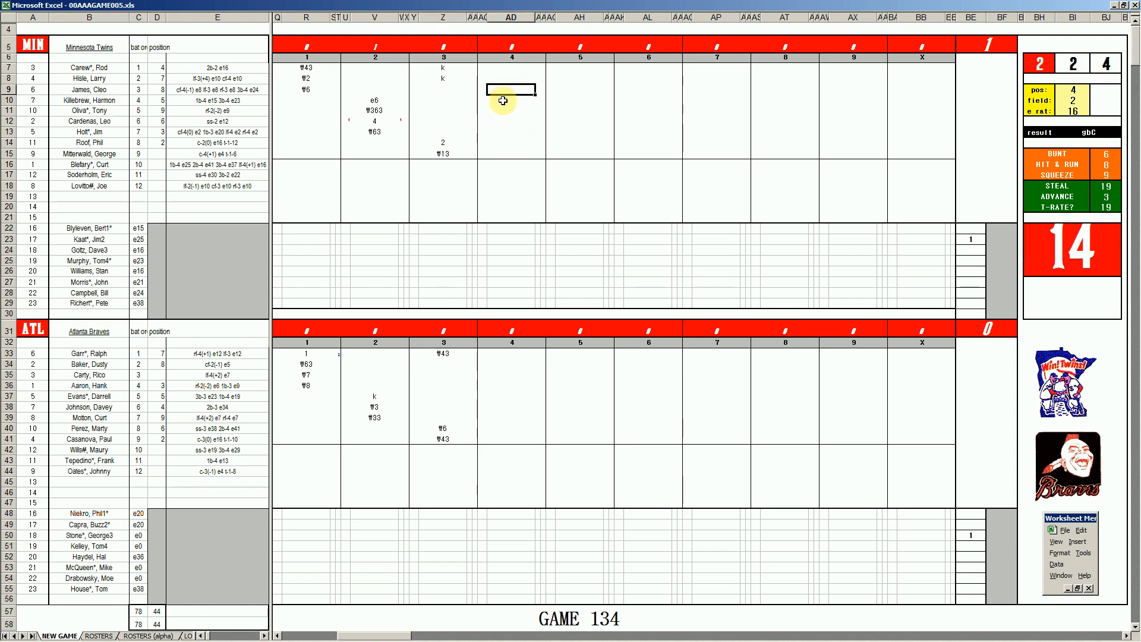
text(₩63)
key(Return)
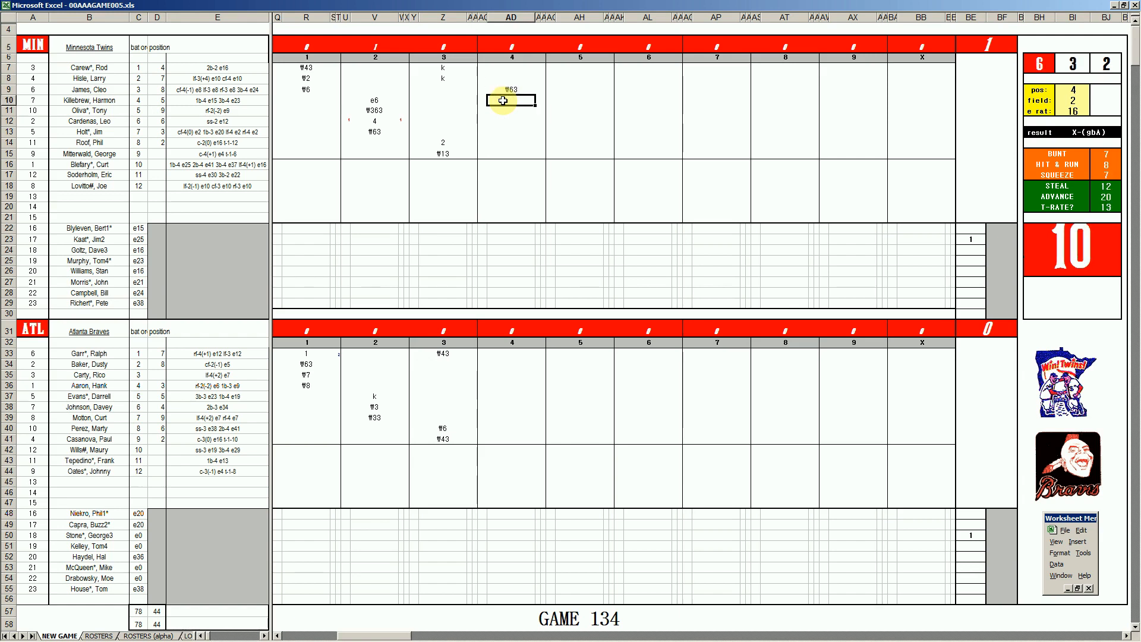
text(2)
key(Return)
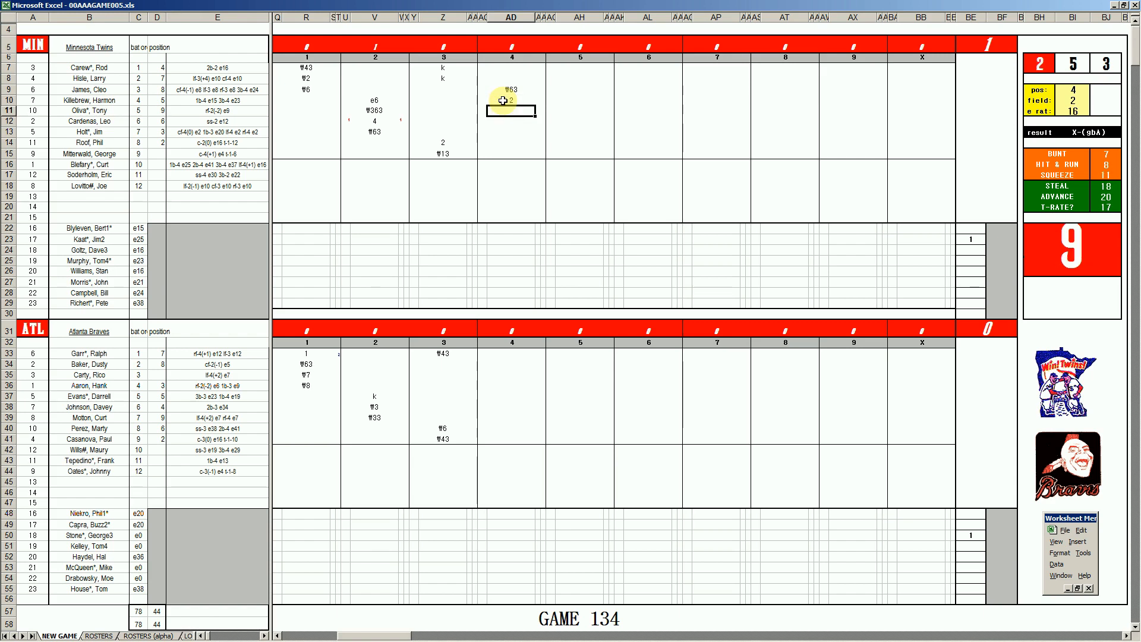
text(#33)
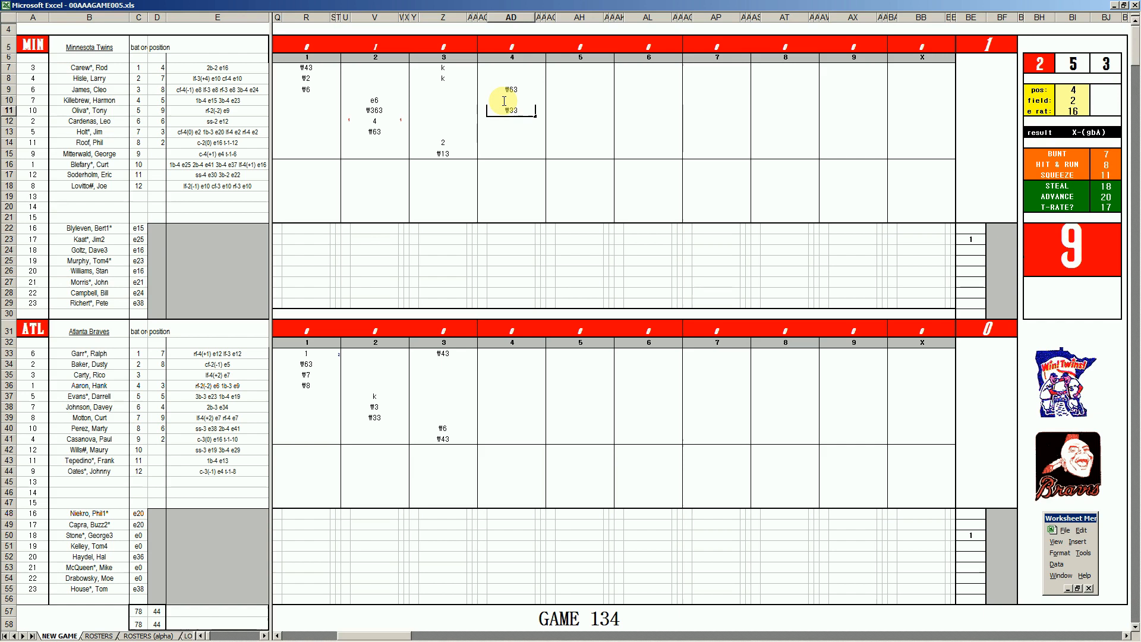
key(Return)
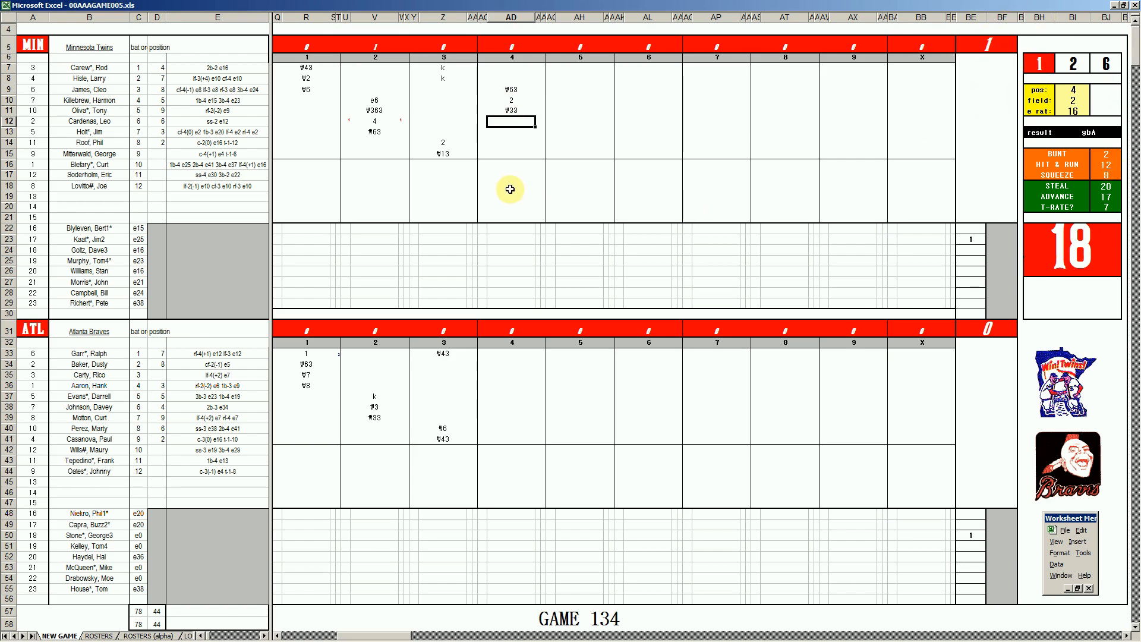
Record 4 and #43 for Minnesota's sixth and seventh batters in inning 4, with 2 after the 4 and 1 in the narrow cells before rows 10 and 12.
text(4)
key(Return)
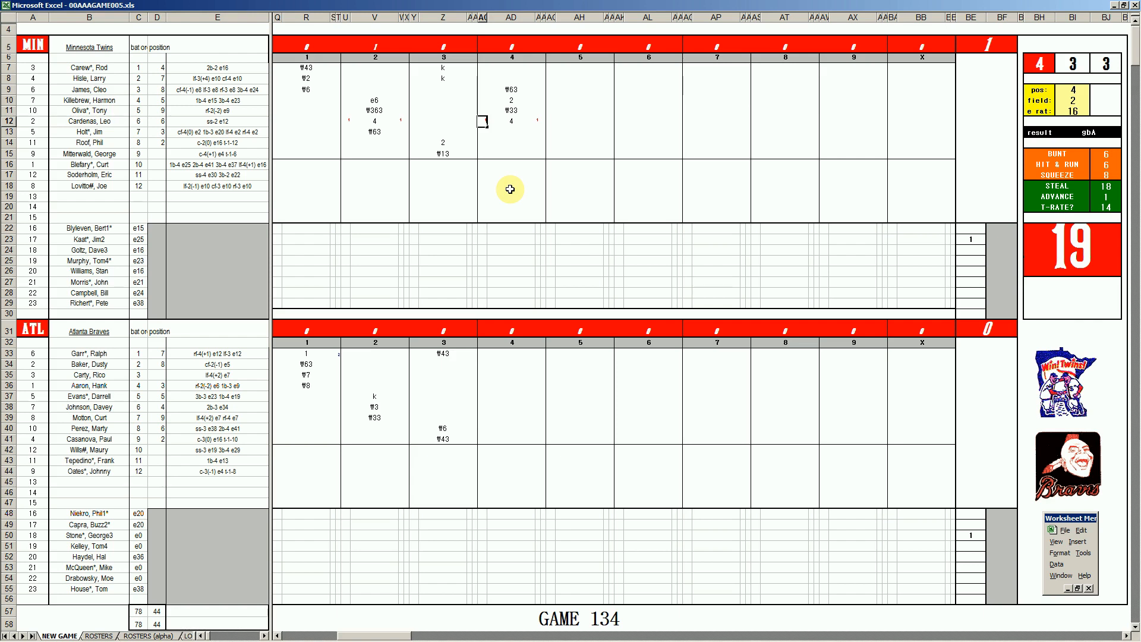
key(Right)
key(Right)
text(2)
key(Return)
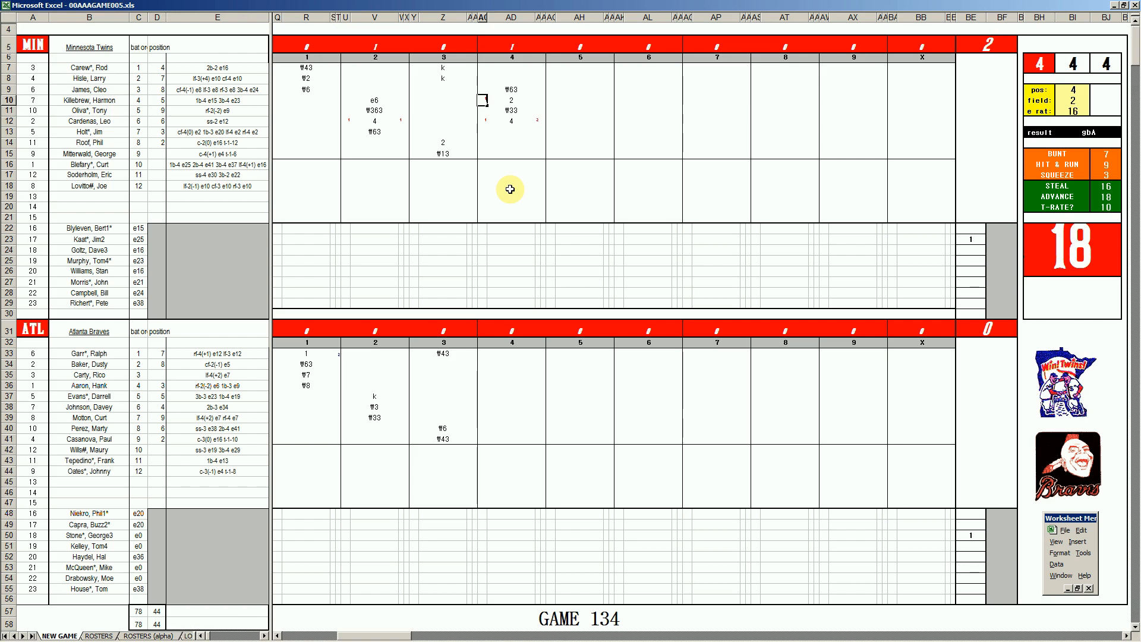
key(Return)
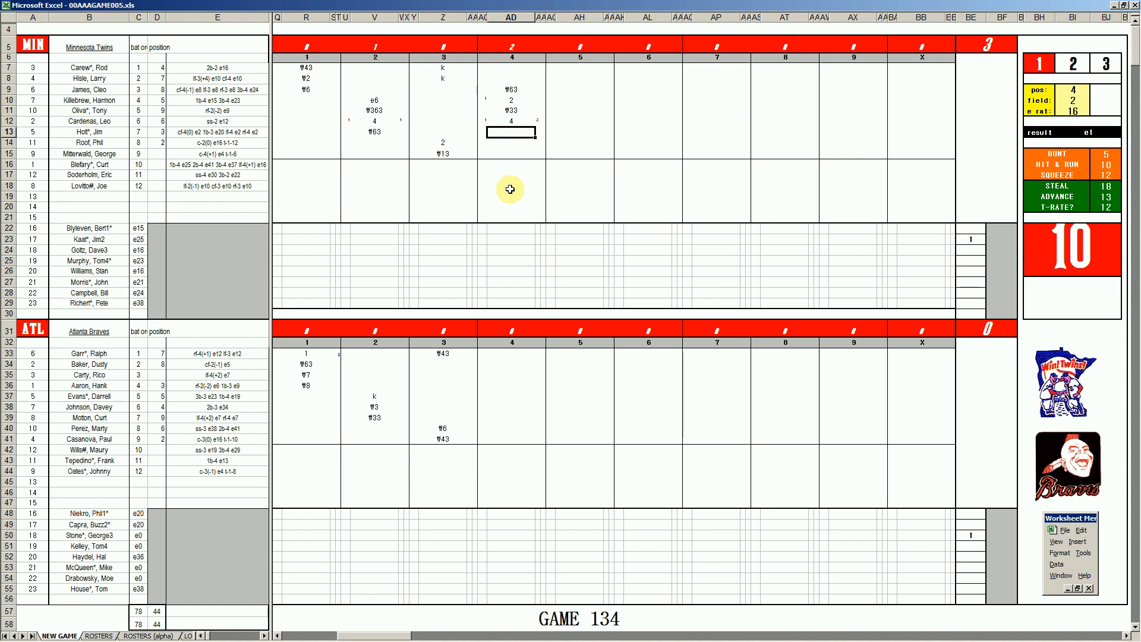
text(#43)
Set the fielding lookup to position 9 and error rating 9, and record `2e9 for Atlanta's second batter in inning 4.
click(516, 364)
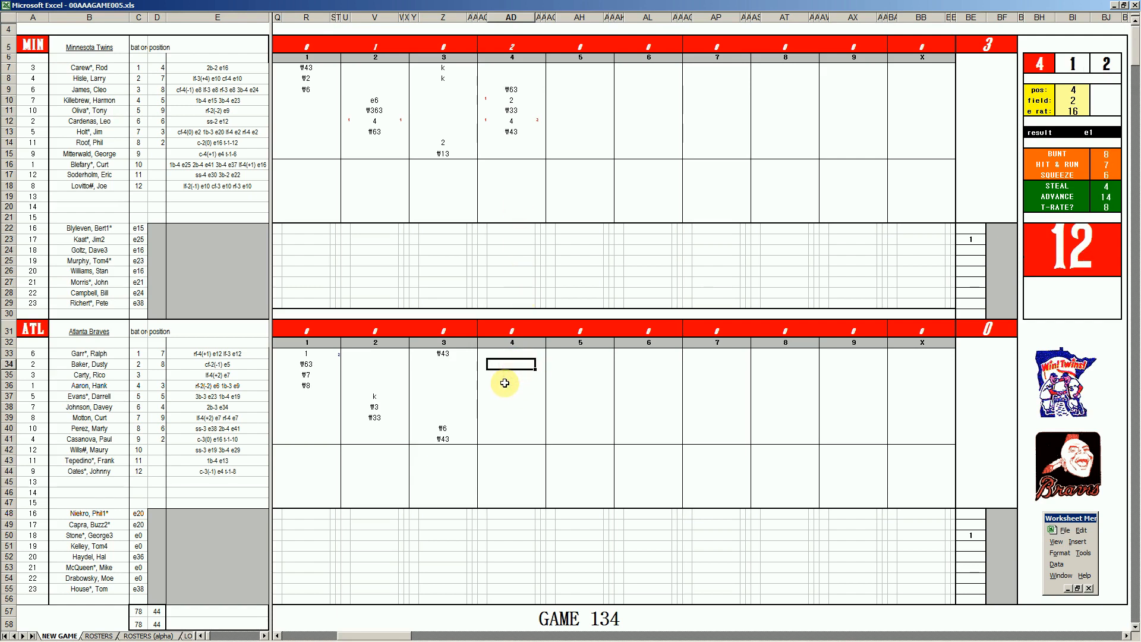
key(Tab)
text(9)
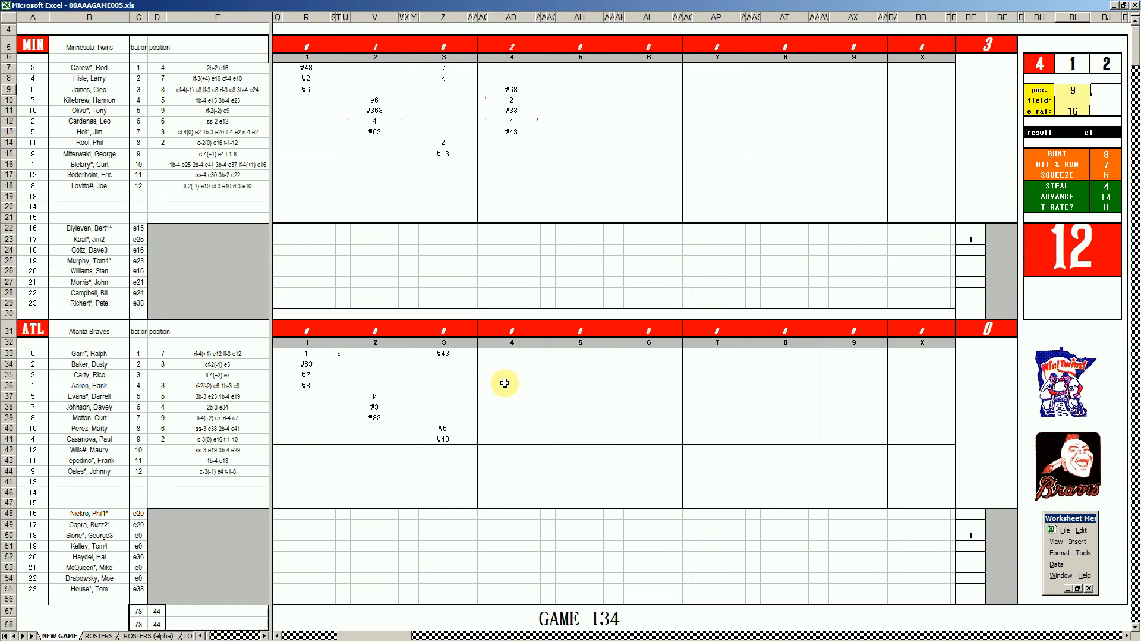
key(Return)
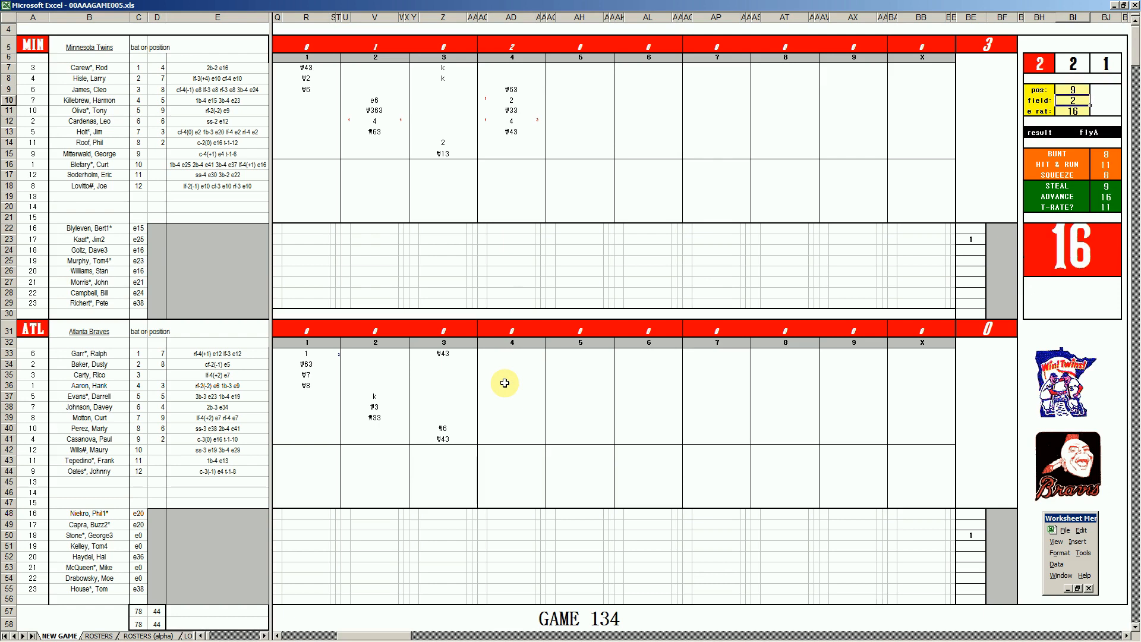
key(Return)
text(9)
key(Return)
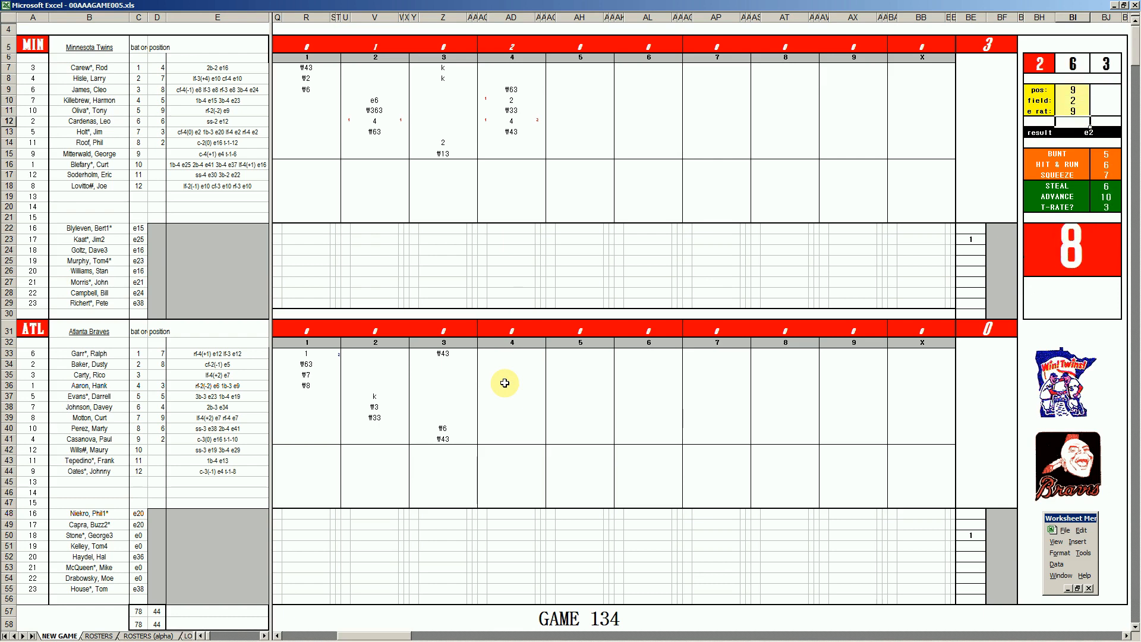
click(507, 366)
text('2e9)
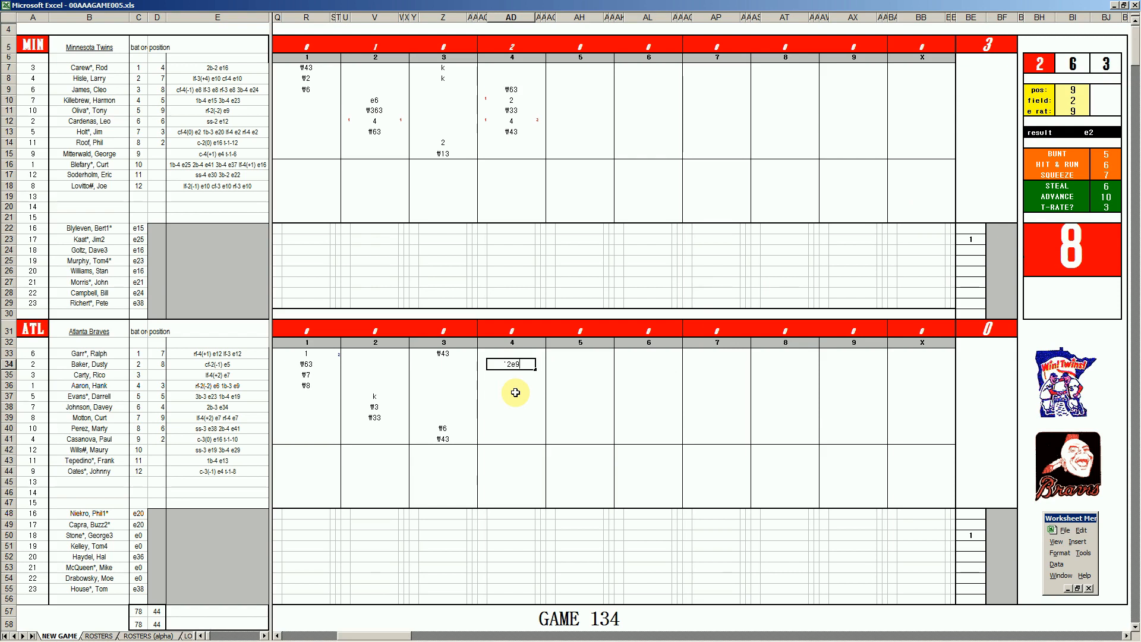
Record #43, #3 and k for Atlanta's third, fourth and fifth batters in inning 4.
key(Return)
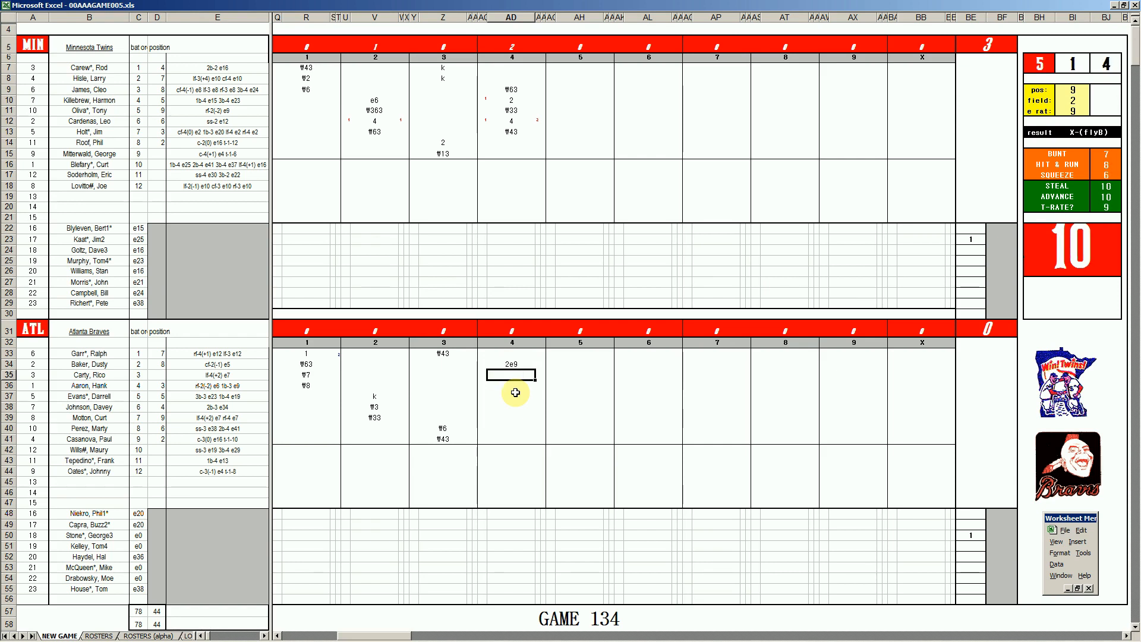
text('43)
key(Return)
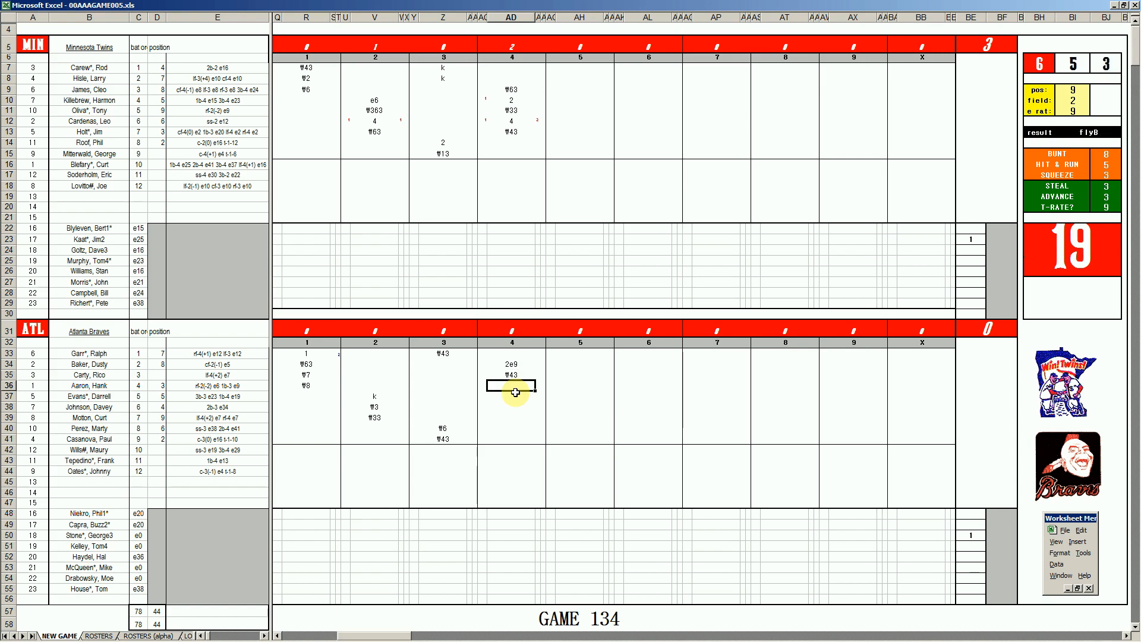
text('3)
key(Return)
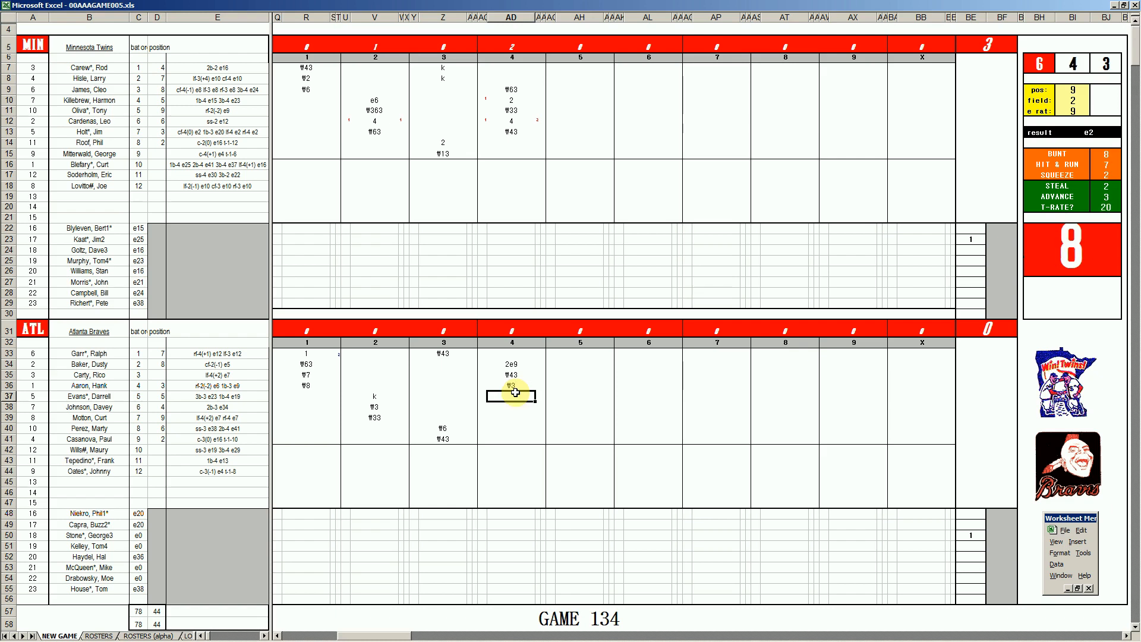
text(k)
Record #6 and 1 for Minnesota's eighth and ninth batters and k and #43 for its first and second batters in inning 5.
click(573, 140)
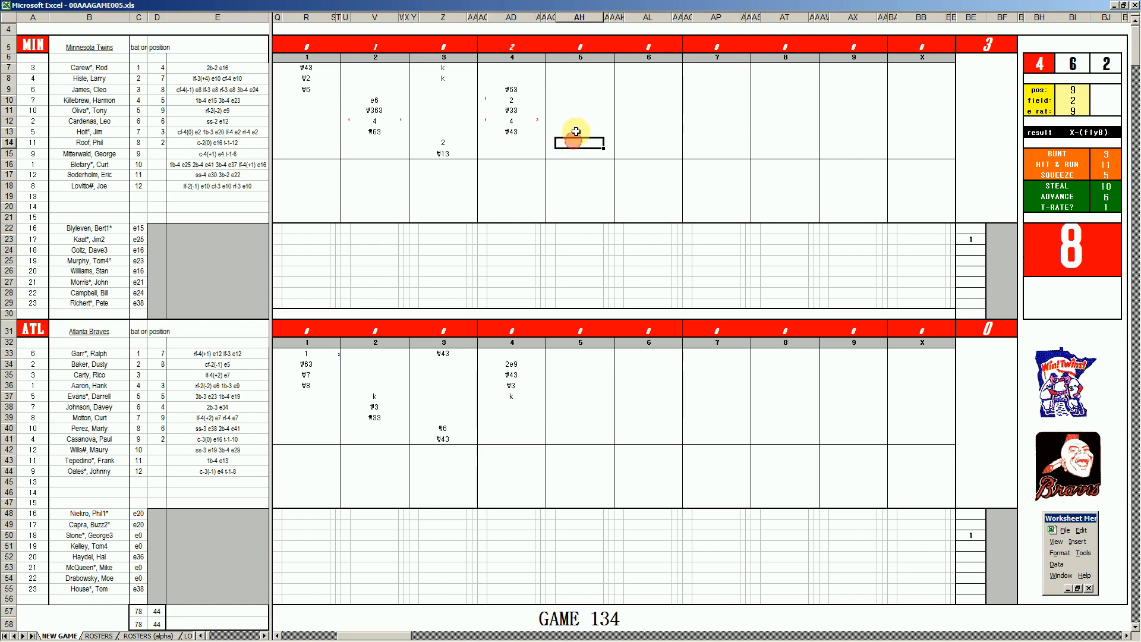
text(f6)
key(Return)
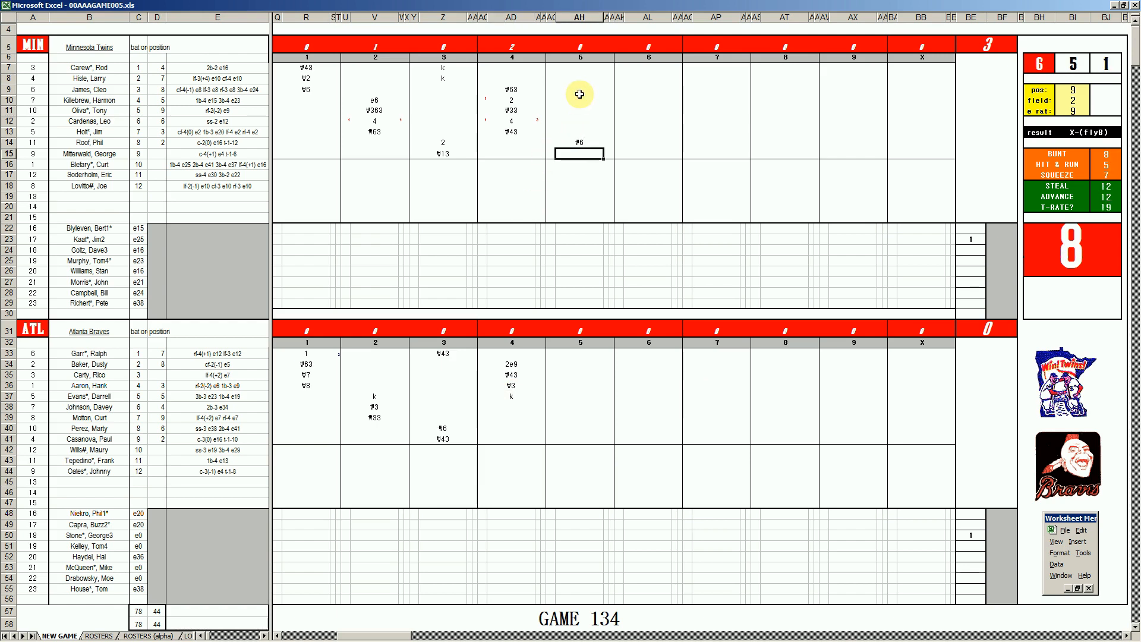
text(1)
click(572, 68)
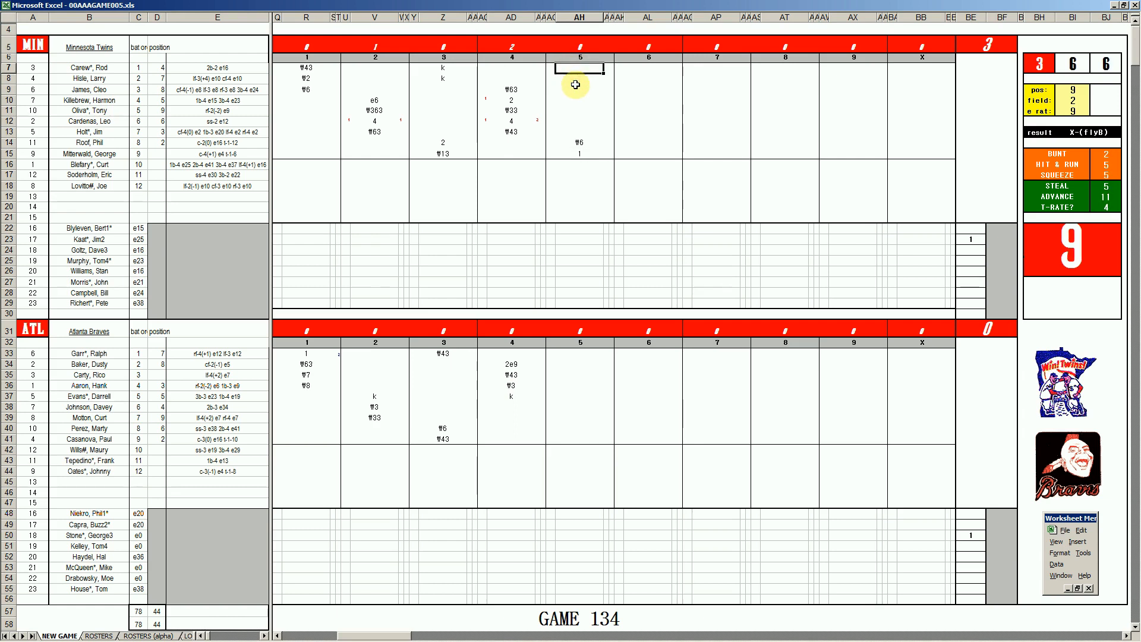
text(k)
key(Return)
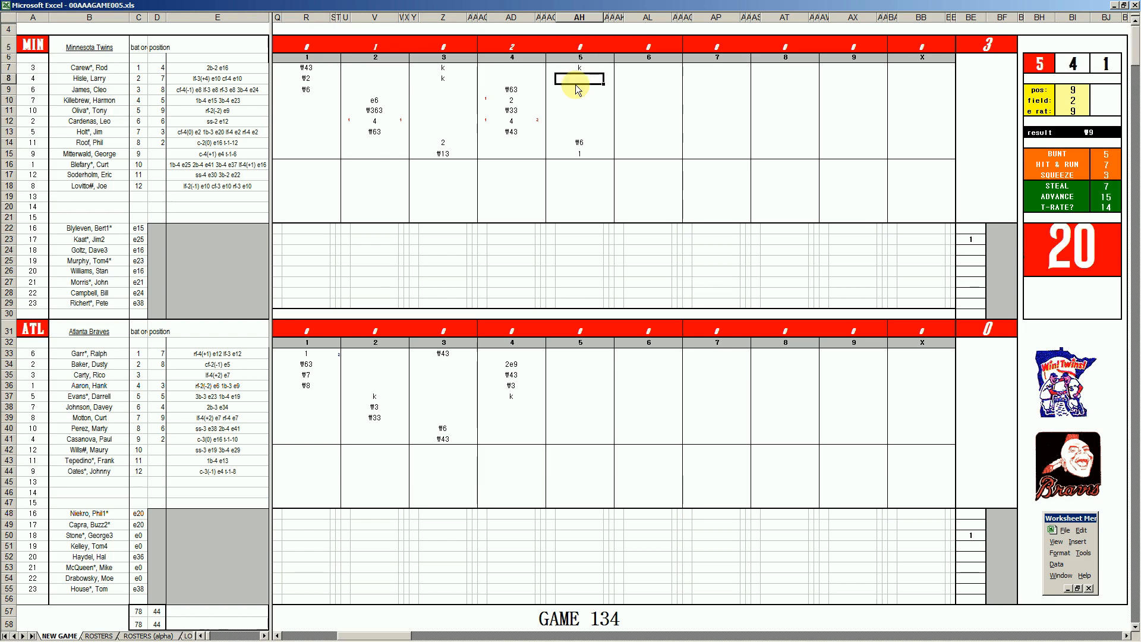
text(#)
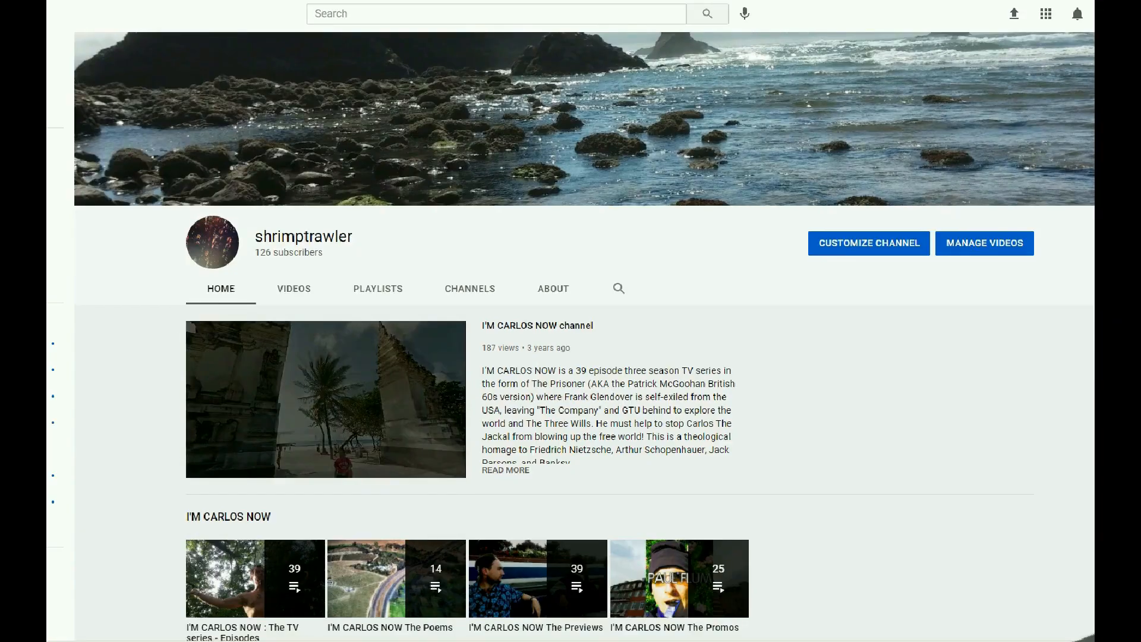
scroll(582, 333, down, 2)
scroll(582, 332, down, 5)
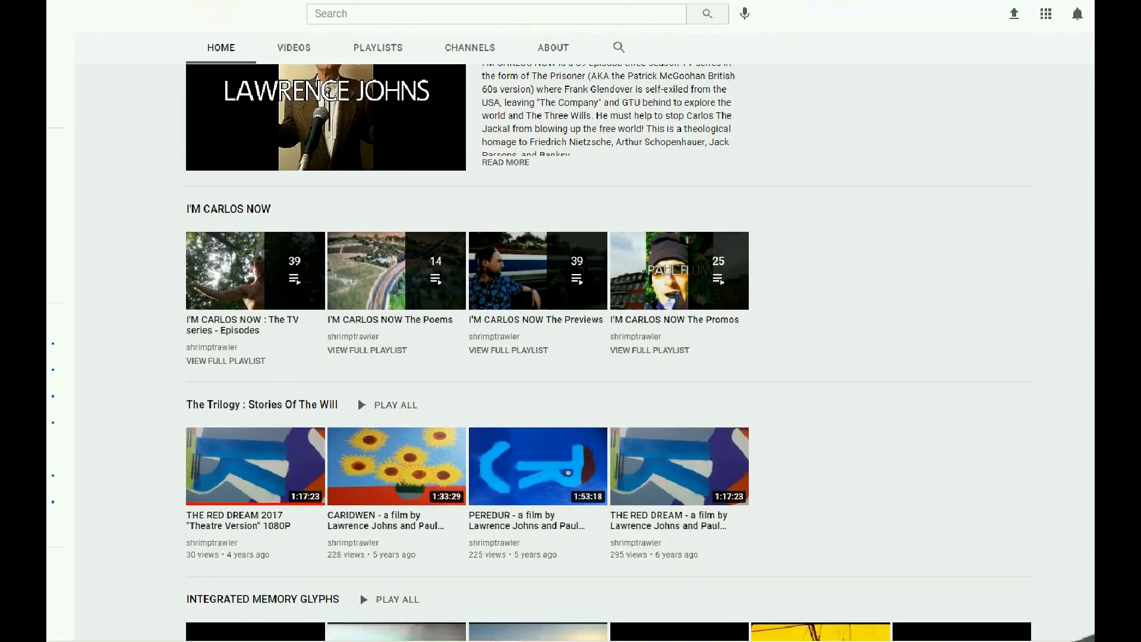
scroll(582, 333, down, 4)
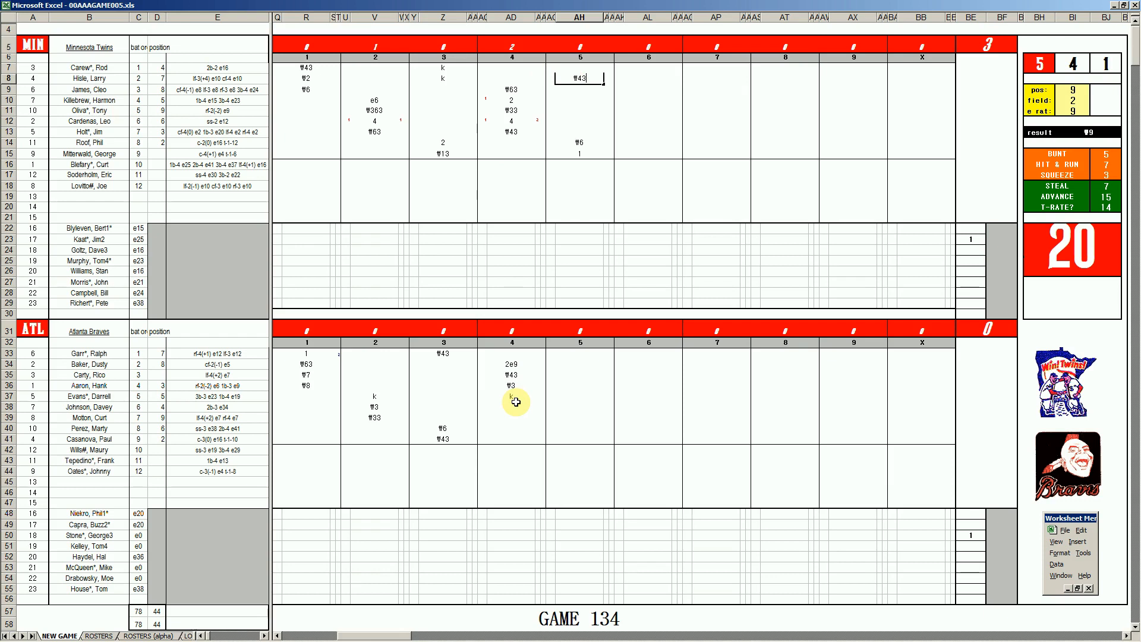
Record 4, #7, 1 and 1 for Atlanta's sixth through ninth batters in inning 5, with 1 in the narrow cells on both sides of the 4.
click(567, 408)
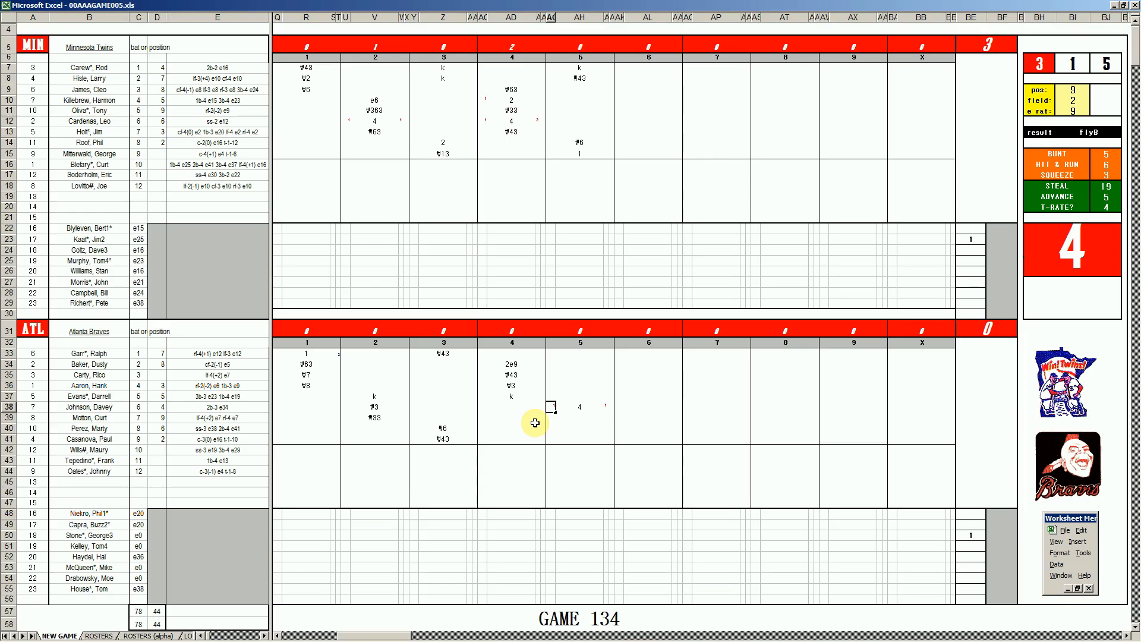
text(4)
key(Return)
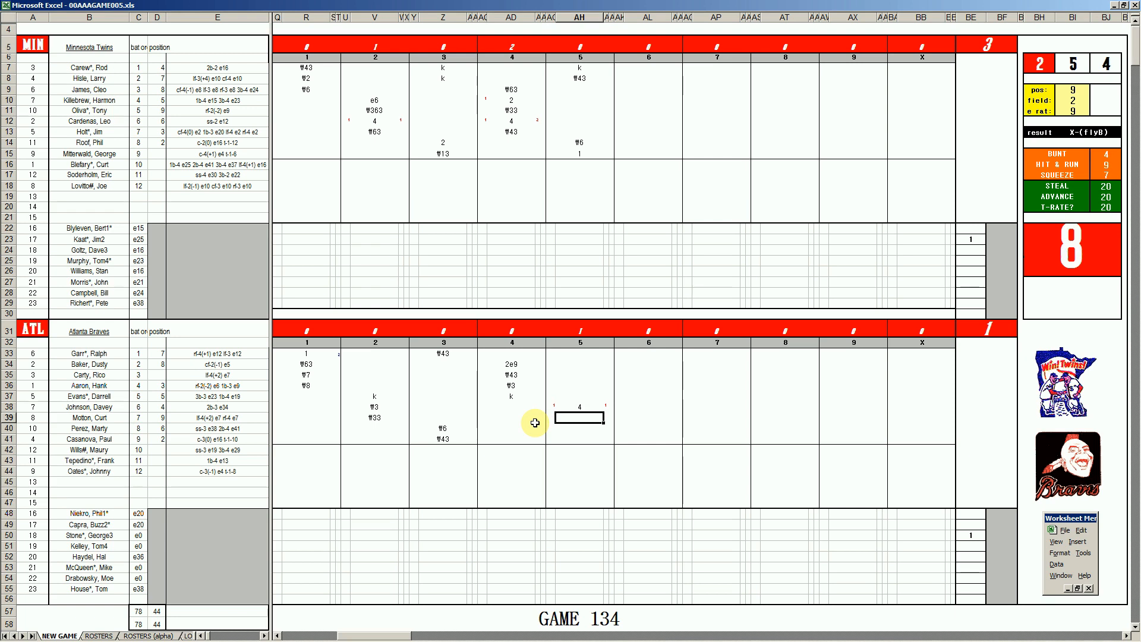
text(₩7)
key(Return)
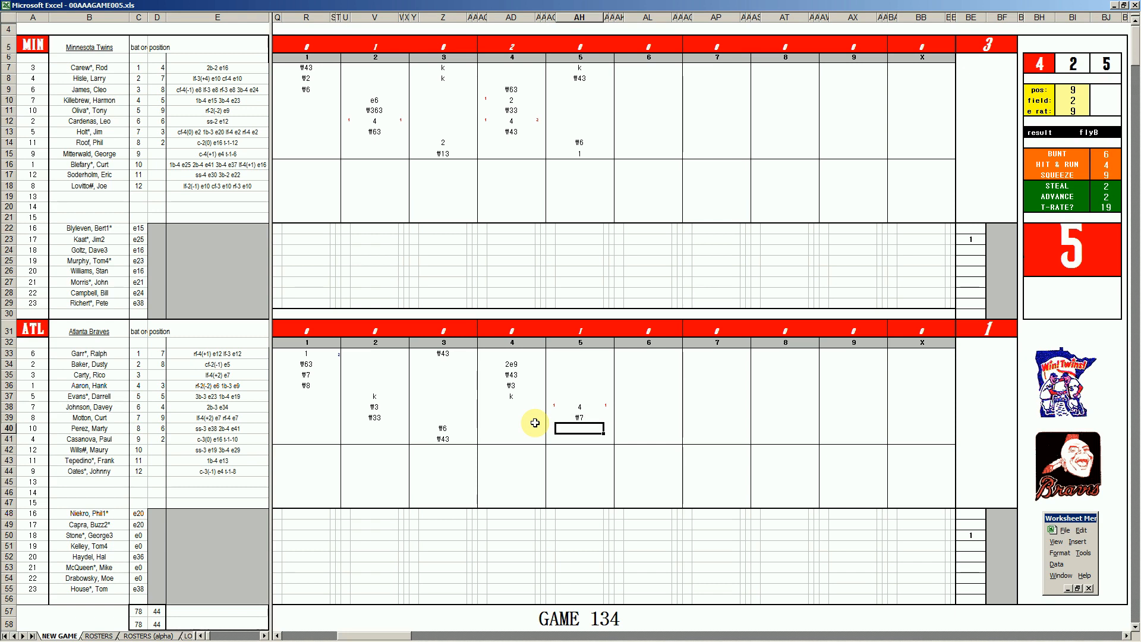
text(1)
key(Return)
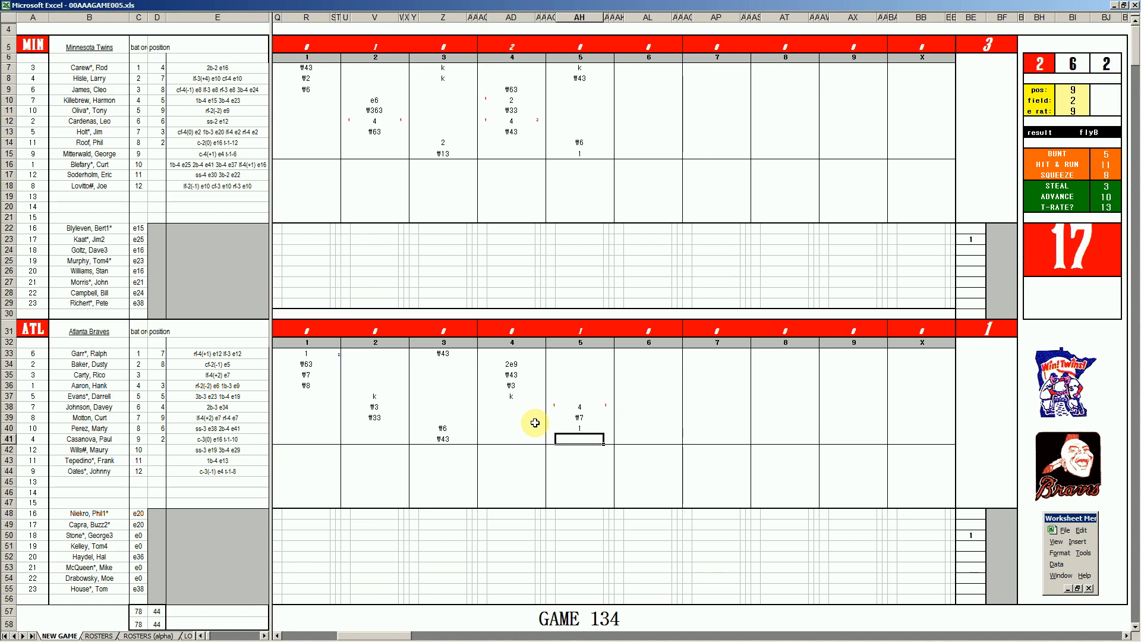
text(1)
Record 1 for Atlanta's first and second batters in inning 5, with 1 in the narrow cells after row 34 and before row 40.
click(580, 354)
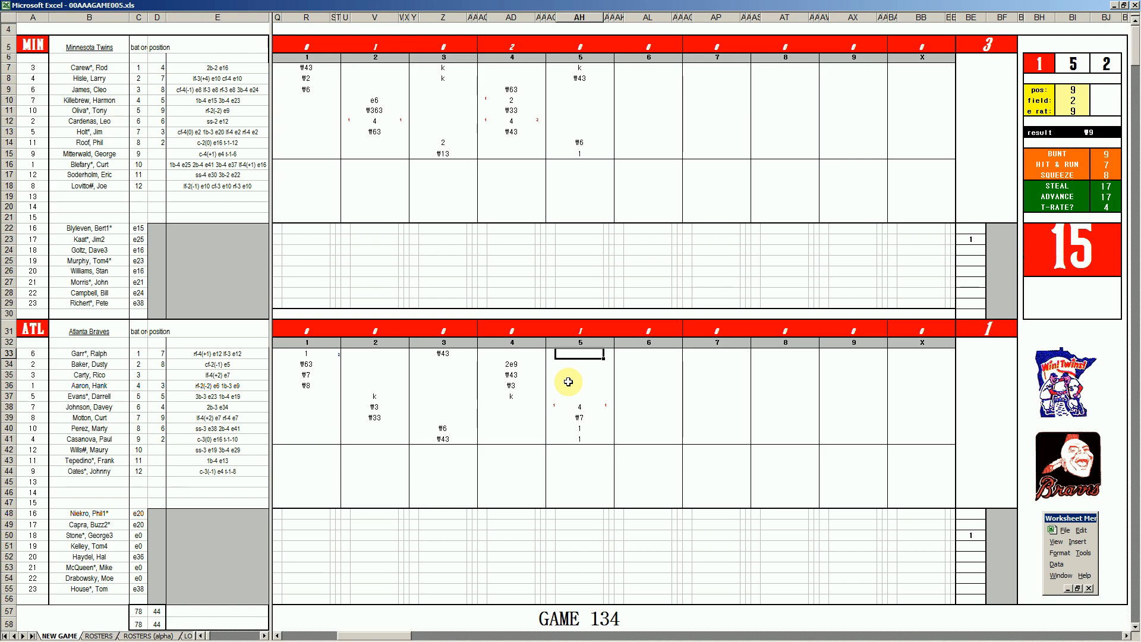
text(1)
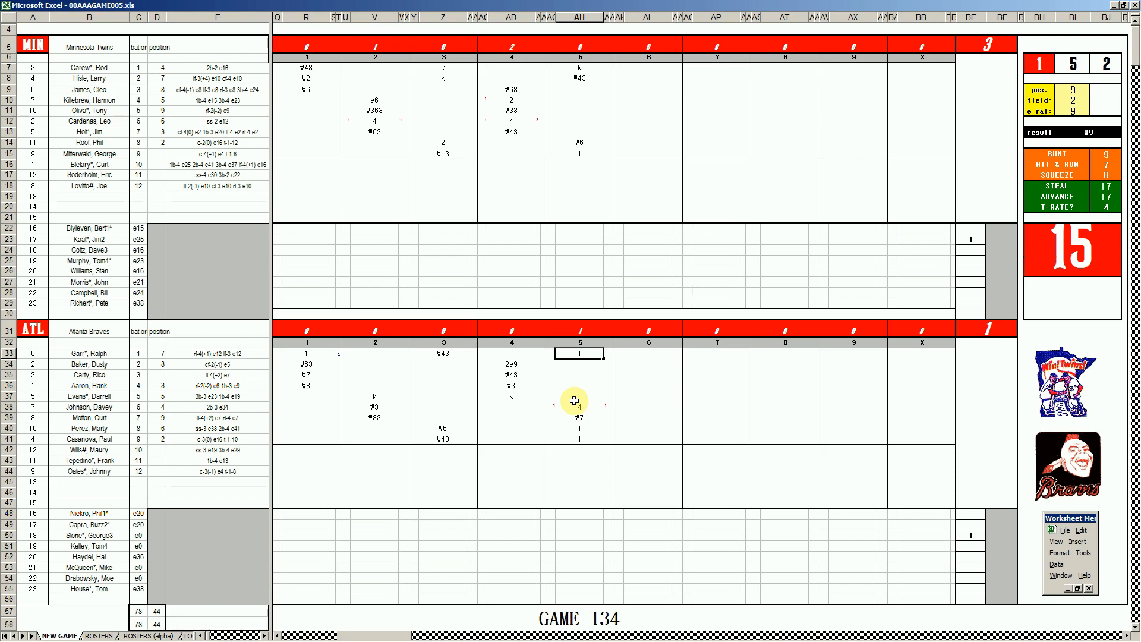
key(Return)
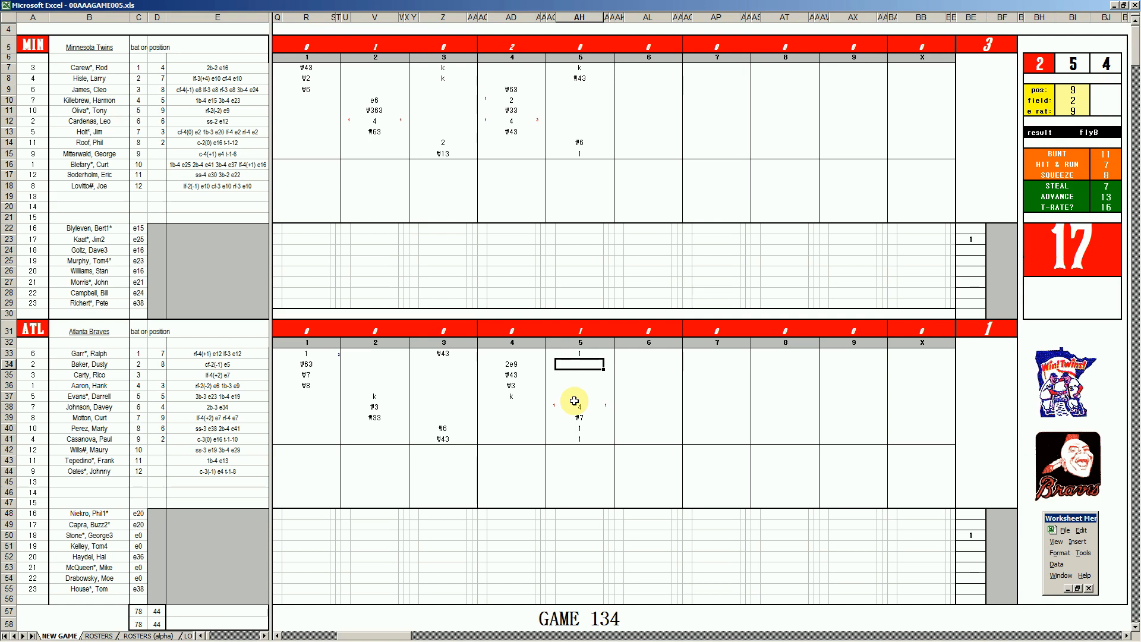
text(1)
key(Return)
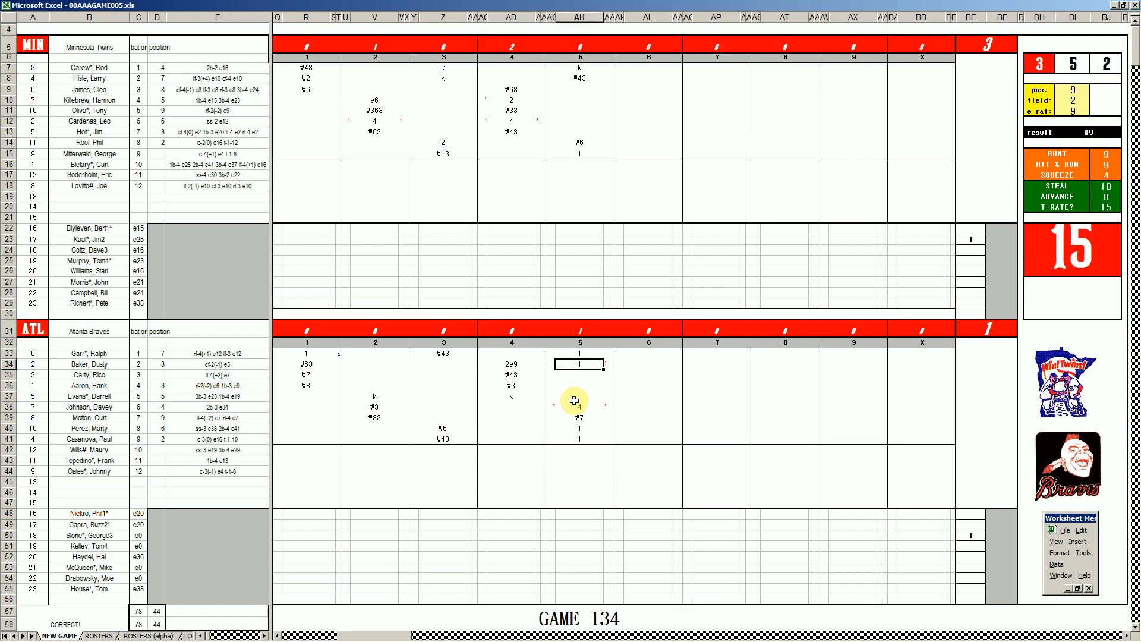
text(1)
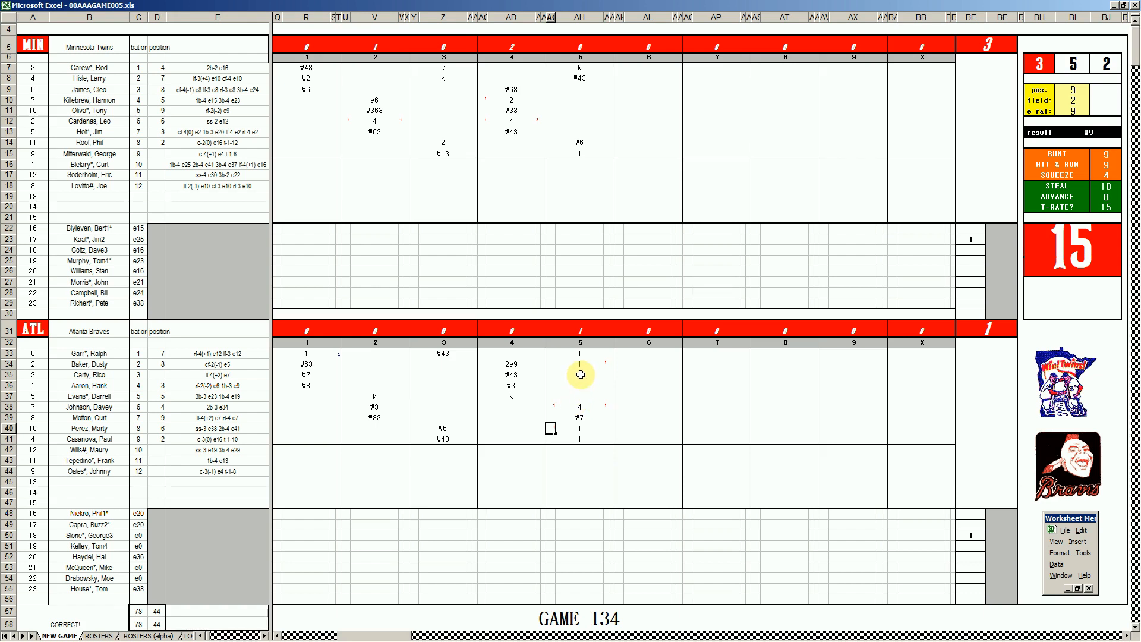
Record 1 for Atlanta's third batter in inning 5, with 2 in the narrow cell after it and 1 in those before rows 41 and 33.
click(580, 375)
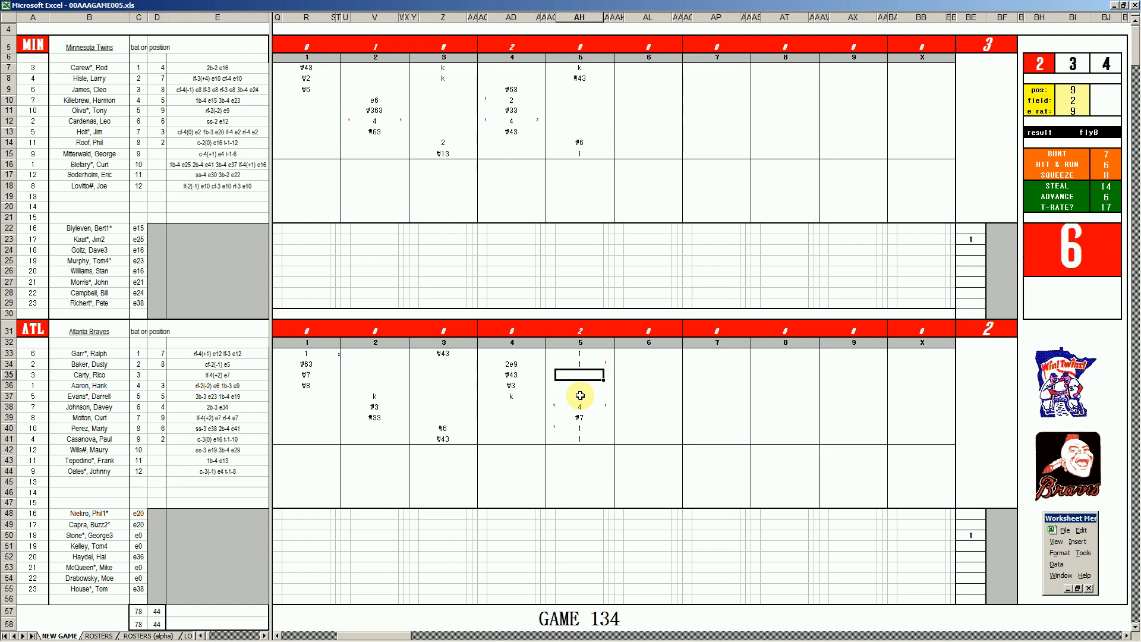
text(1)
key(Return)
key(Left)
key(Down)
key(Down)
key(Down)
key(Down)
key(Down)
key(Down)
text(1)
key(Up)
key(Up)
key(Up)
key(Up)
key(Up)
key(Up)
key(Up)
key(Up)
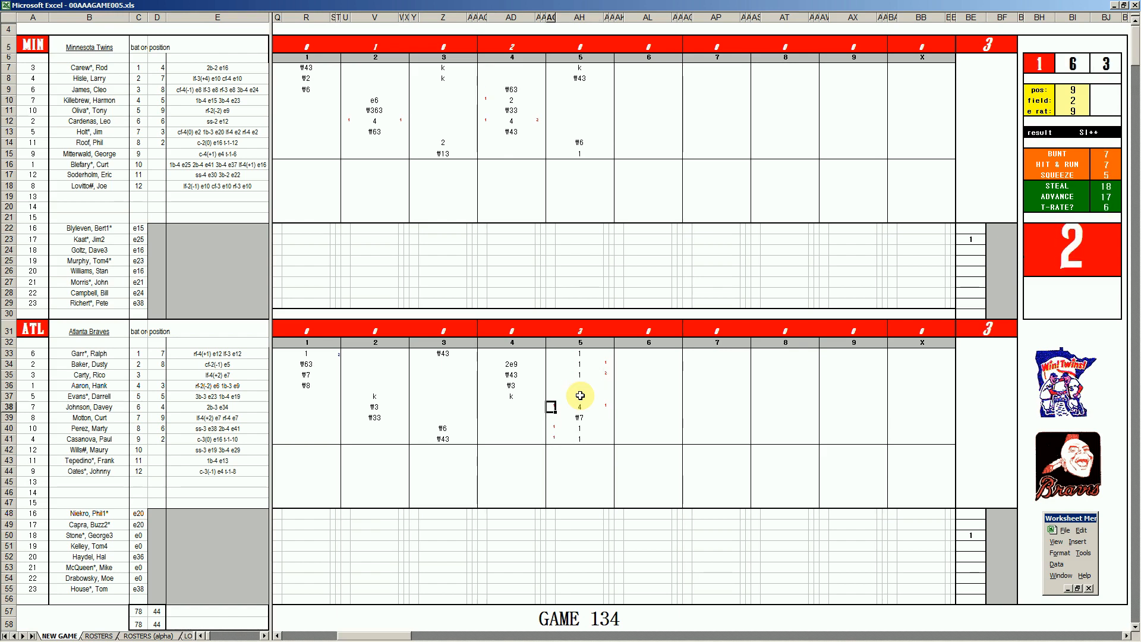
text(1)
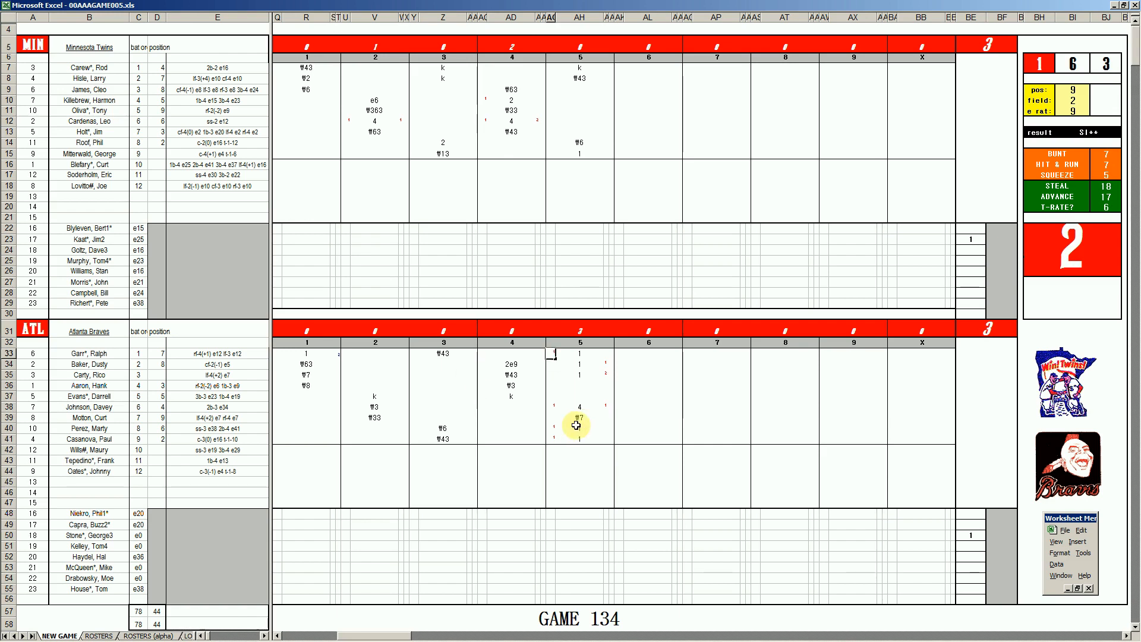
Record 4 for Atlanta's fourth batter in inning 5, with 3 in the narrow cell after it and 1 in those before rows 34, 35 and 36.
click(579, 385)
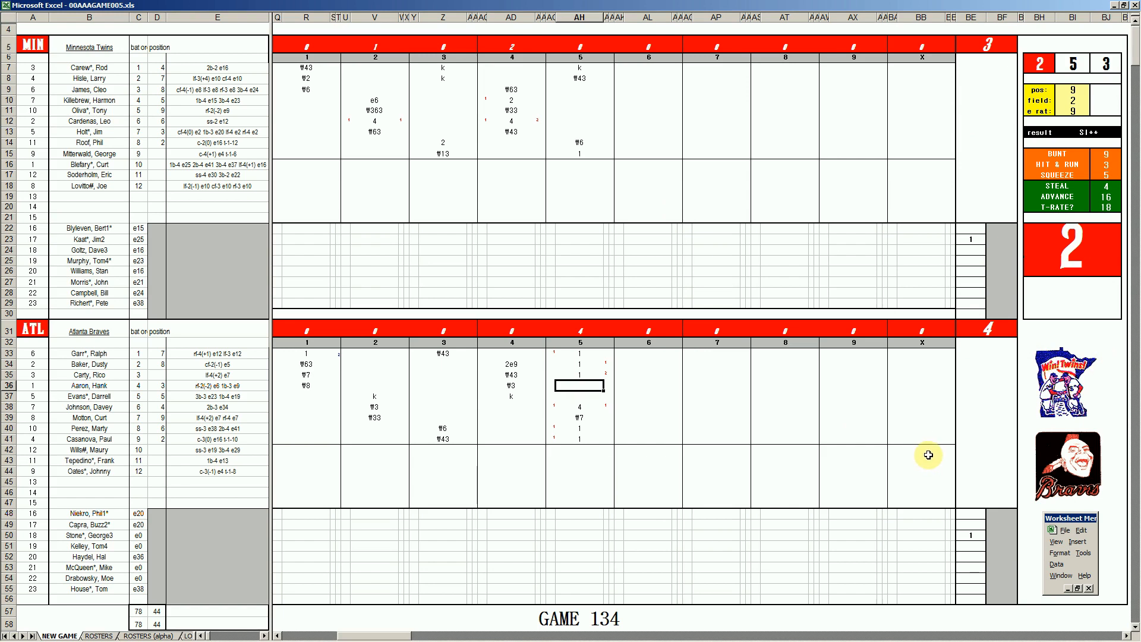
text(4)
key(Right)
text(3)
key(Left)
key(Left)
key(Up)
key(Up)
text(1)
key(Down)
text(1)
key(Down)
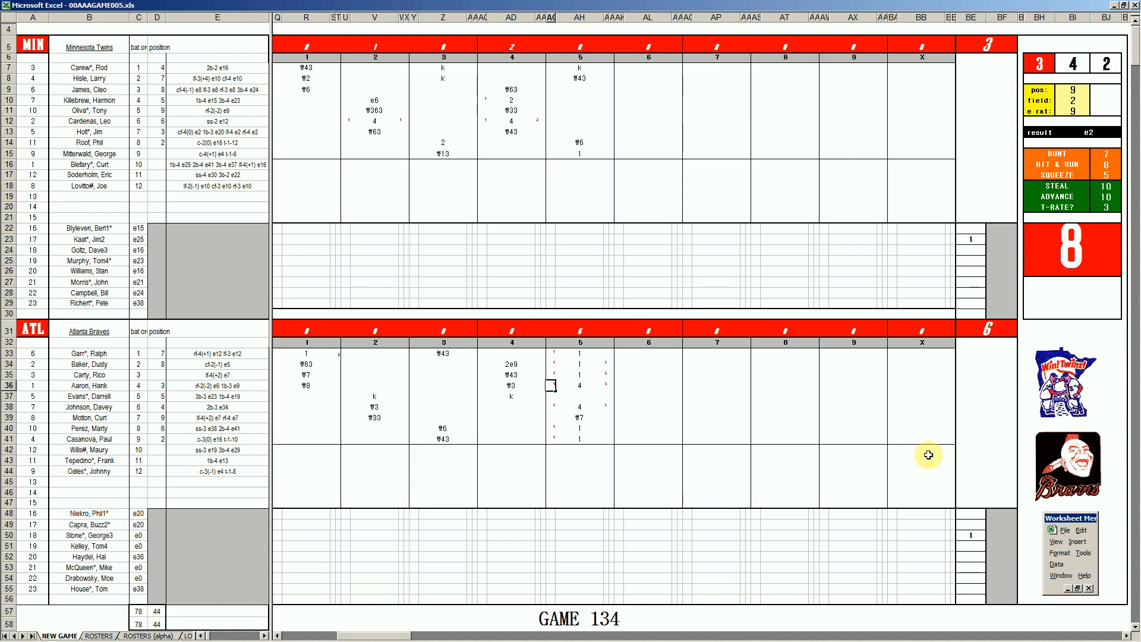
key(Return)
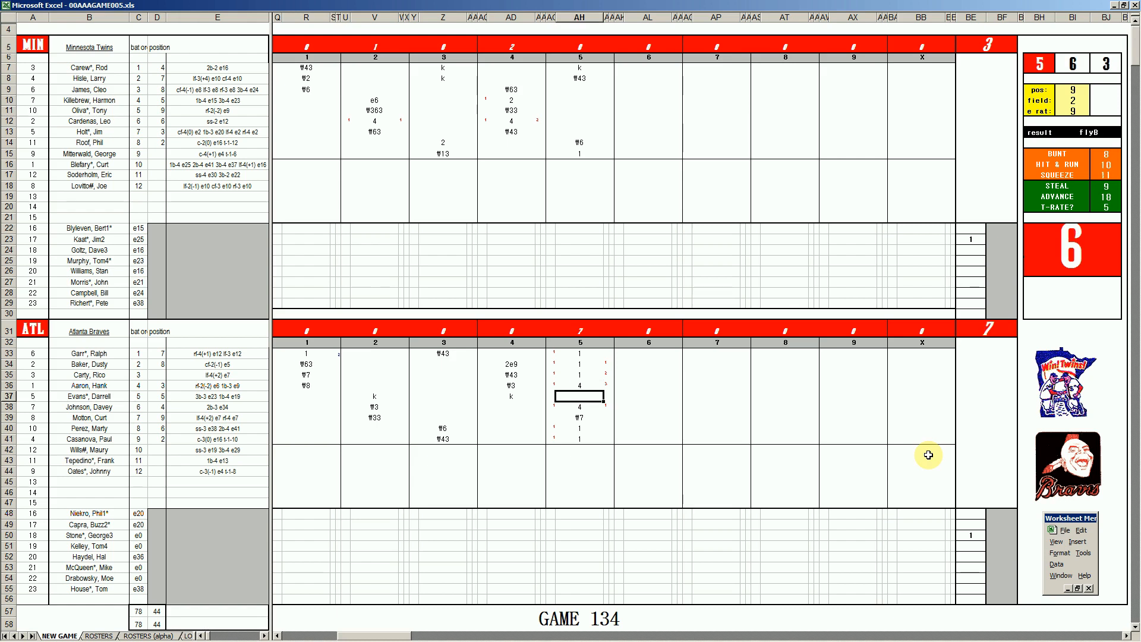
Record #43 for Atlanta's fifth batter in inning 5 and #4 for its sixth batter in inning 6.
text(\43)
key(Right)
key(Right)
key(Right)
key(Right)
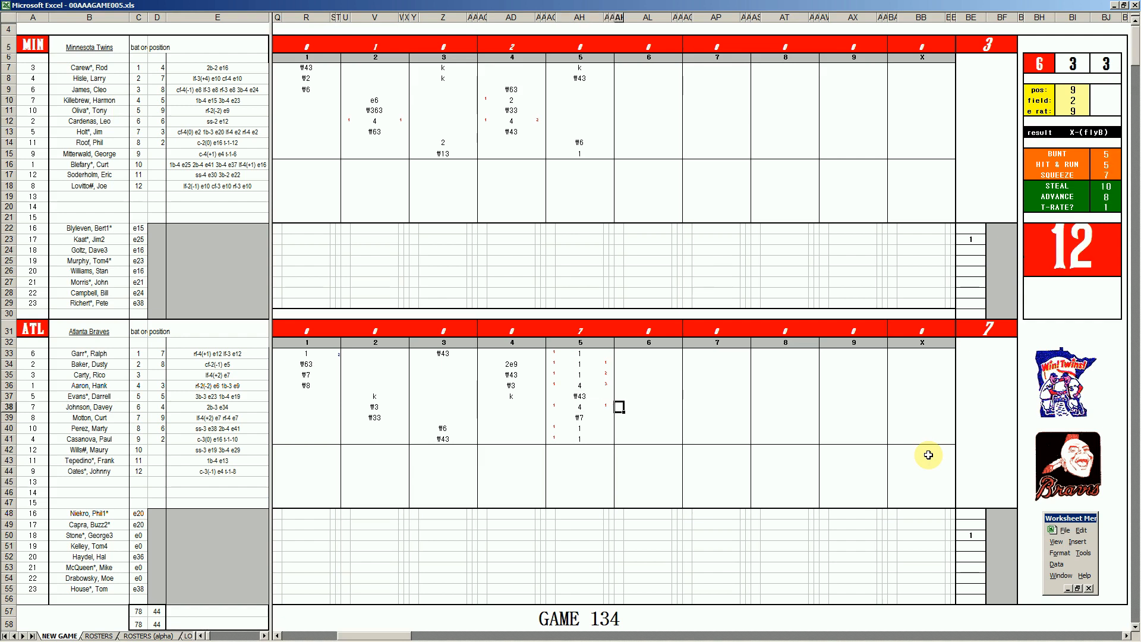
key(Down)
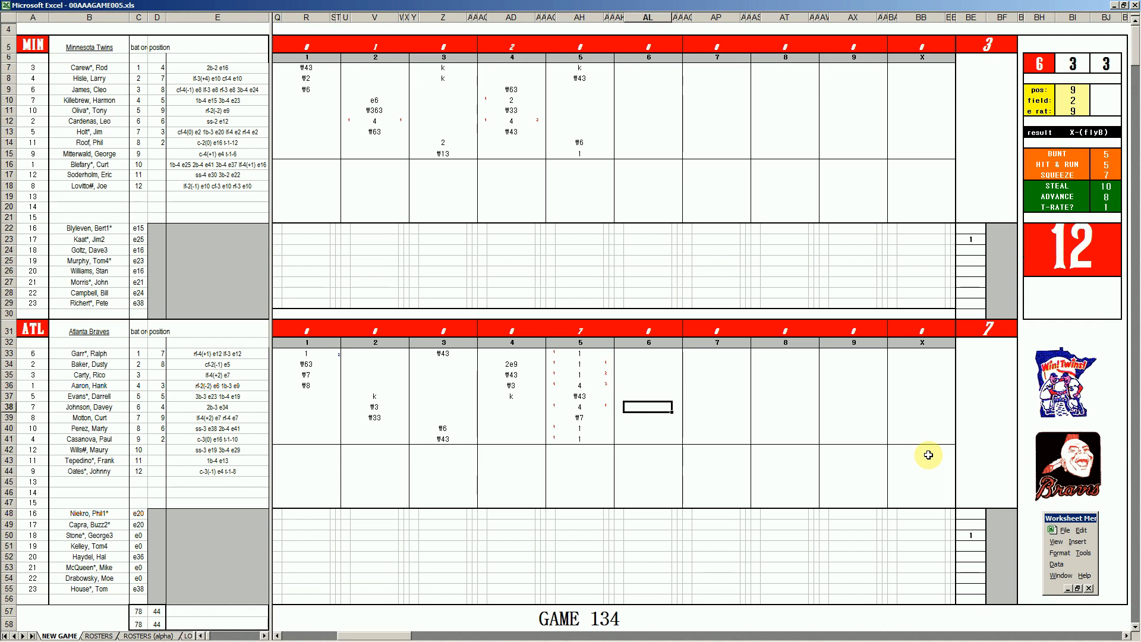
text(#4)
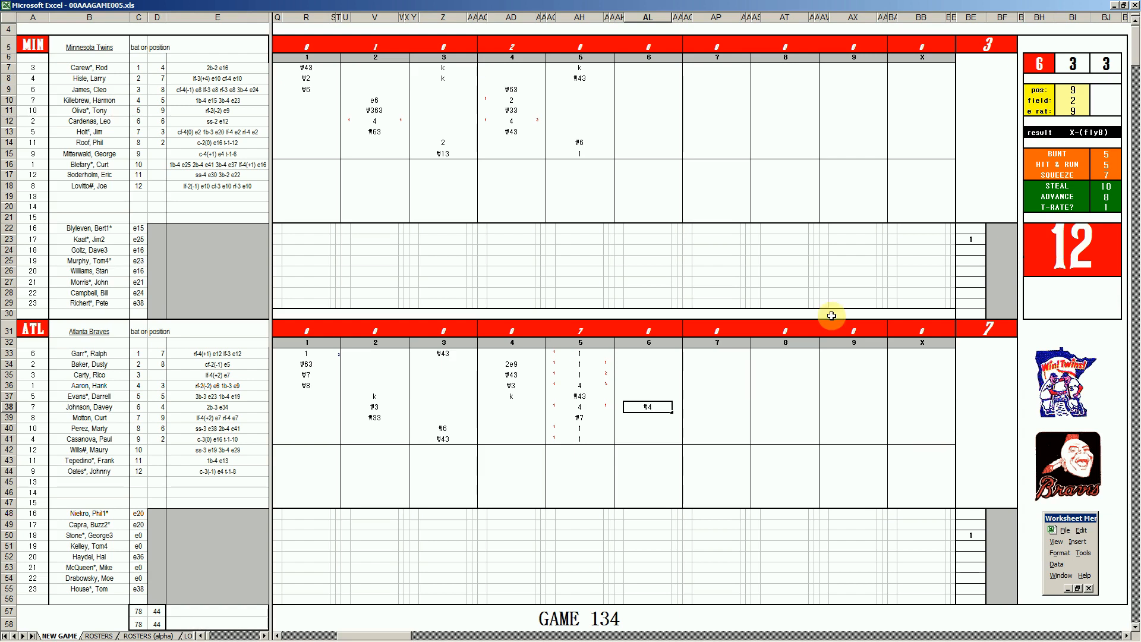
Record 4 for Minnesota's third batter in inning 6, with 1 in the narrow cells on both sides.
click(637, 88)
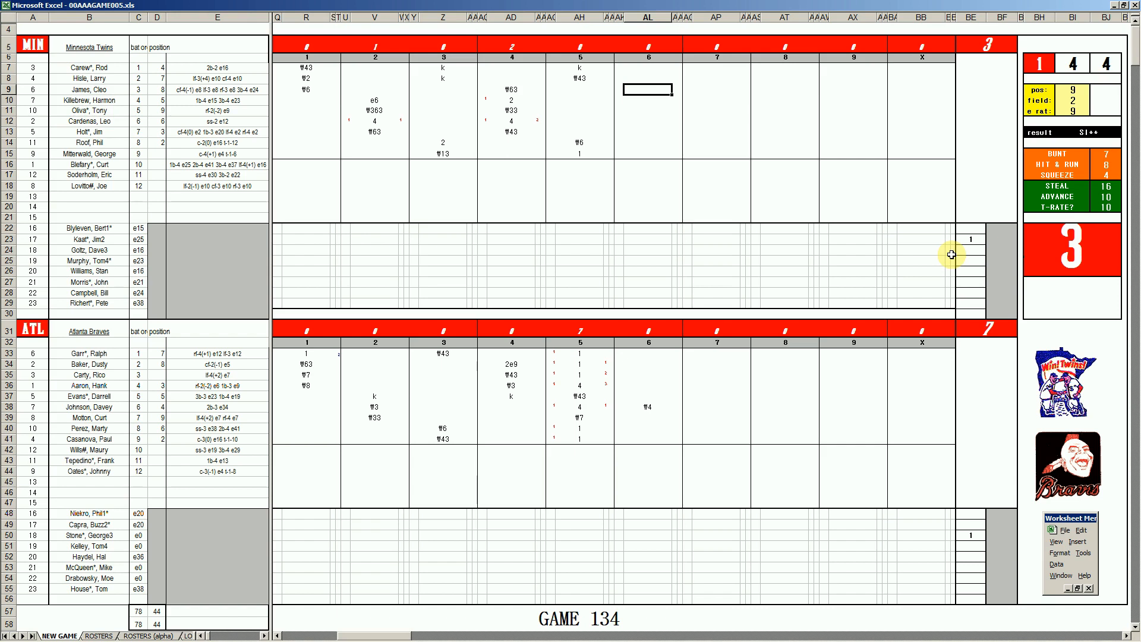
text(1)
key(Return)
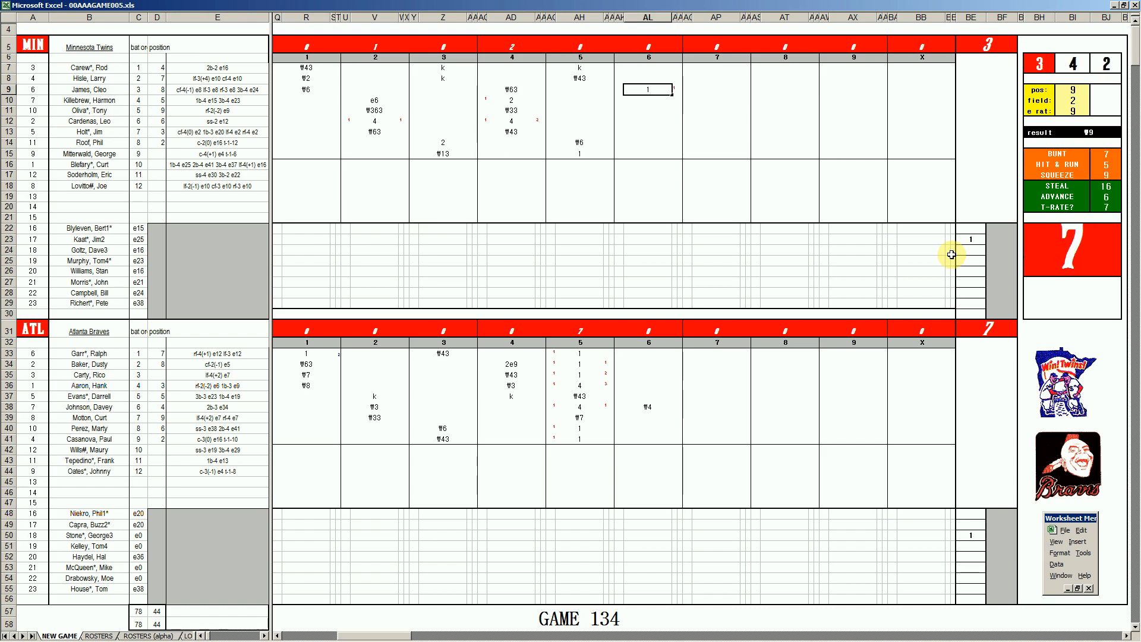
text(4)
key(Return)
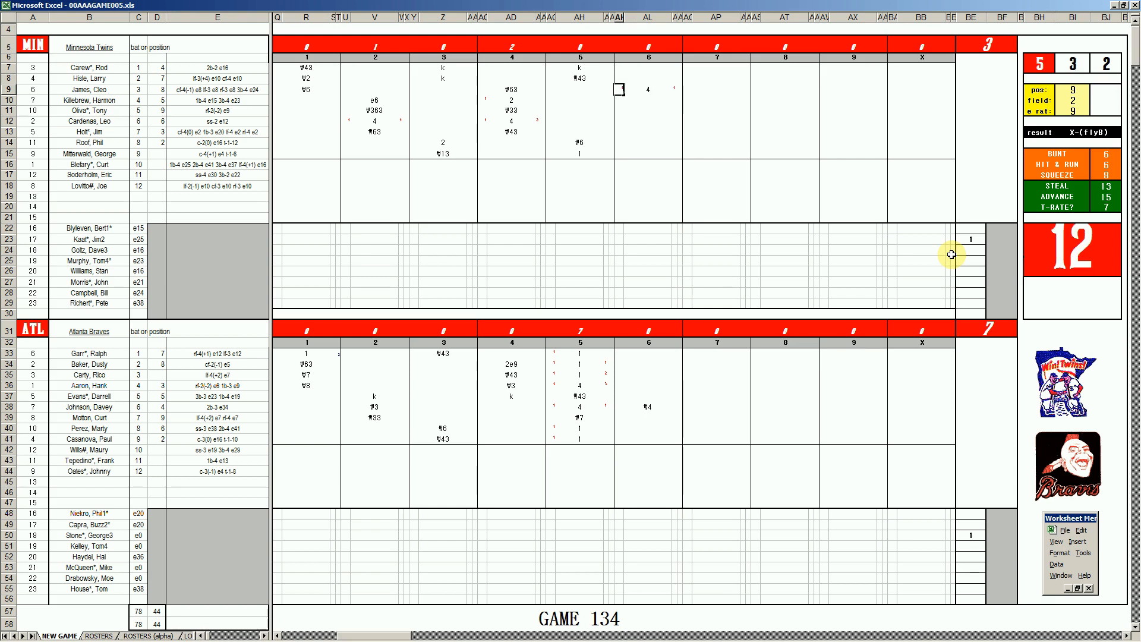
key(Return)
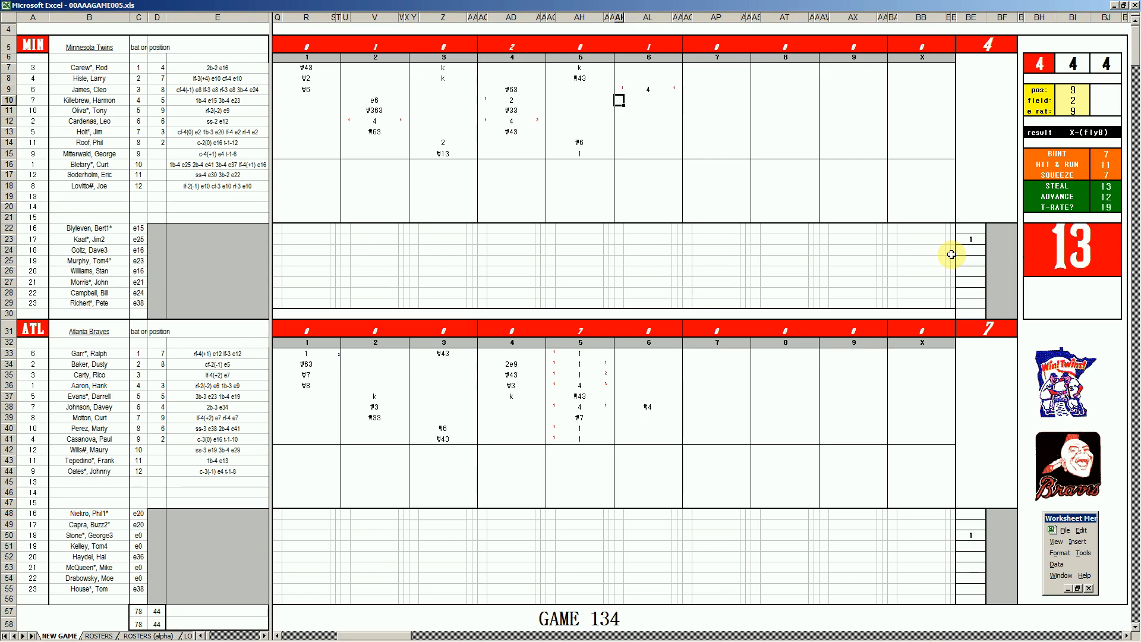
Record #6 and #7 for Minnesota's fourth and fifth batters in inning 6.
key(Right)
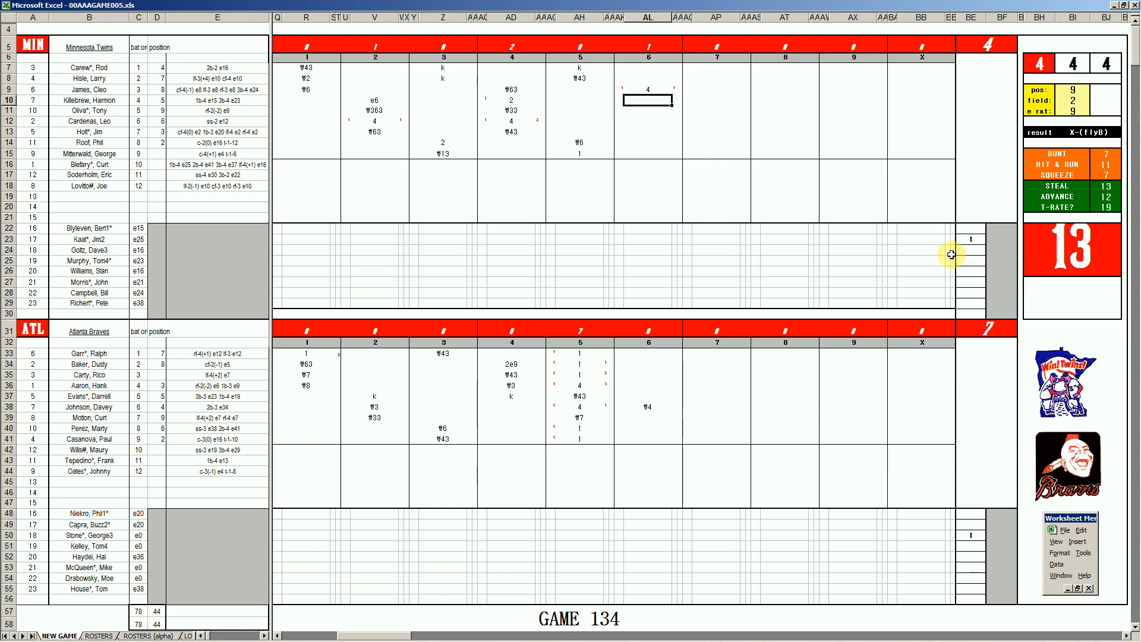
text(#6)
key(Return)
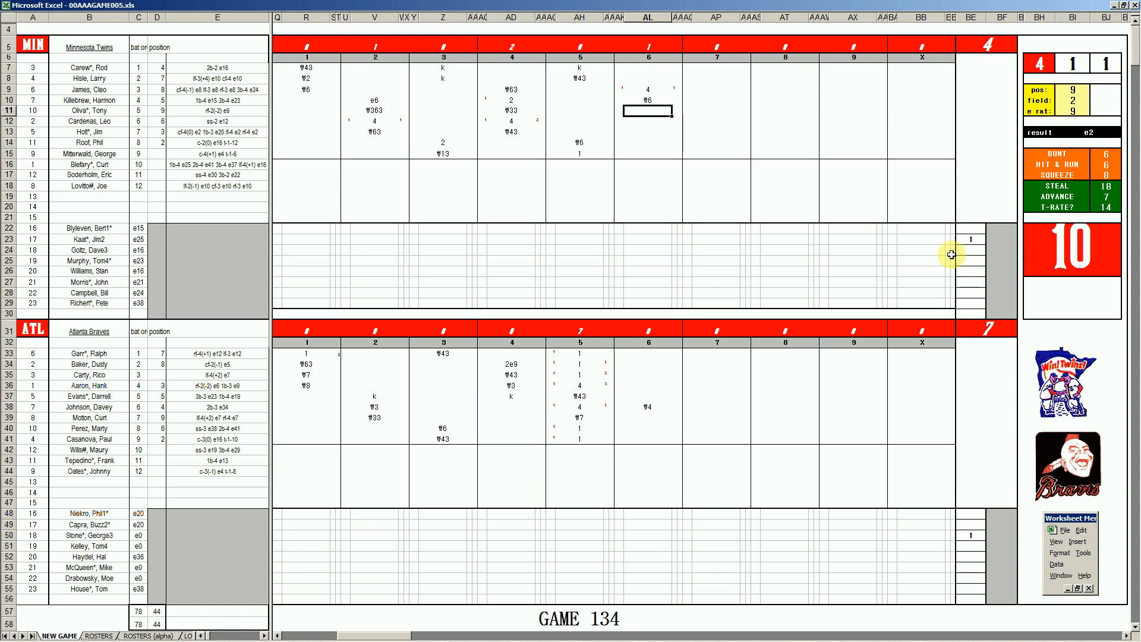
text(#7)
key(Return)
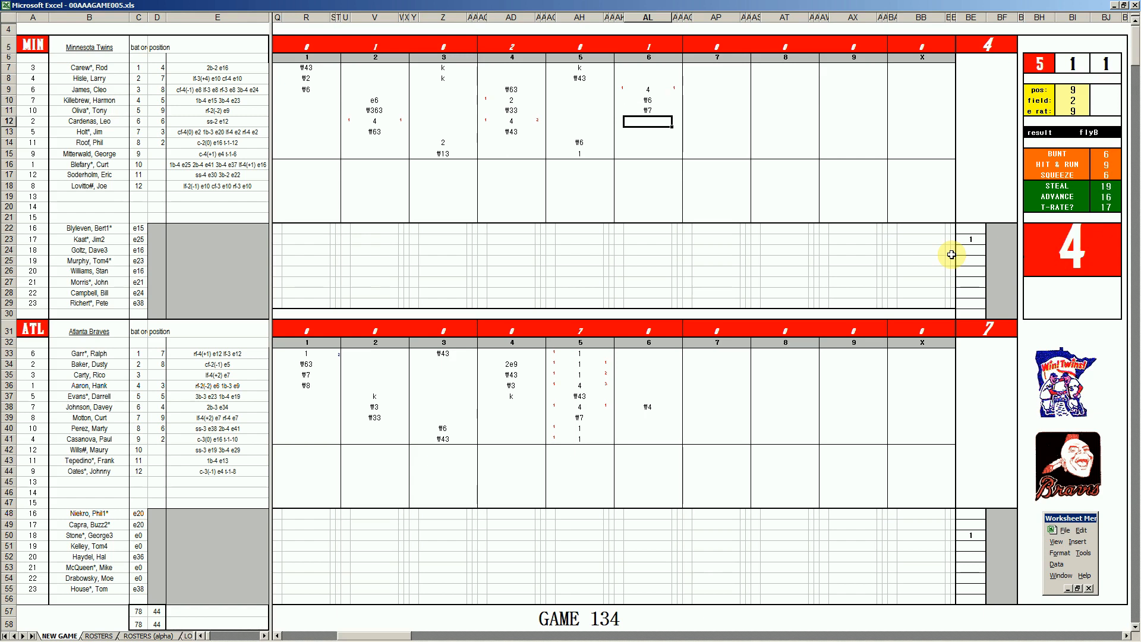
Record #13 for Minnesota's sixth batter in inning 6, and k and #3 for Atlanta's seventh and eighth batters in that inning.
text(#13)
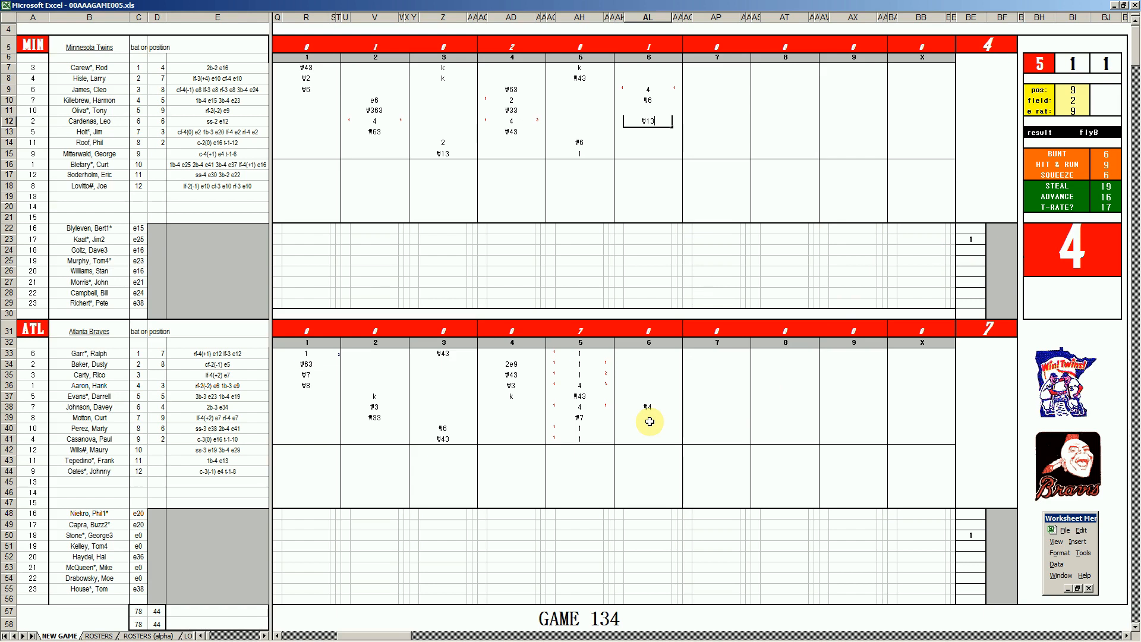
click(650, 421)
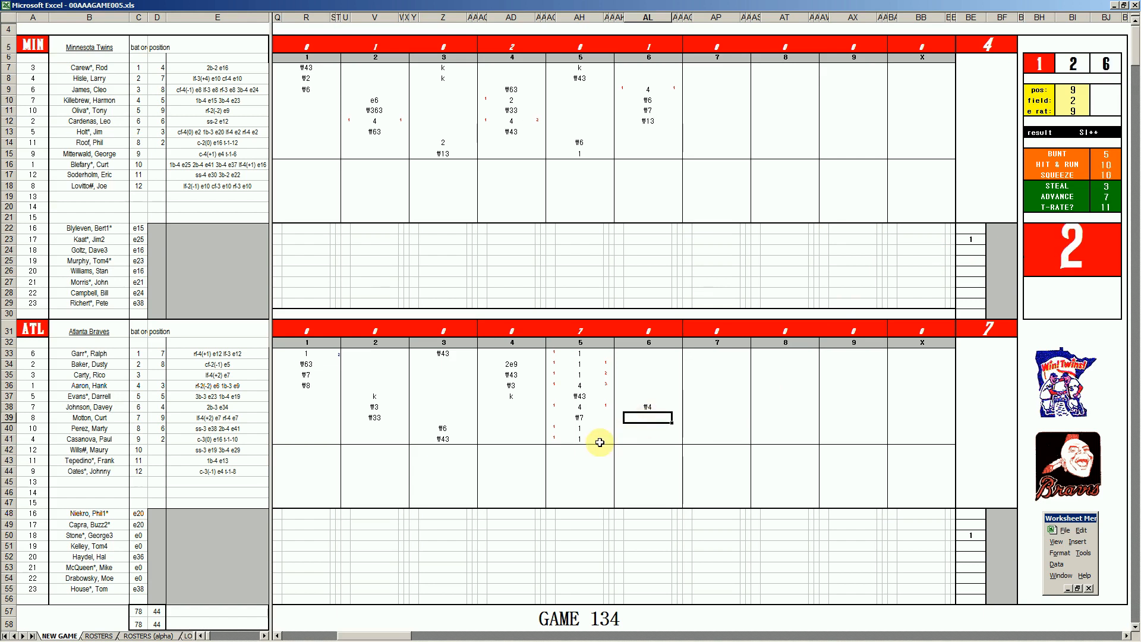
text(k)
key(Return)
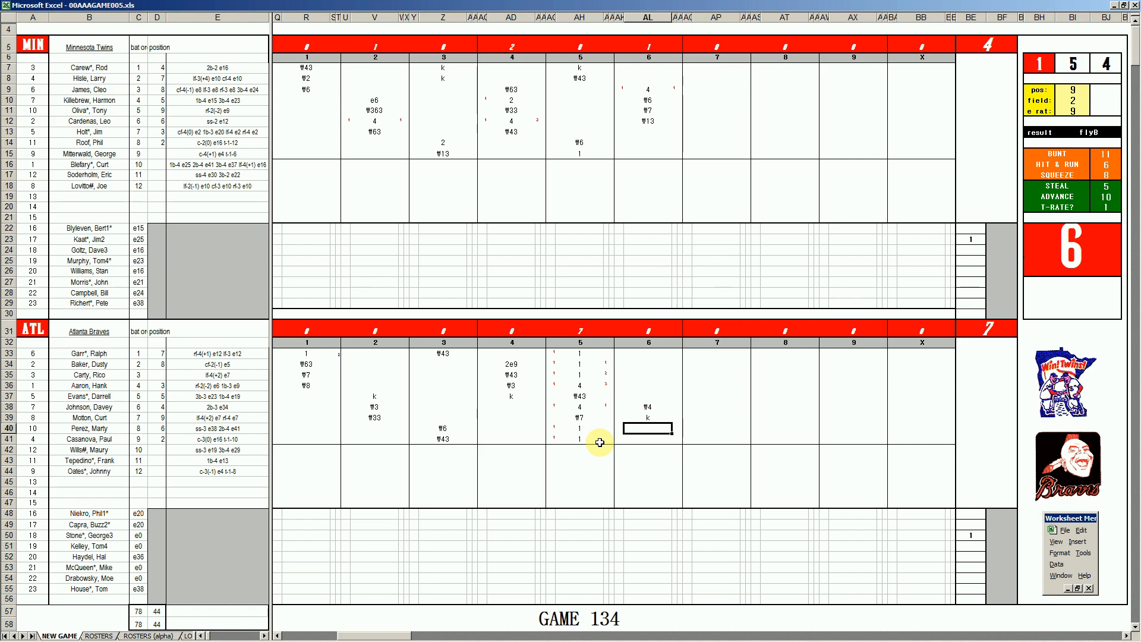
text(#3)
key(Return)
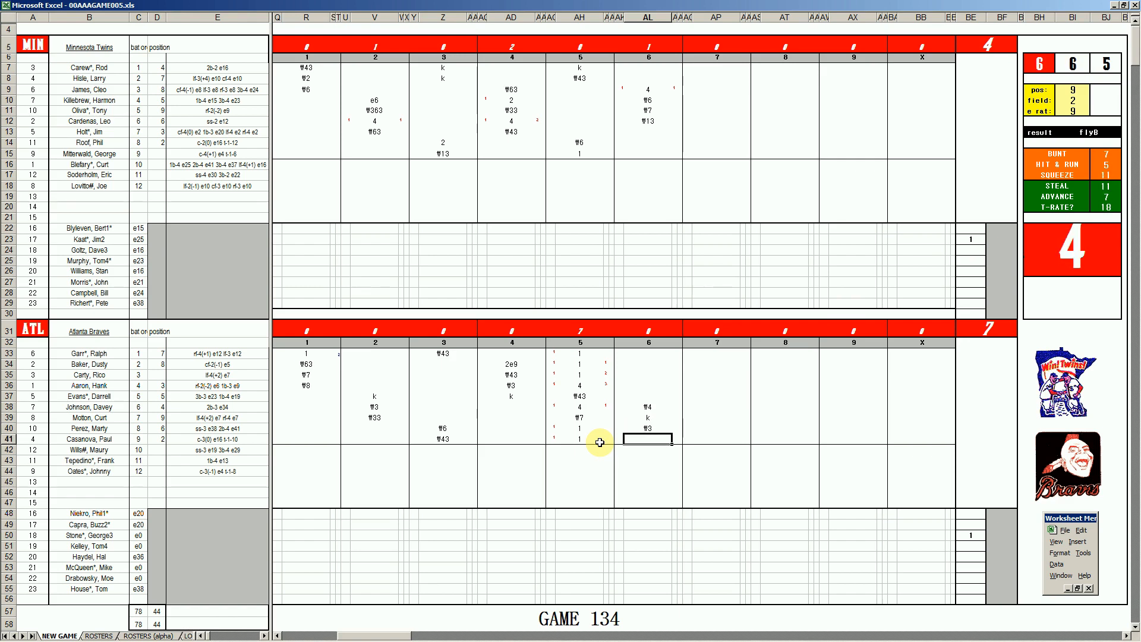
Set pos to 7 and field to 3 in the fielding result lookup.
key(ctrl+q)
text(78)
key(BackSpace)
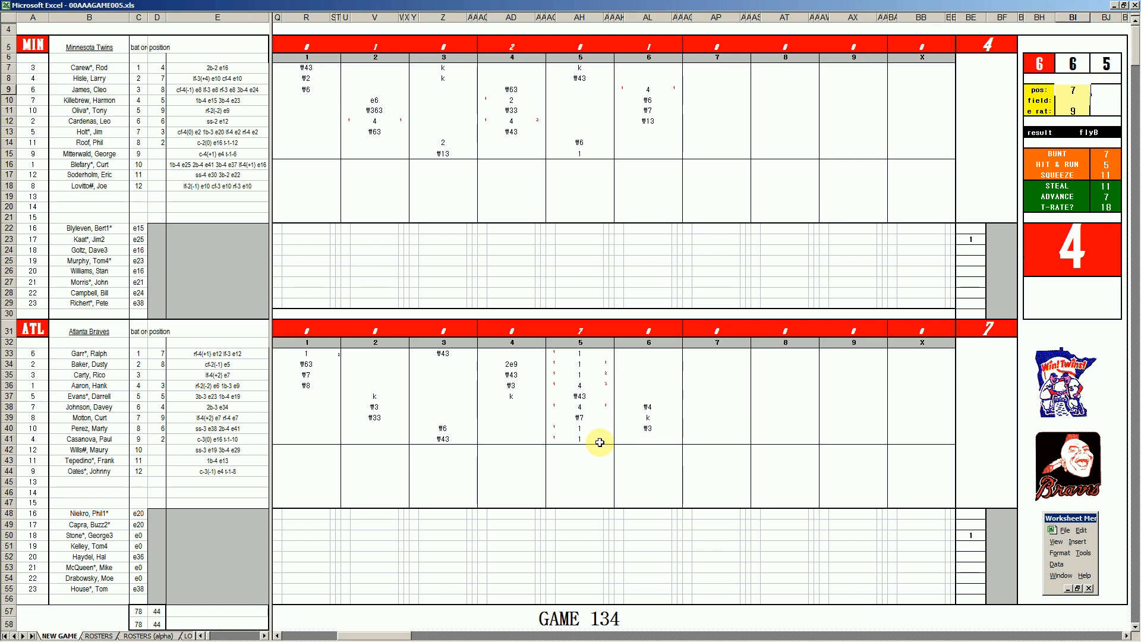
key(Return)
text(3)
key(Return)
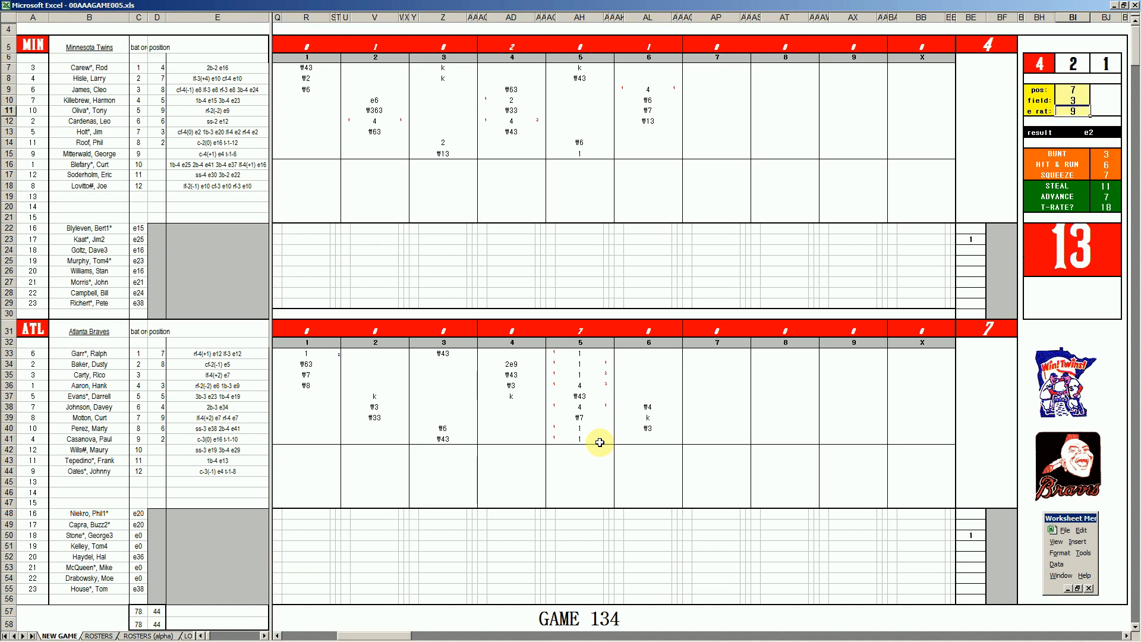
Record 2e7 for Atlanta's ninth batter and 1 for its leadoff batter in inning 6.
click(646, 440)
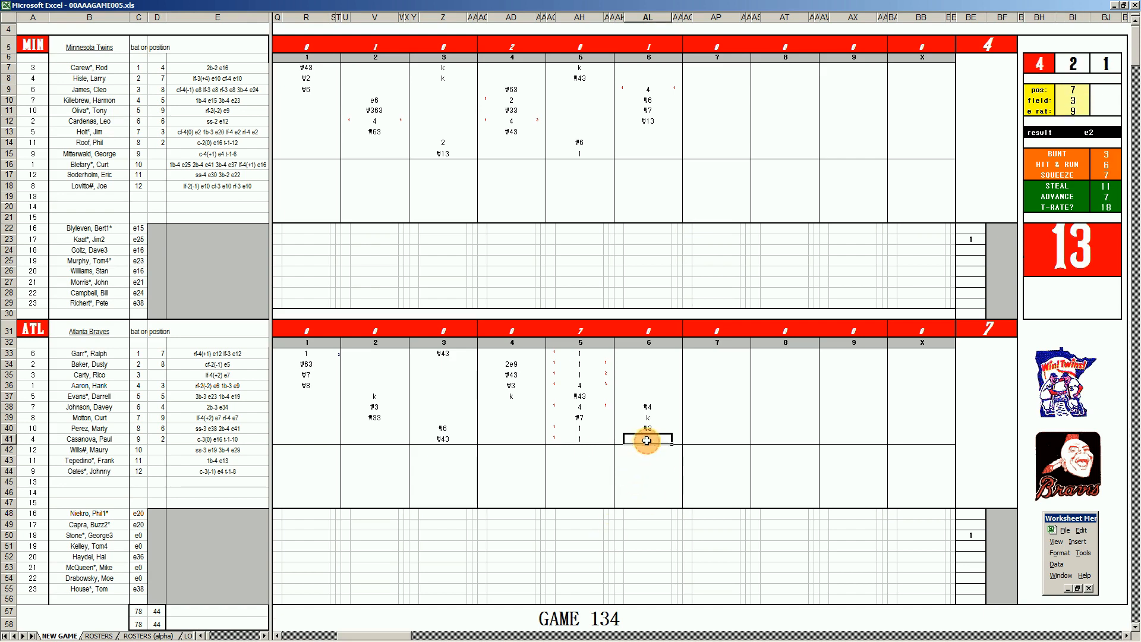
text(2e7)
click(647, 355)
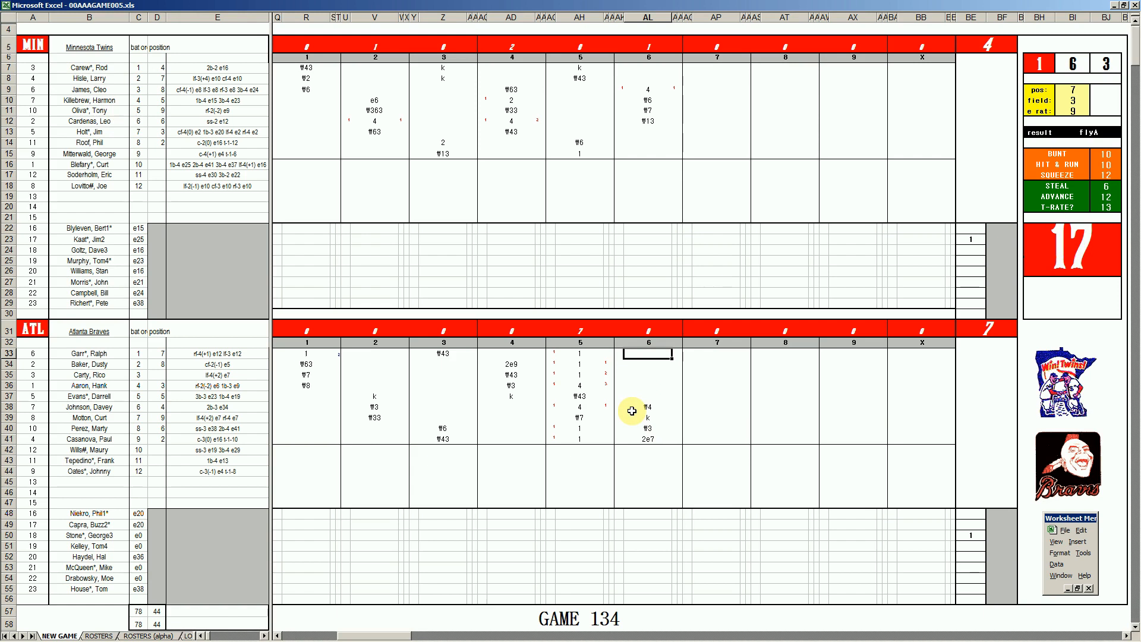
text(1)
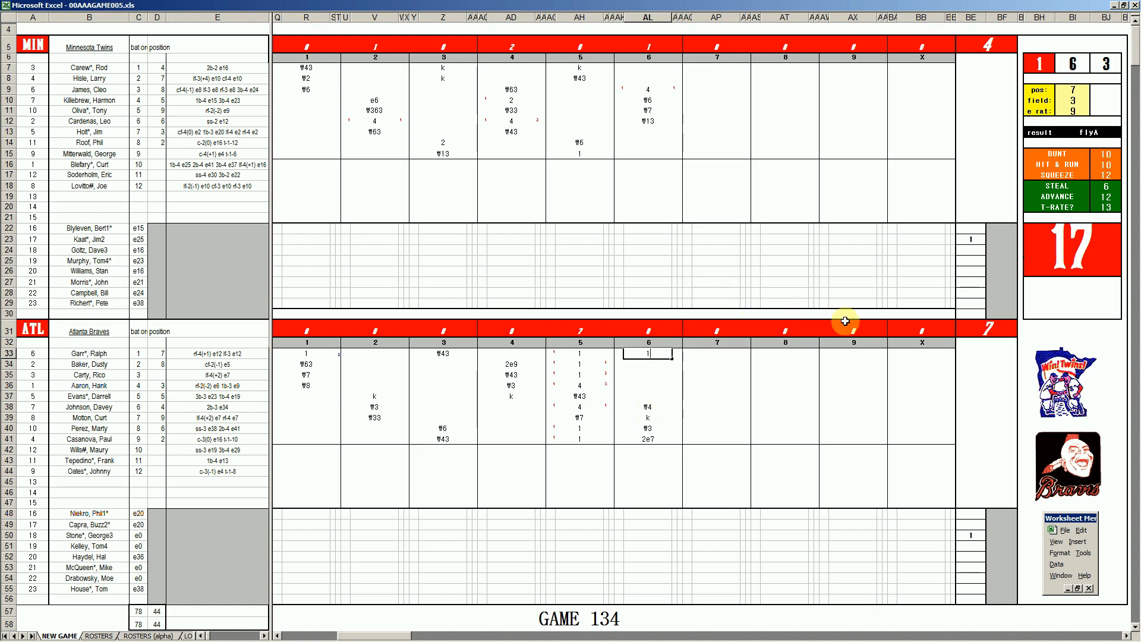
Enter 5 2/3 in BF23 for Minnesota's first pitcher, and 6 in BE28 with db in inning 6 for the reliever.
click(996, 240)
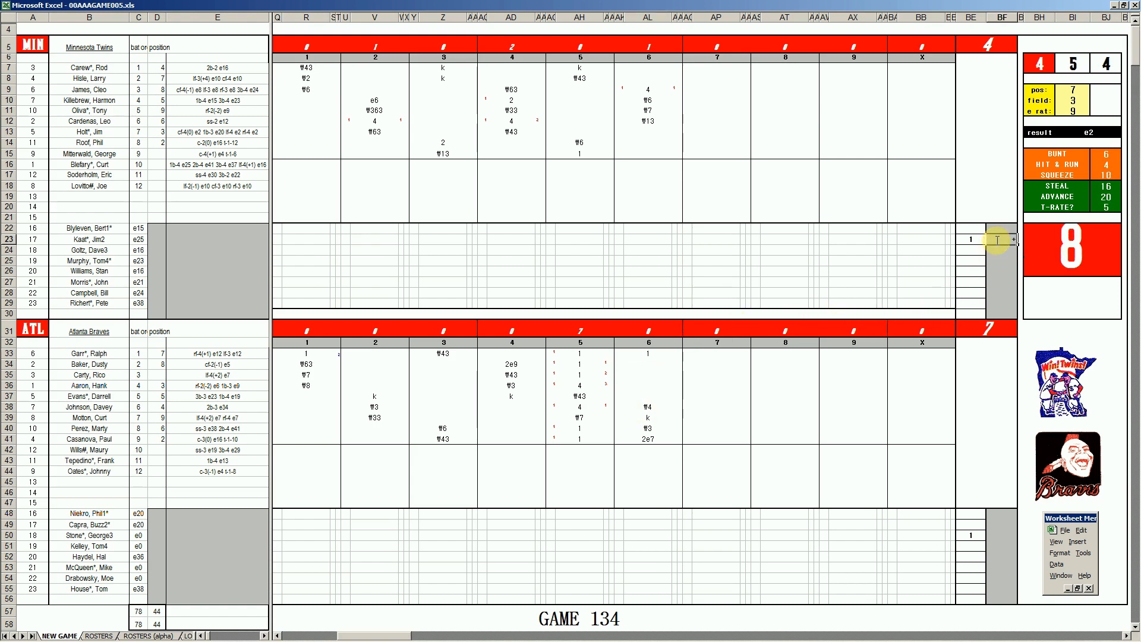
text(5 2/3)
key(Return)
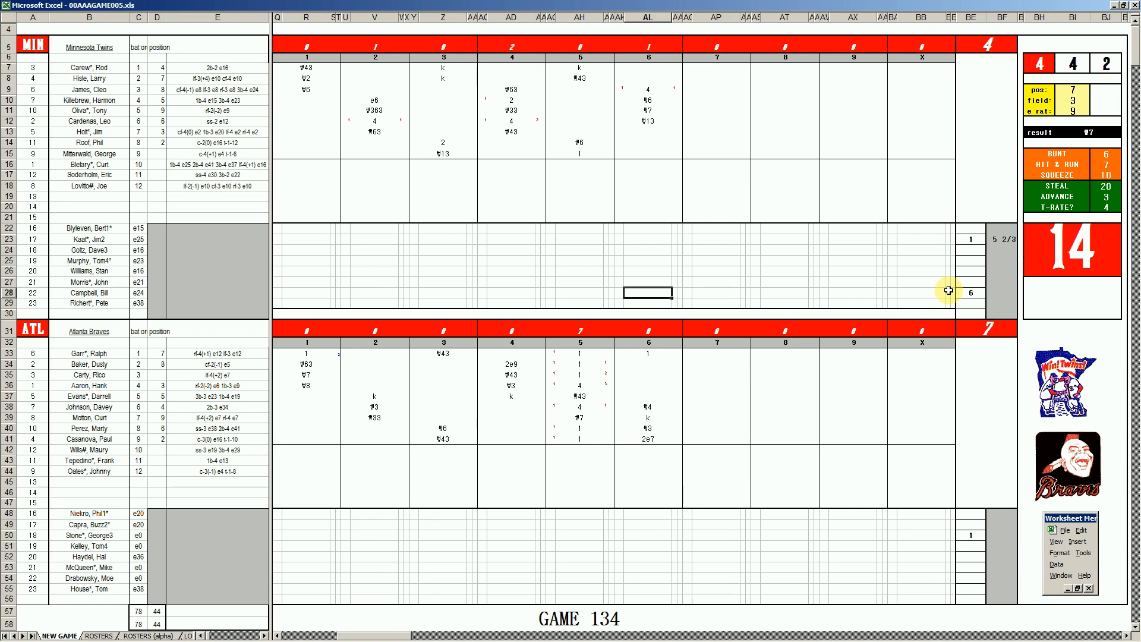
text(db)
Record 1 and #33 for Atlanta's second and third batters in inning 6, with 1 in the narrow cells after row 34 and before row 41.
click(647, 365)
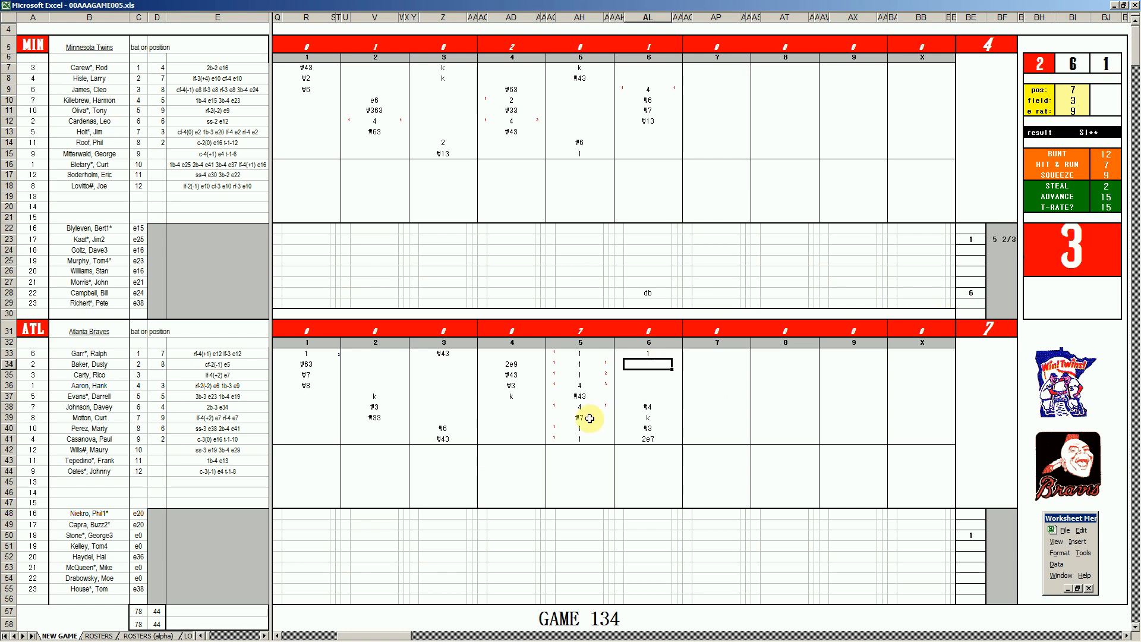
text(1)
key(Left)
key(Down)
key(Down)
key(Down)
key(Down)
key(Down)
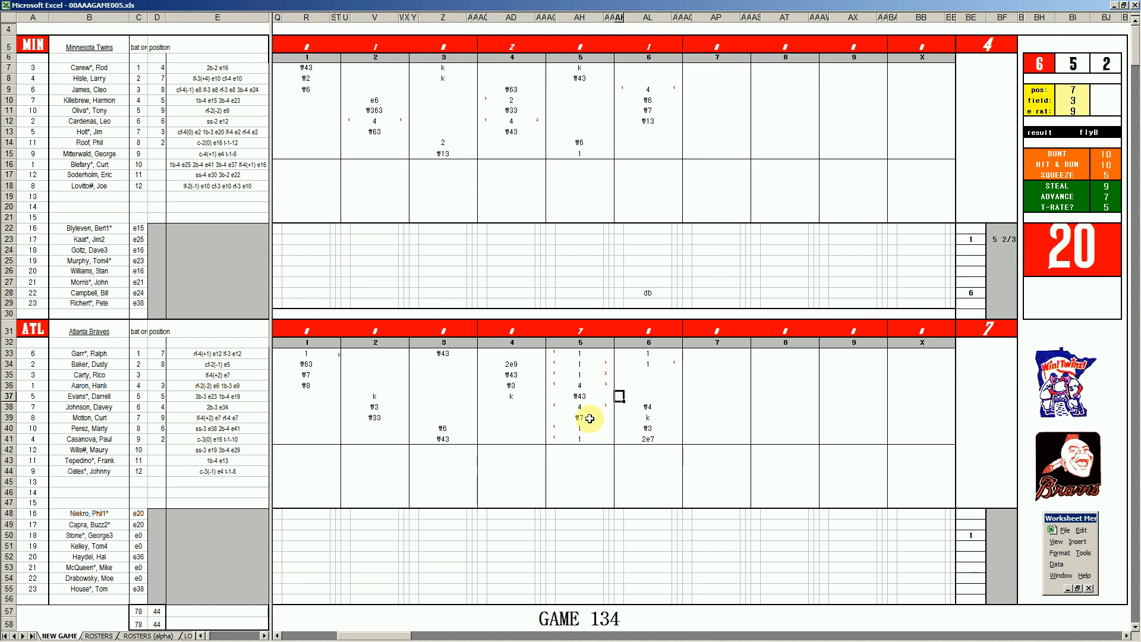
key(Down)
key(Down)
text(1)
click(653, 376)
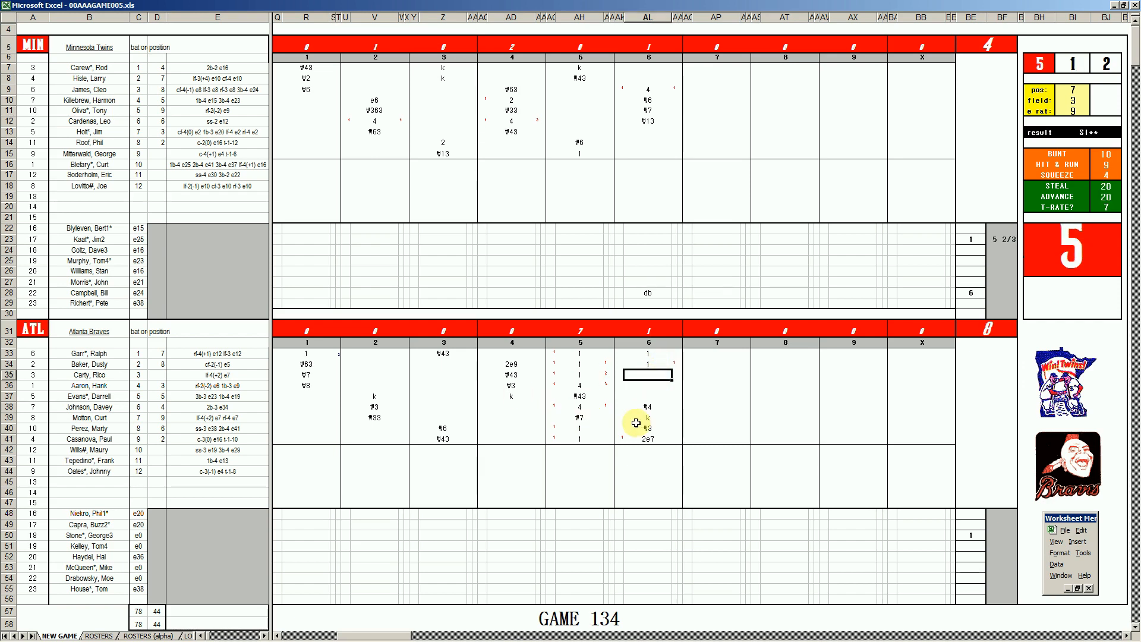
text(#33)
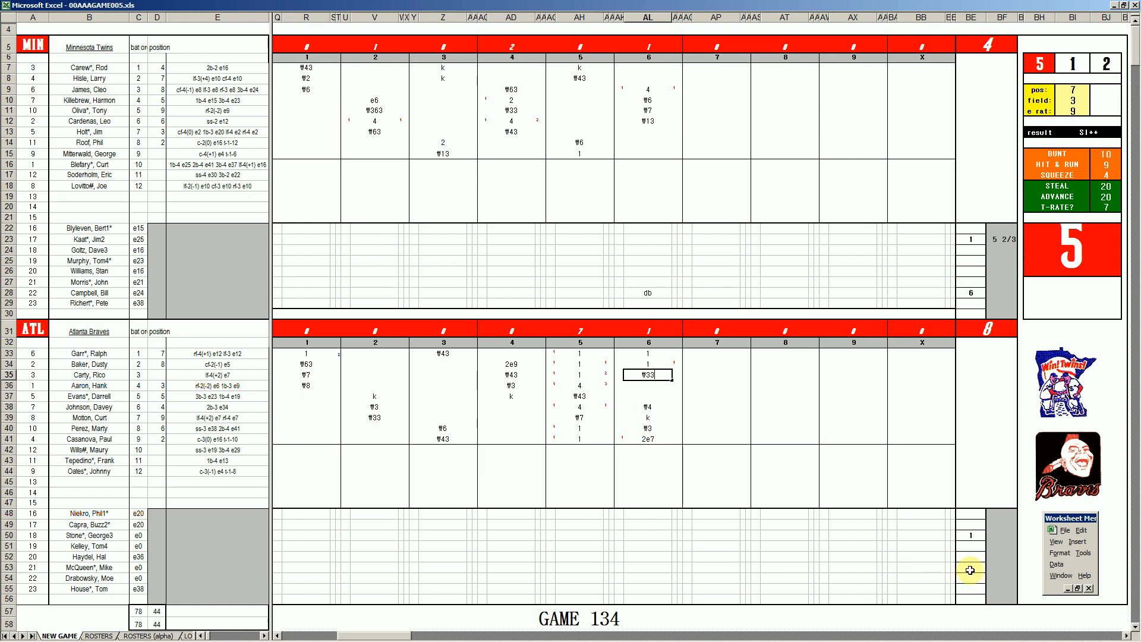
Enter 6 in BF50 for Atlanta's first pitcher and 7 in BE52 for the reliever.
click(1001, 536)
text(6)
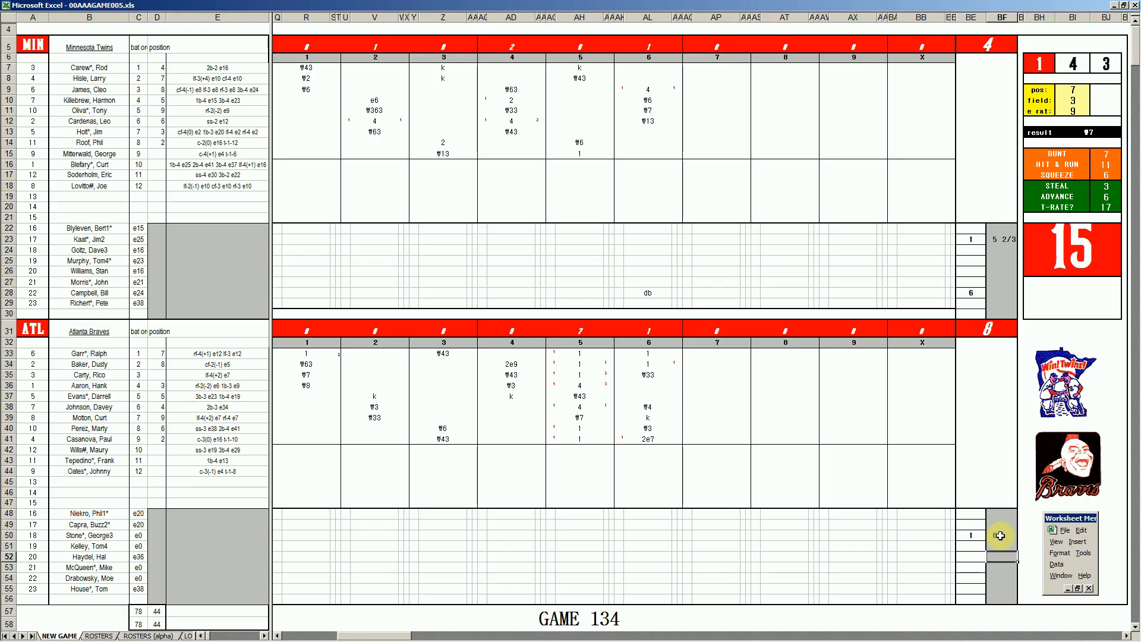
key(Left)
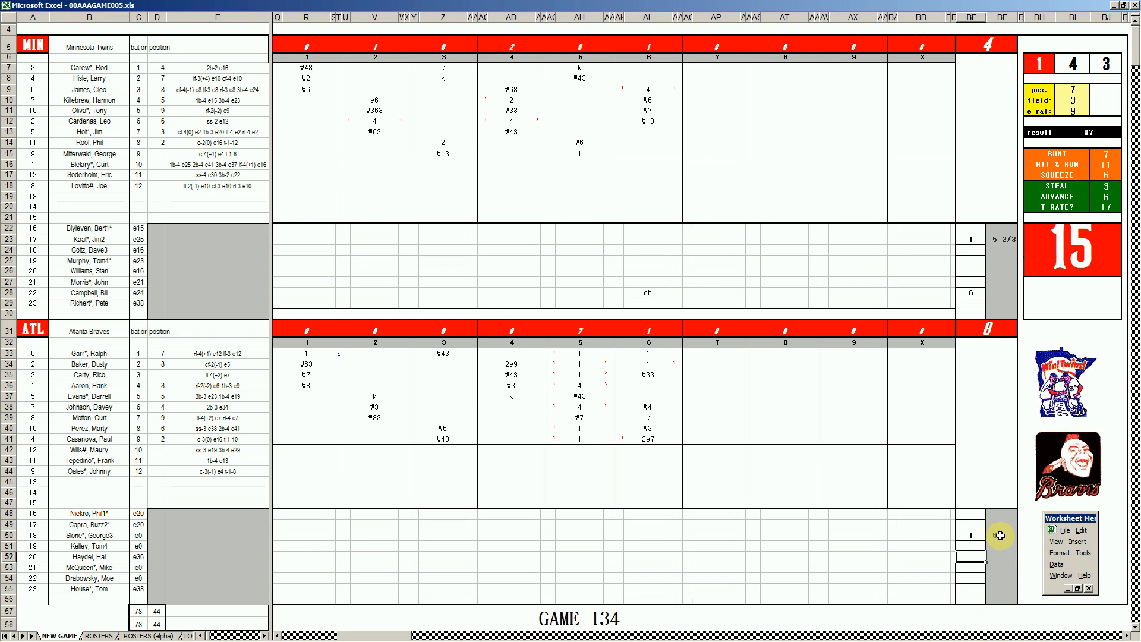
text(7)
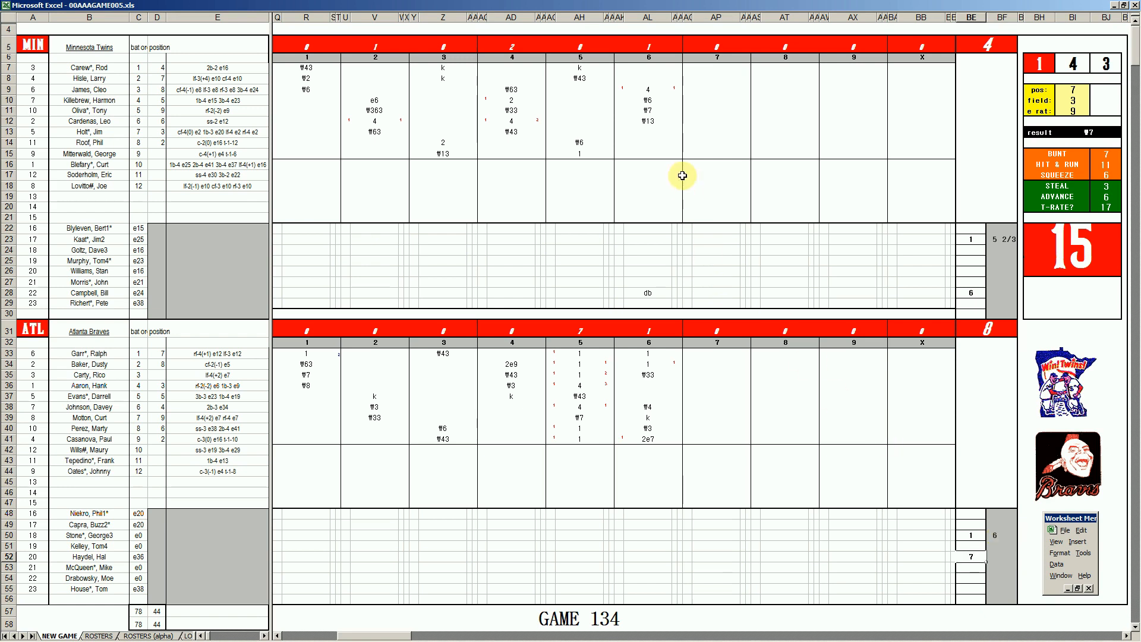
Set pos to 3 in the fielding result lookup and record #33 for Minnesota's seventh batter in inning 7.
click(707, 131)
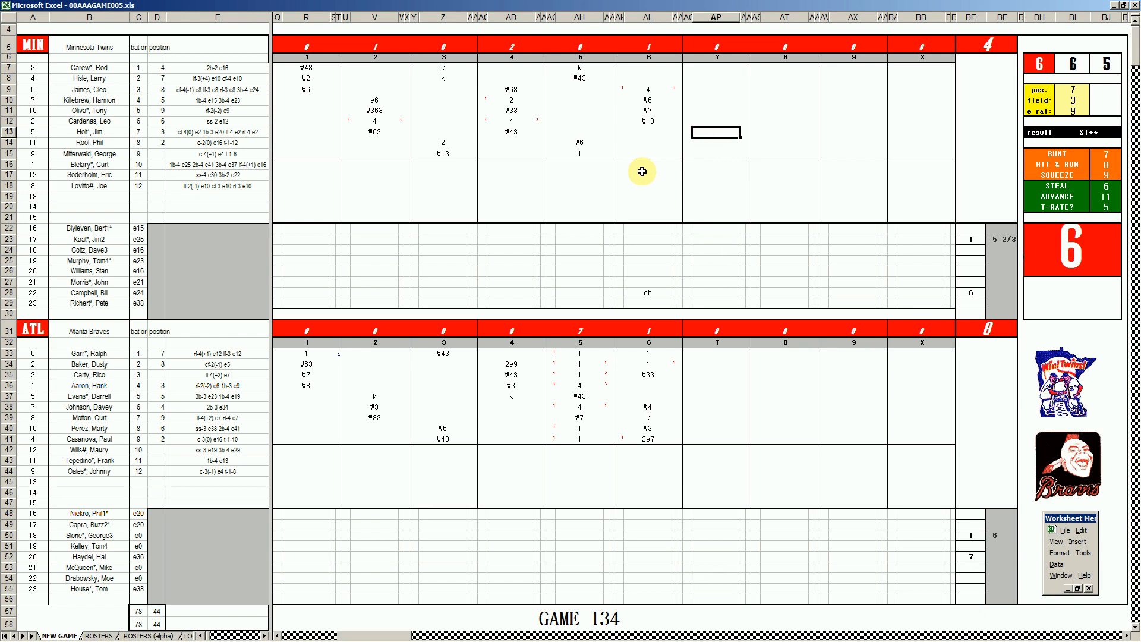
key(ctrl+p)
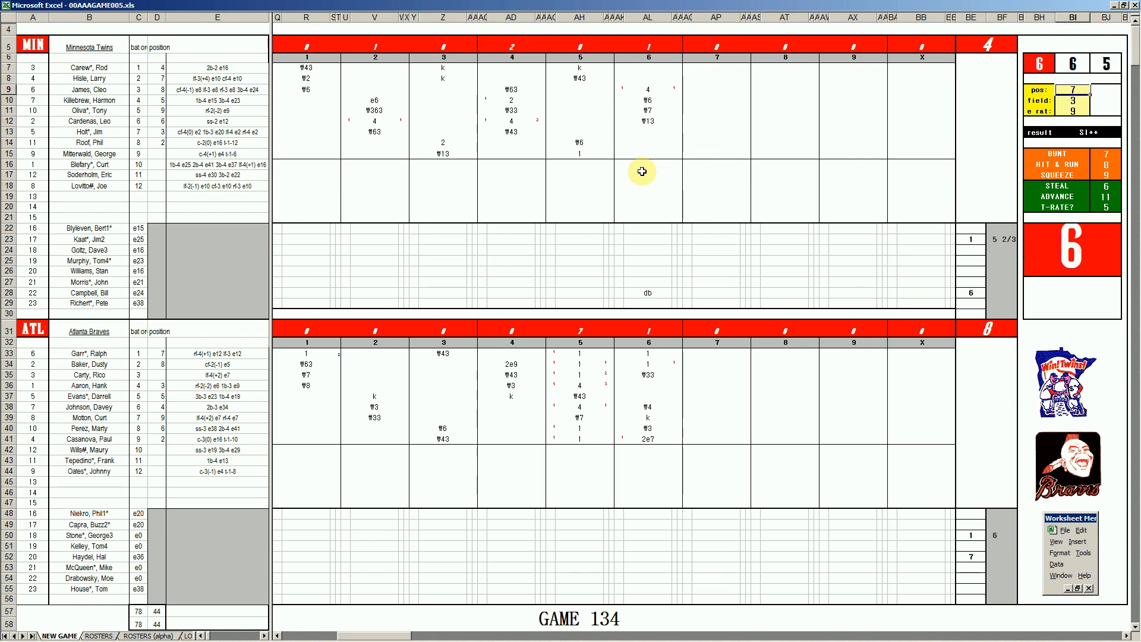
text(3)
key(Return)
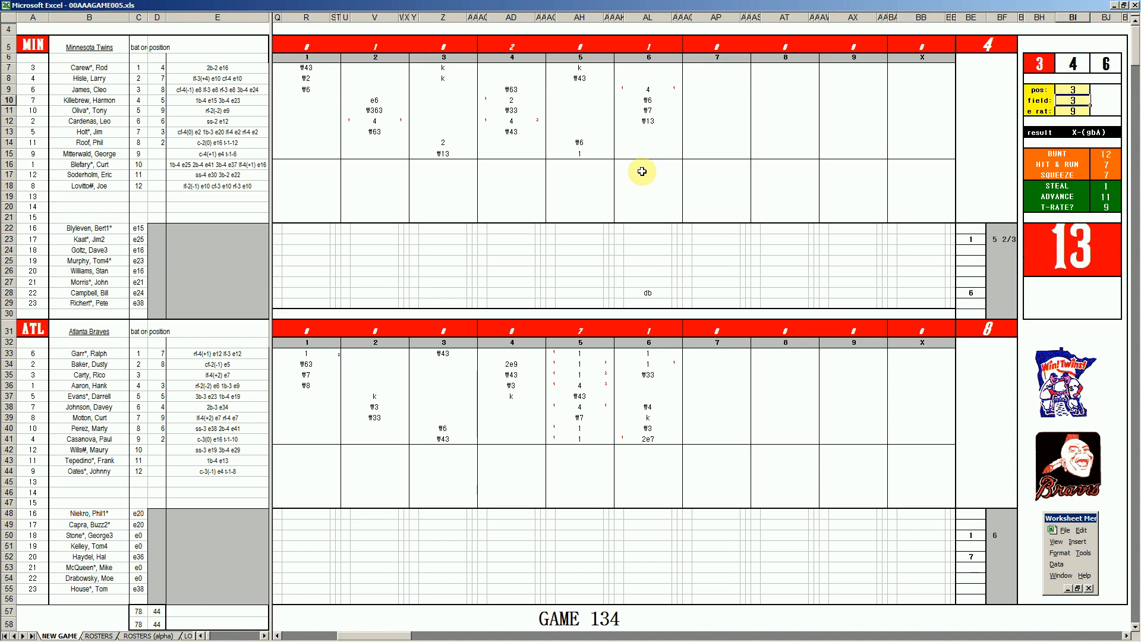
click(695, 130)
text(#33)
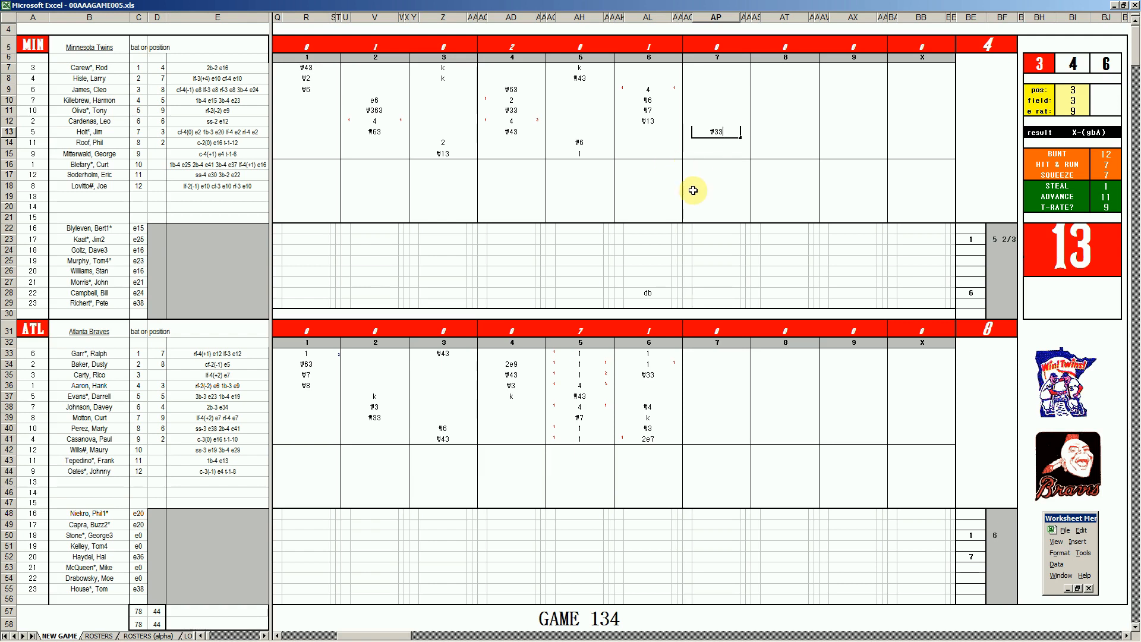
Enter 8 in Minnesota's inning 7 column for the players in rows 18, 15 and 16.
click(715, 186)
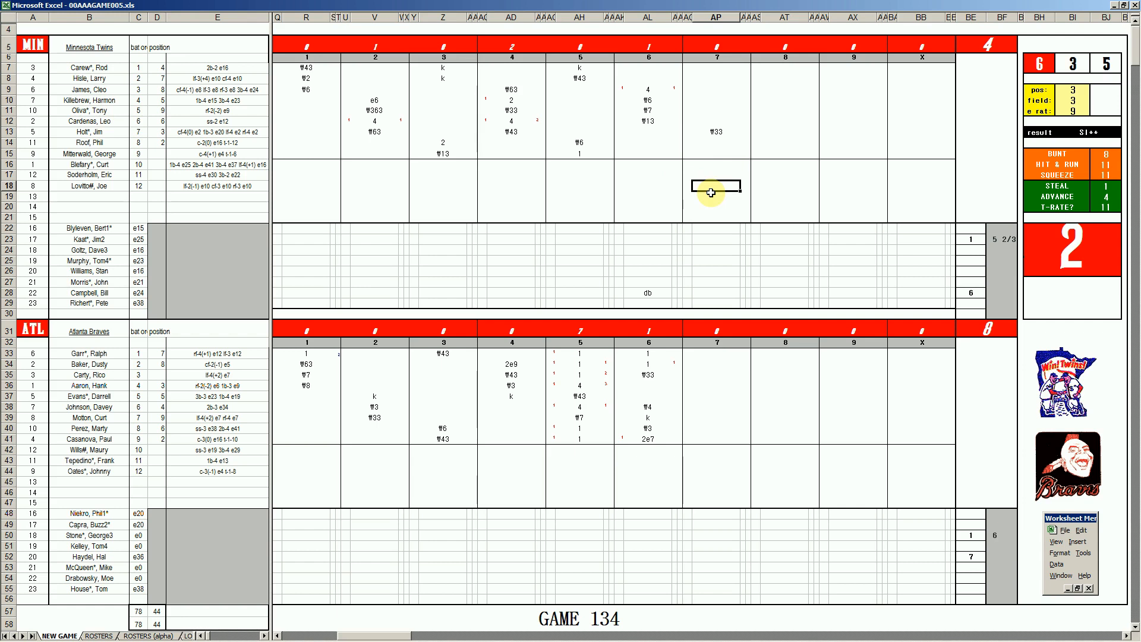
text(8)
key(Up)
key(Up)
key(Up)
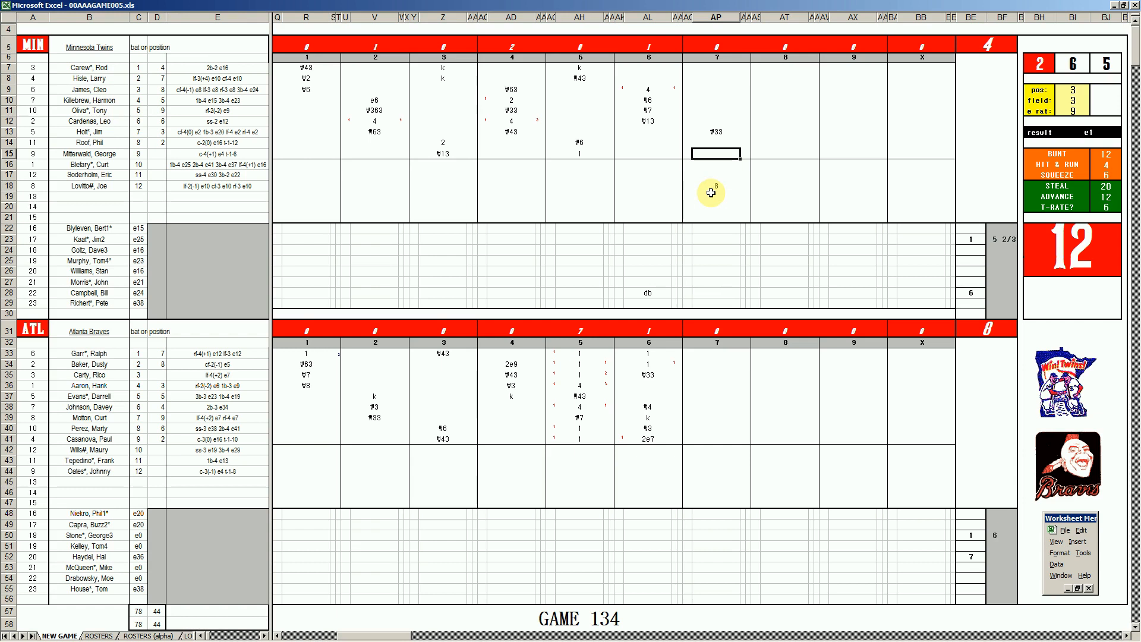
text(8)
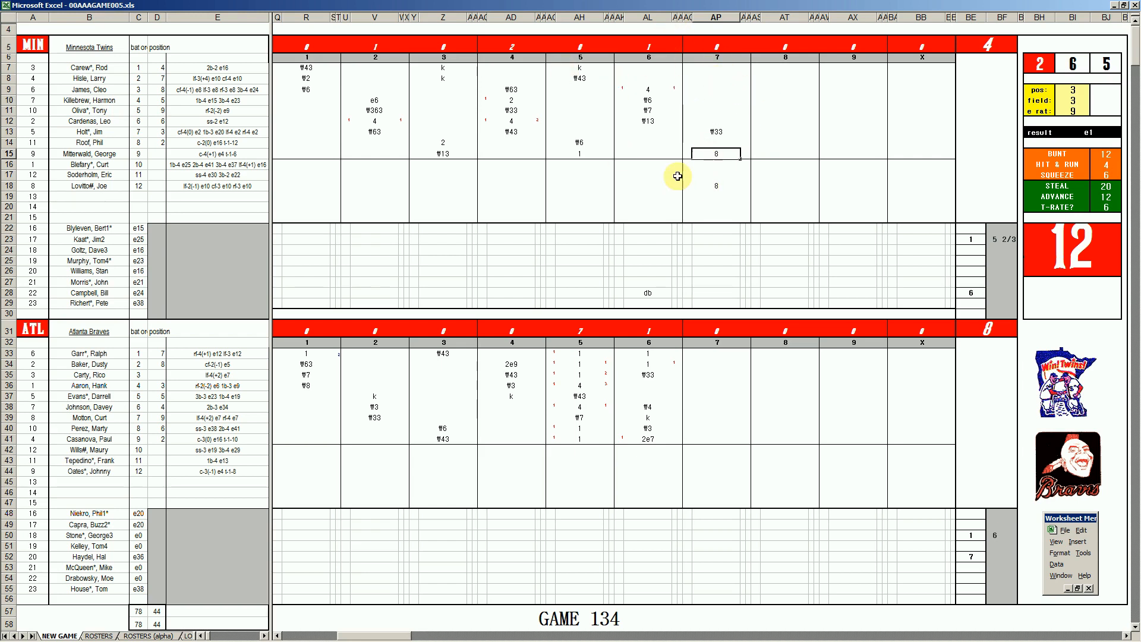
click(715, 167)
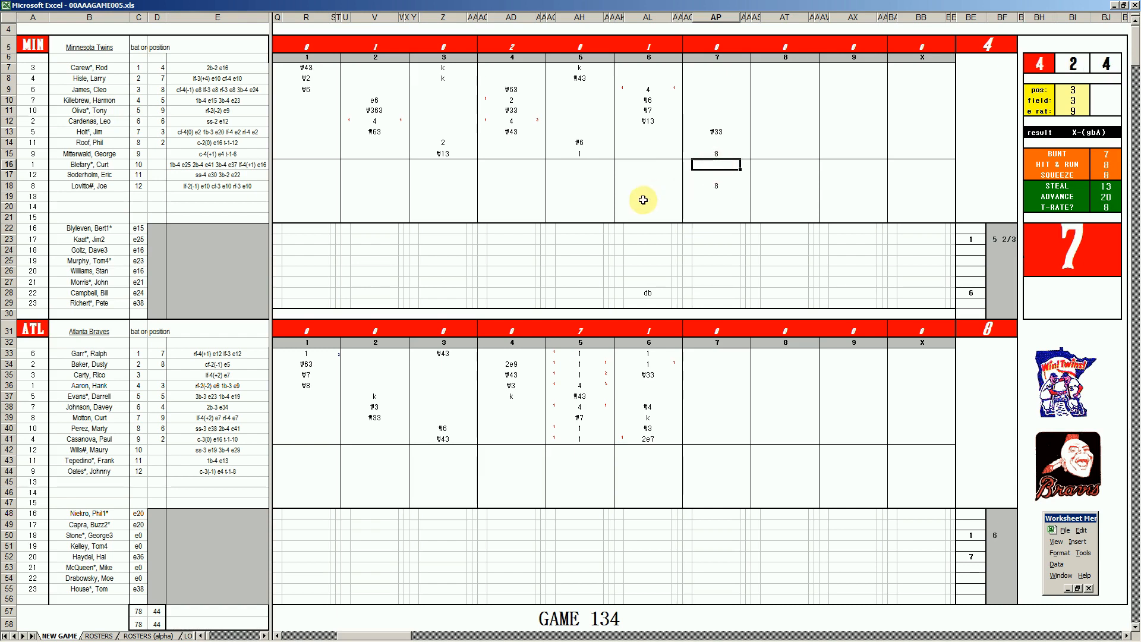
key(ctrl+d)
key(F2)
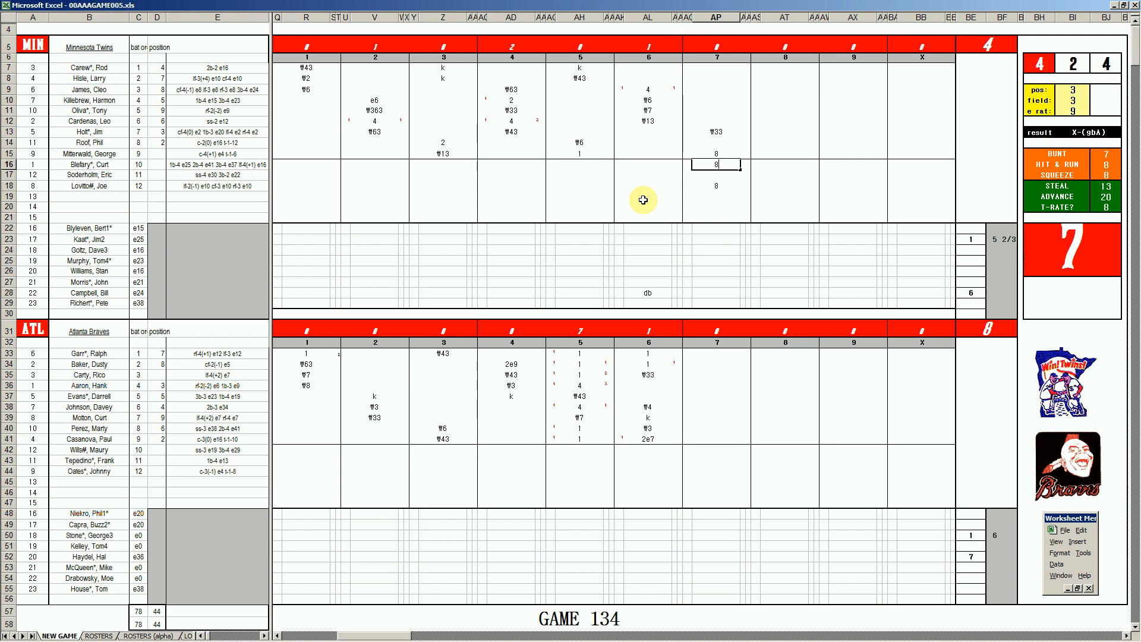
Record 9 and #43 for Minnesota's second and third batters in inning 7, with 1 in the narrow cells after row 8 and before row 18.
click(719, 78)
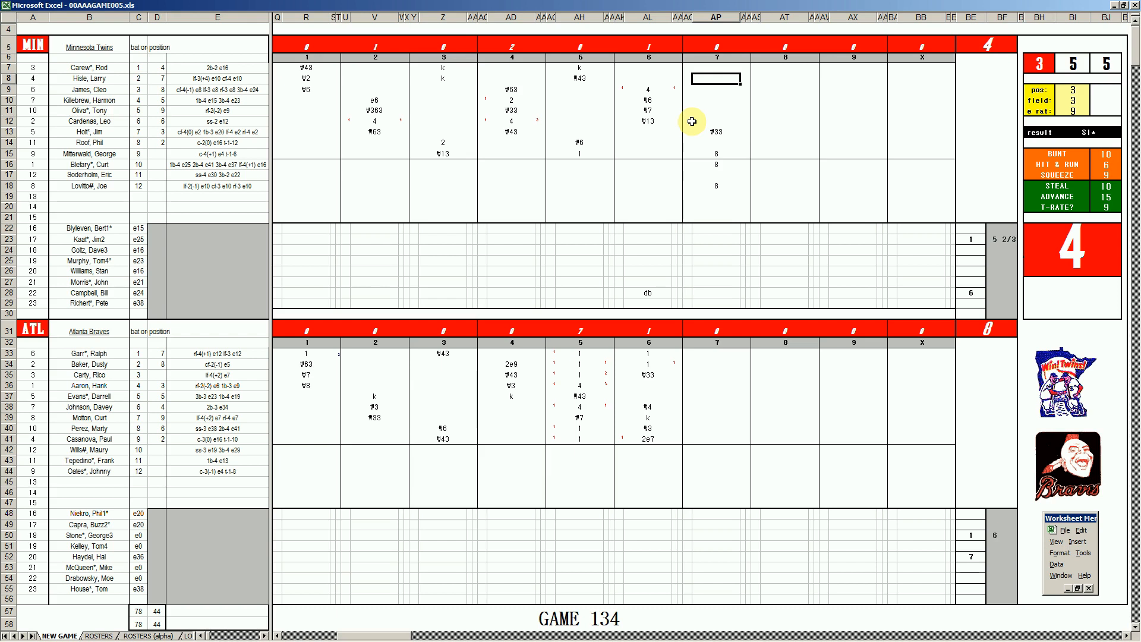
text(9)
key(Tab)
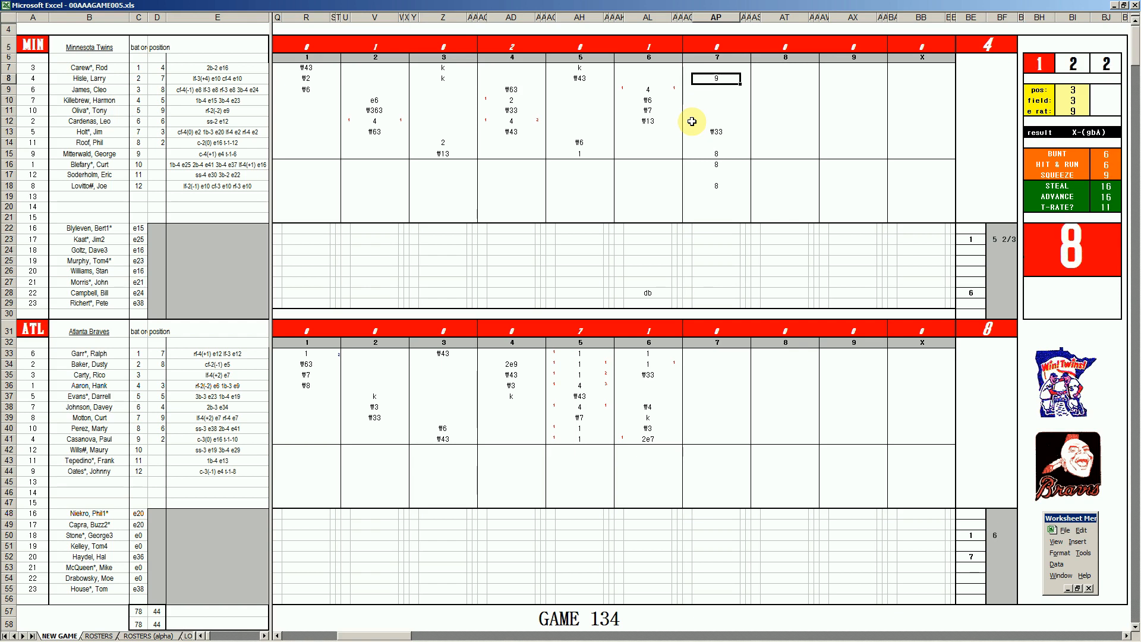
key(Return)
key(Return)
key(Return)
key(Return)
key(Return)
key(Return)
key(Return)
key(Return)
key(Return)
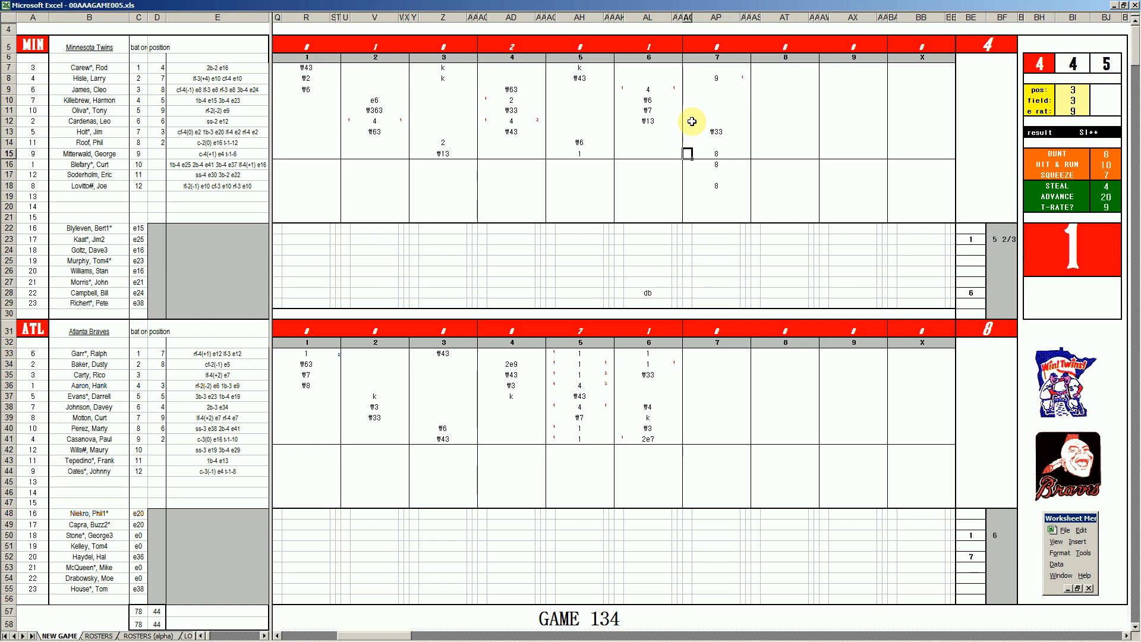
key(Return)
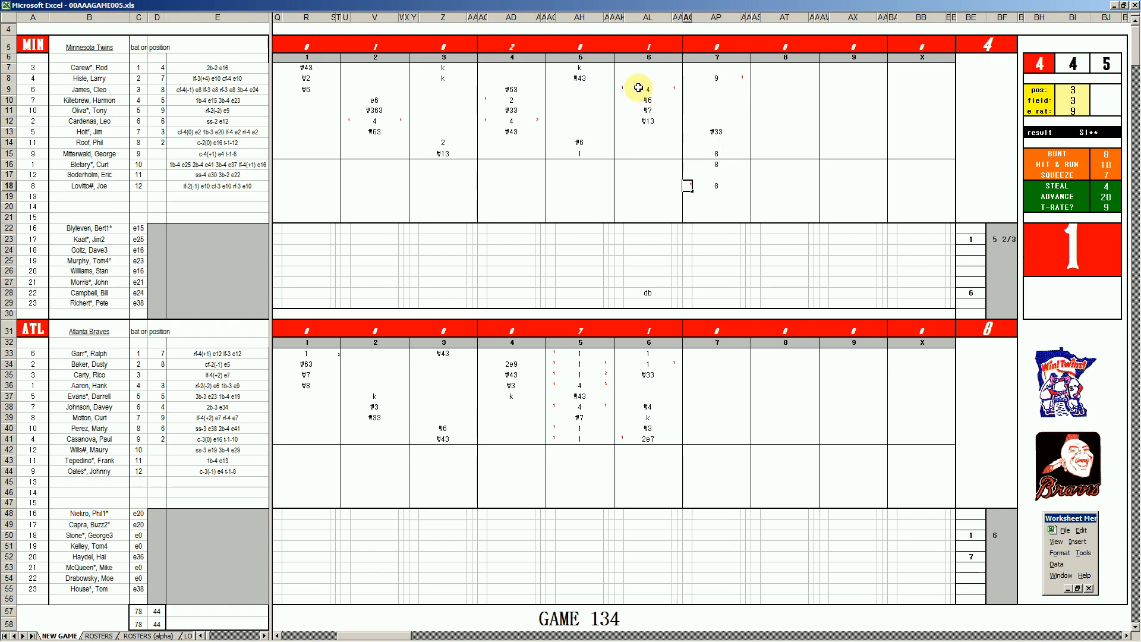
click(713, 90)
text(#43)
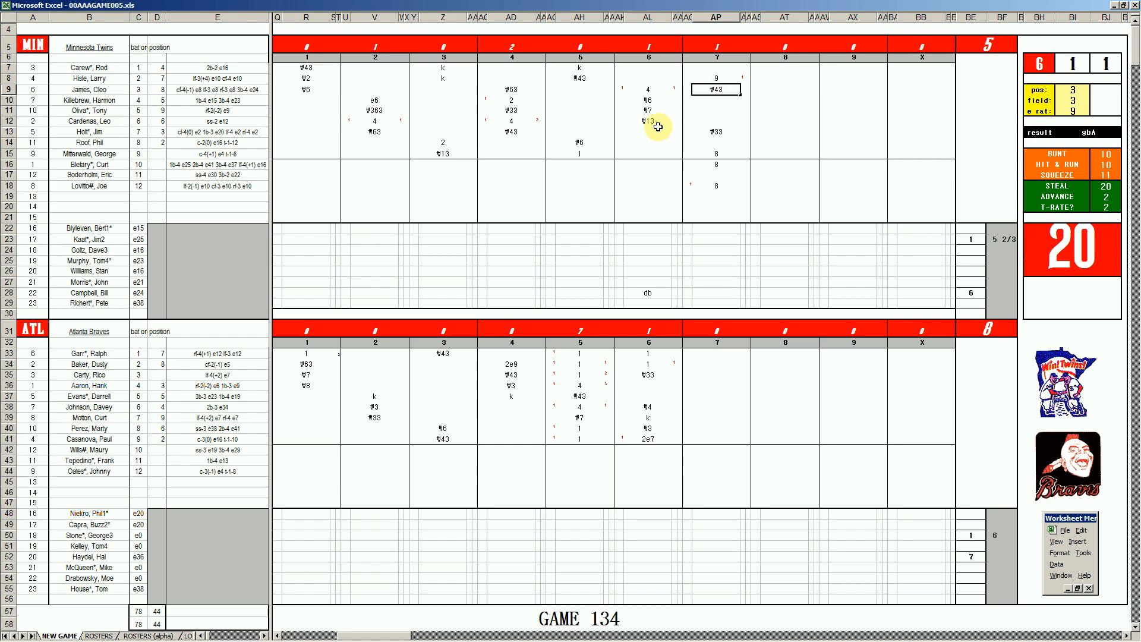
Switch to Spotify and look through the track list of the Little Feat album Sailin' Shoes.
mouse_move(745, 639)
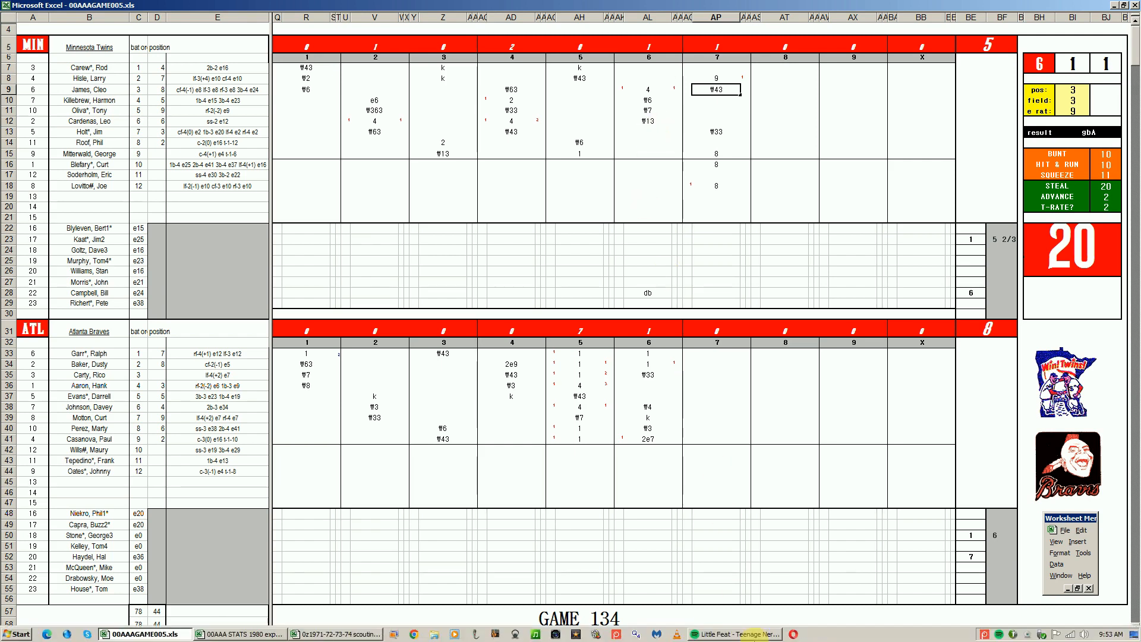
click(745, 636)
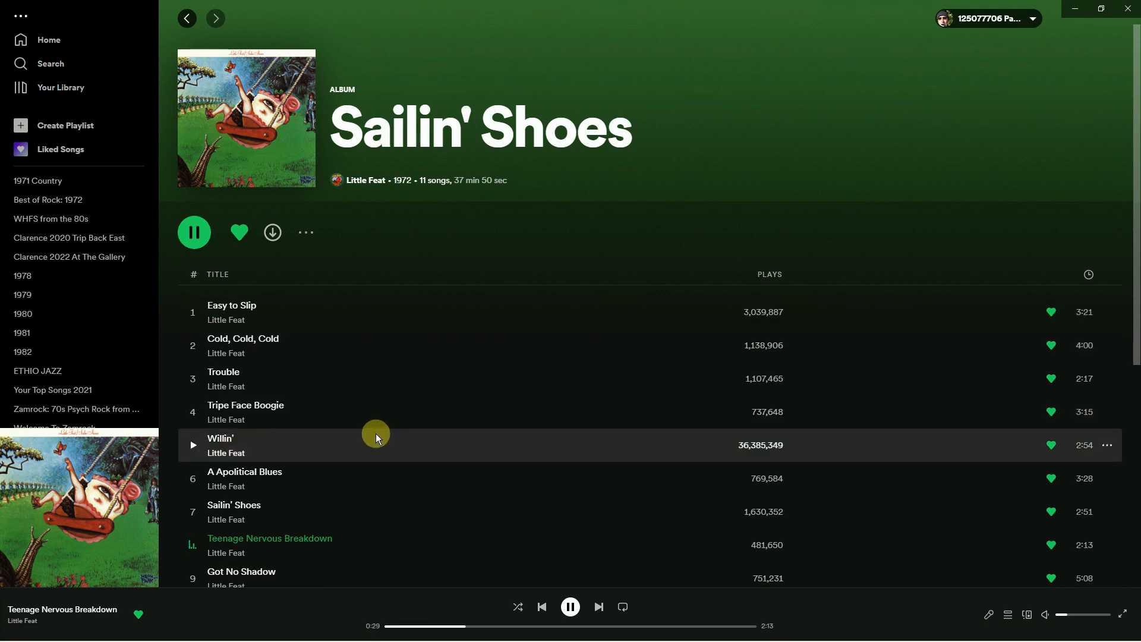
scroll(377, 437, down, 2)
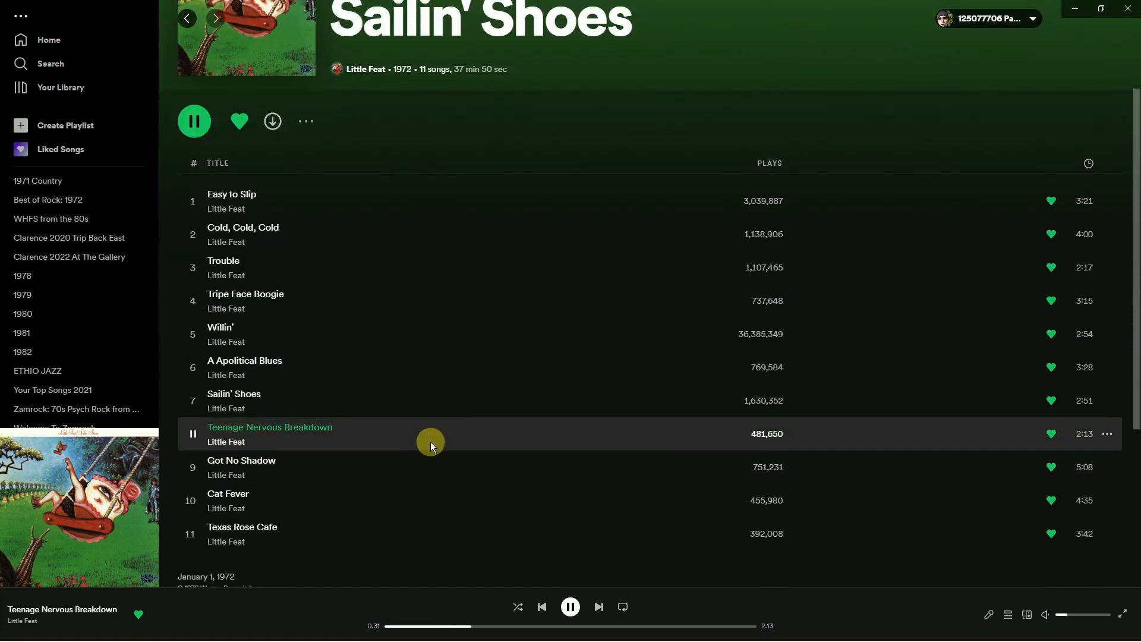
Switch from Spotify back to the Excel scorecard and record #43 for Minnesota's row 9 batter in inning 7.
scroll(432, 438, up, 2)
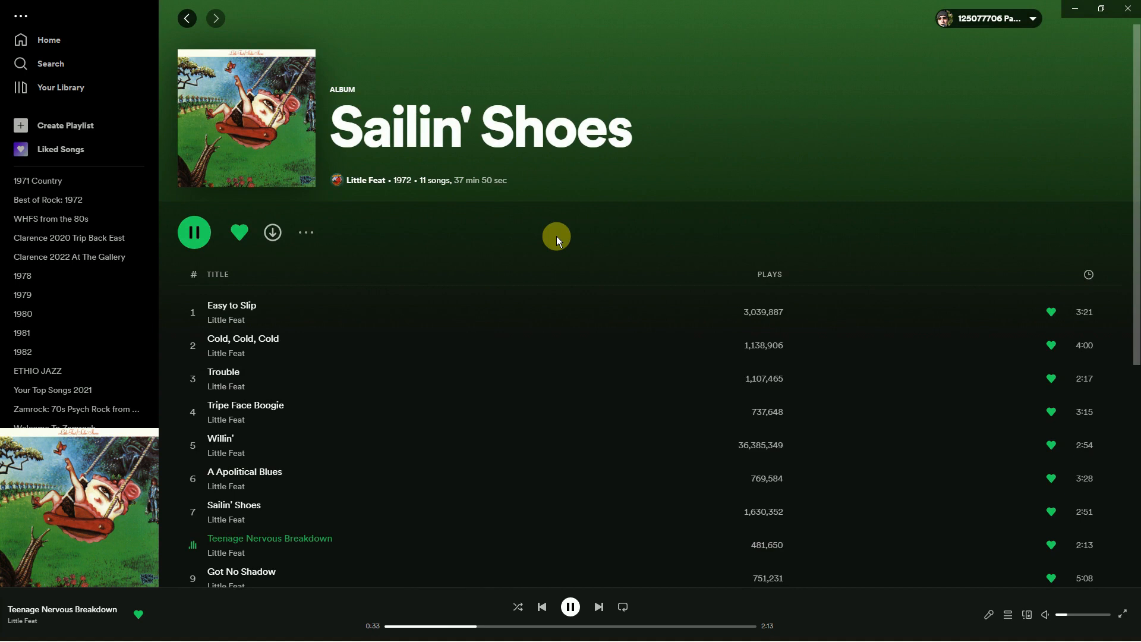
mouse_move(297, 637)
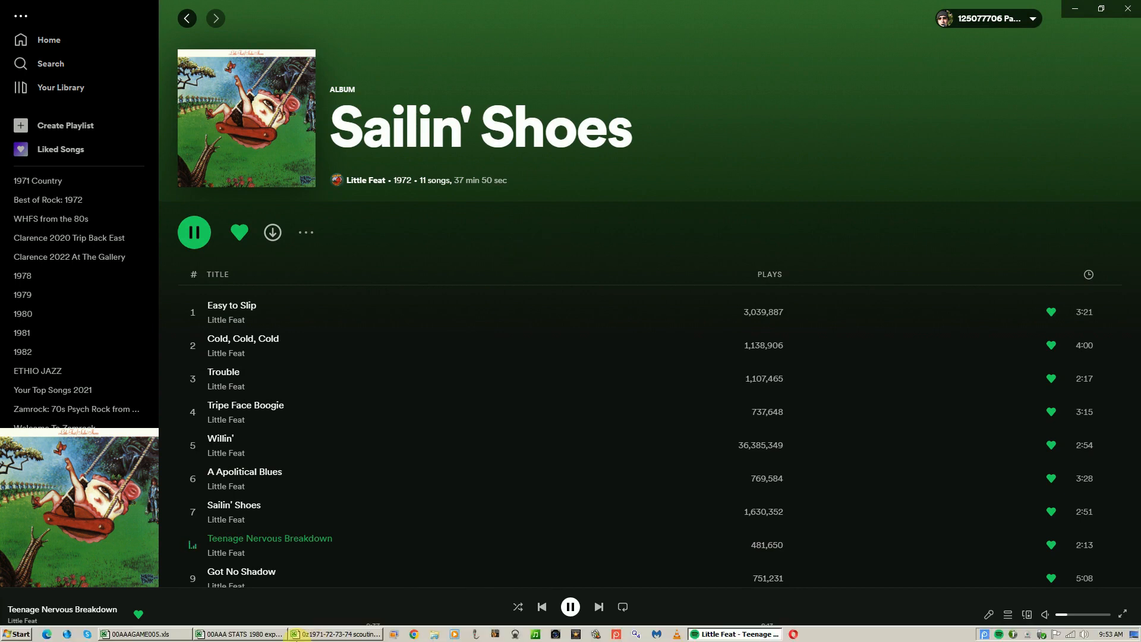
click(149, 634)
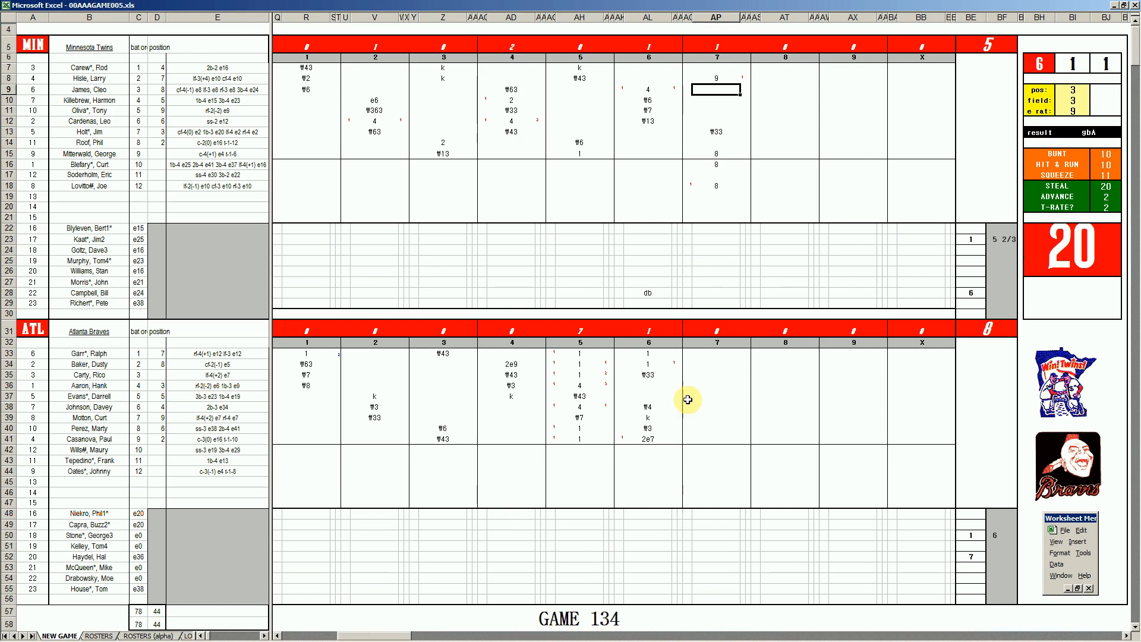
text(#43)
Record Atlanta's inning 7 results: k in row 36 and #7 in rows 37 and 38.
click(704, 382)
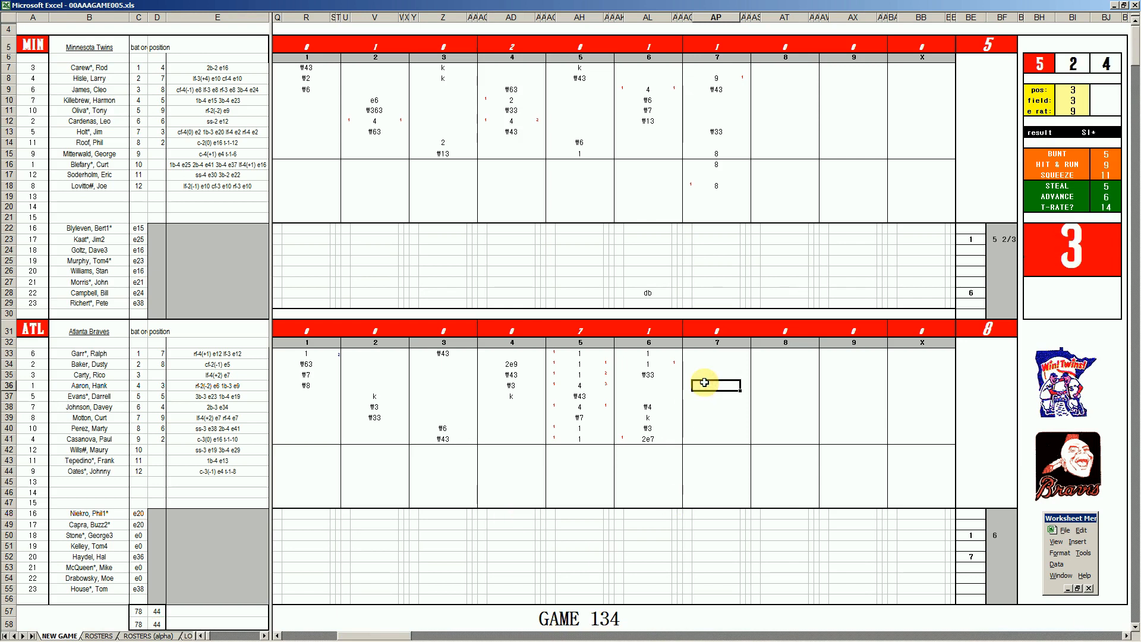
text(k)
key(Return)
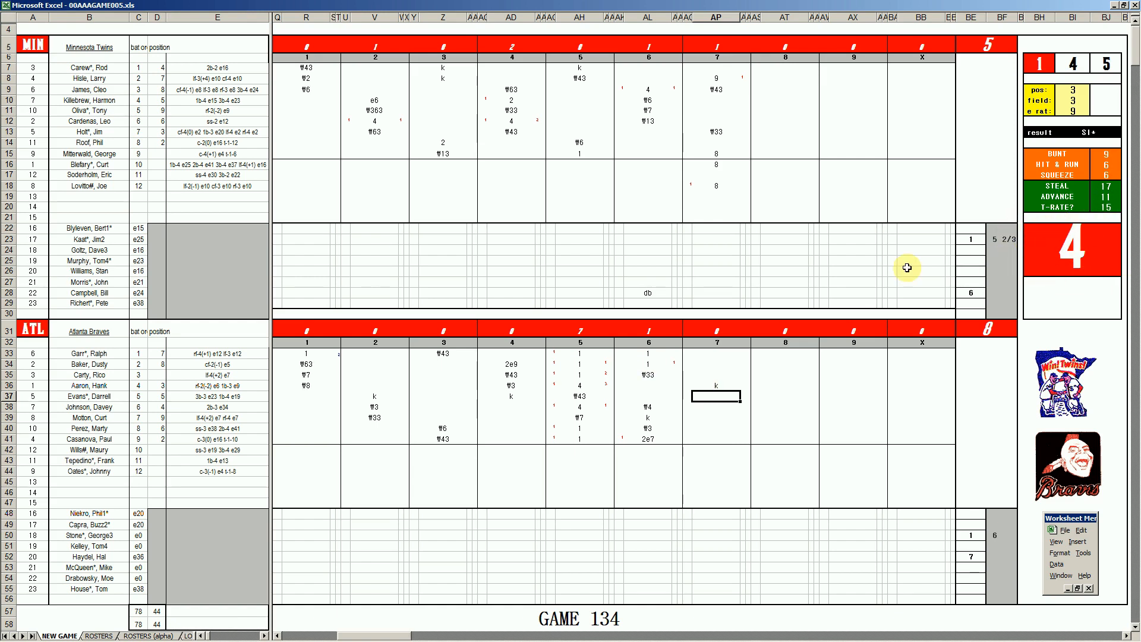
text(\7)
key(Return)
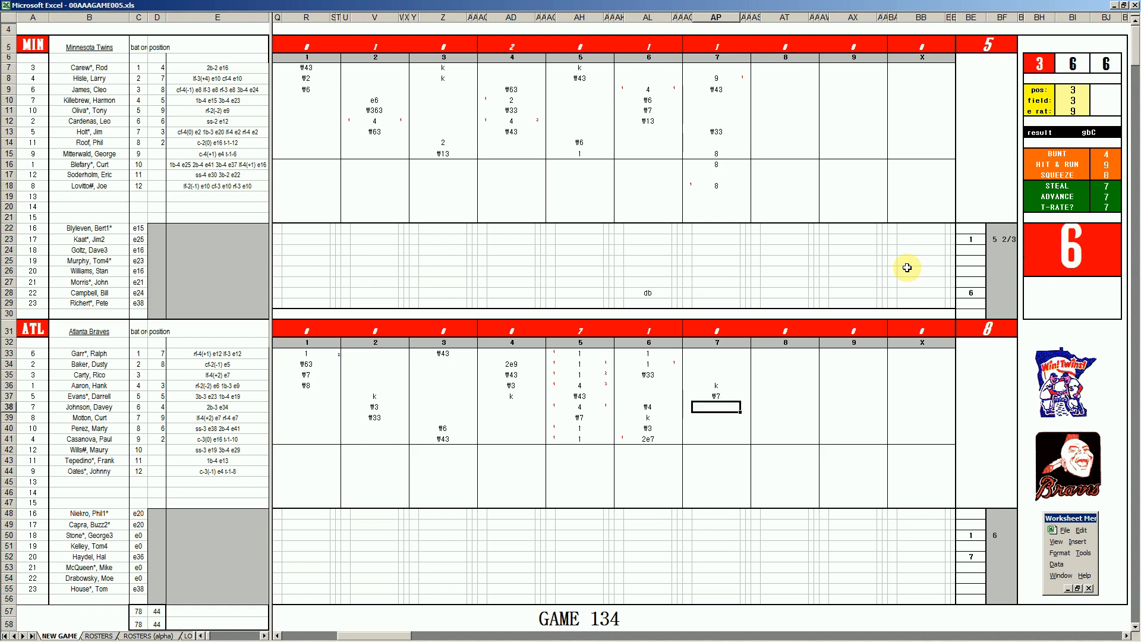
text(\7)
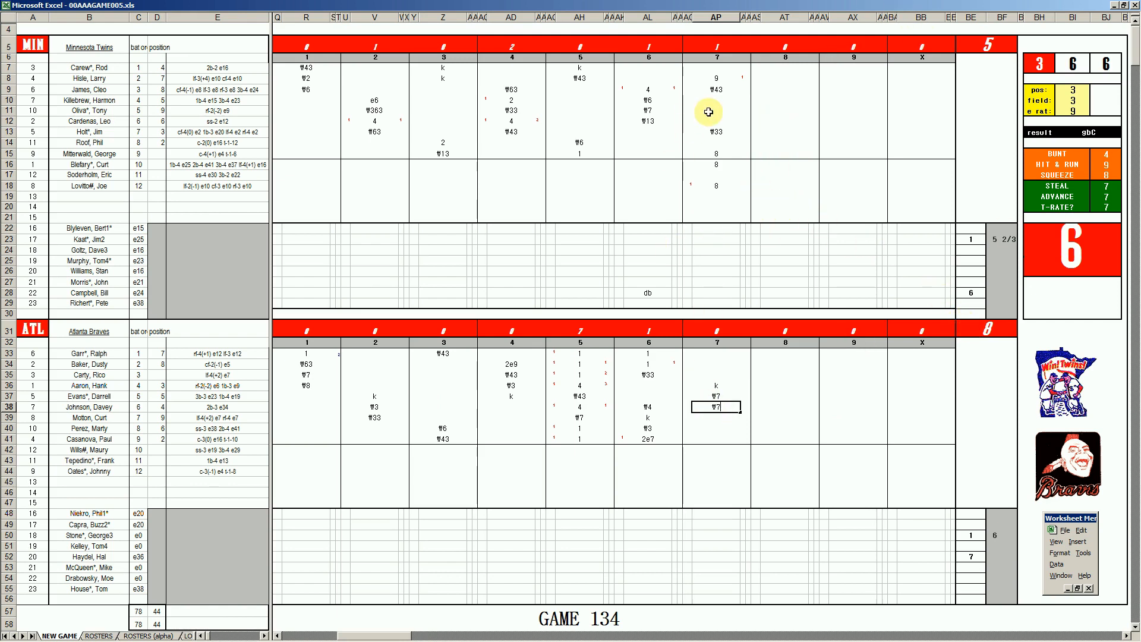
Record 8 for Minnesota's row 10 batter in inning 8.
click(773, 99)
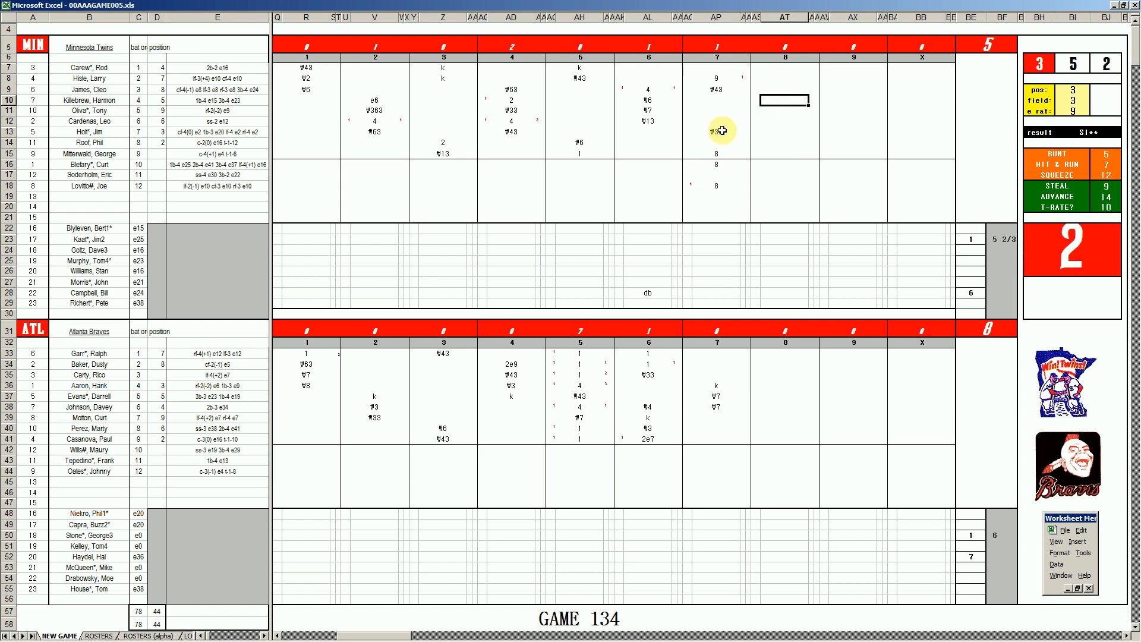
text(8)
key(Return)
Enter 1 inning pitched for Atlanta's row 52 pitcher, and bring in the row 53 pitcher with entry inning 8 and "to" in the inning 8 column.
click(1002, 558)
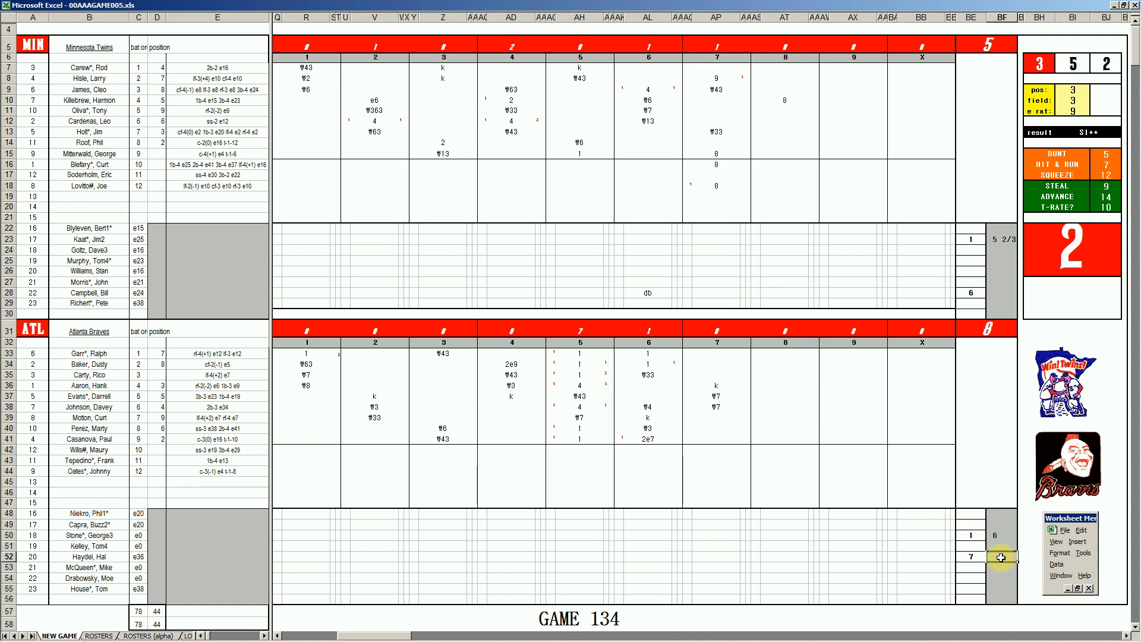
key(F9)
text(1)
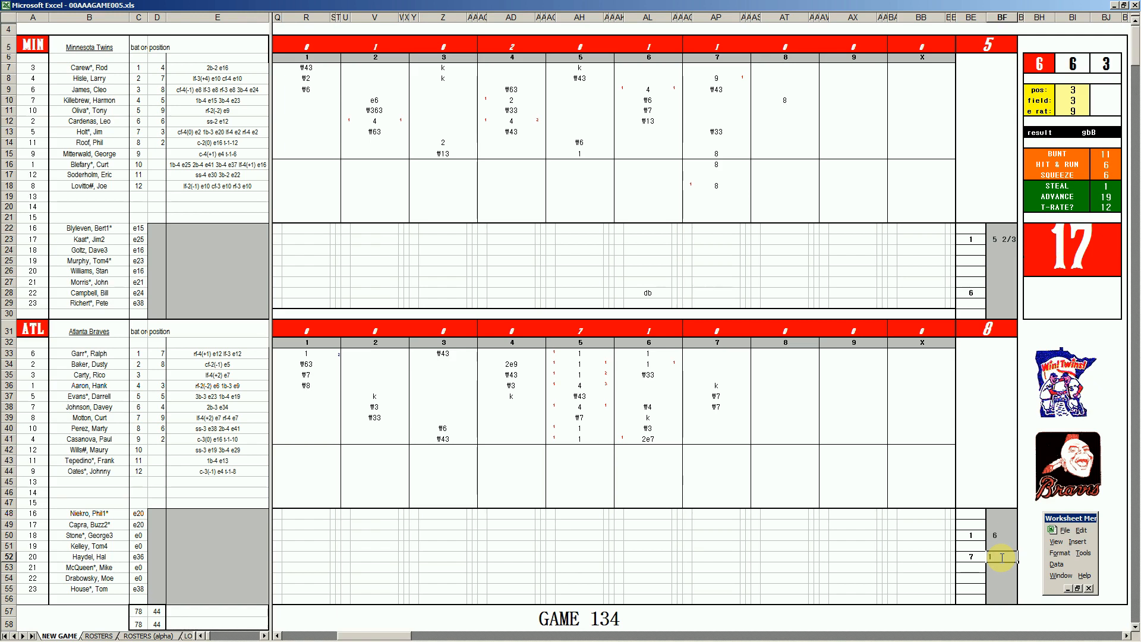
key(Return)
text(8)
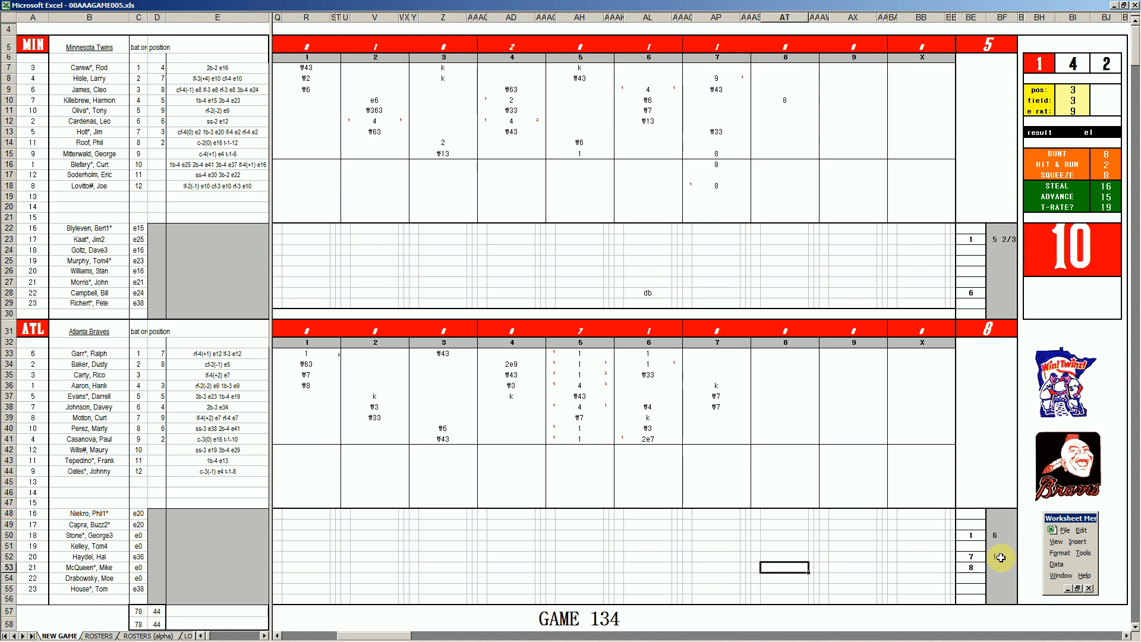
text(to)
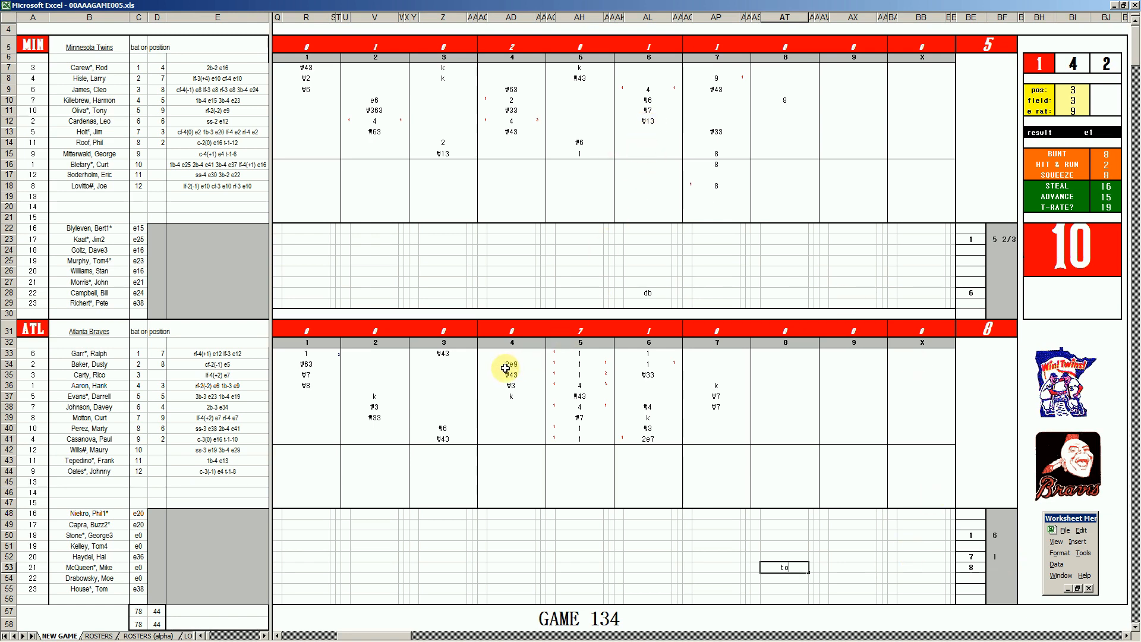
Record #9, 8 and k for Minnesota's batters in rows 11, 12 and 13 in inning 8.
click(786, 111)
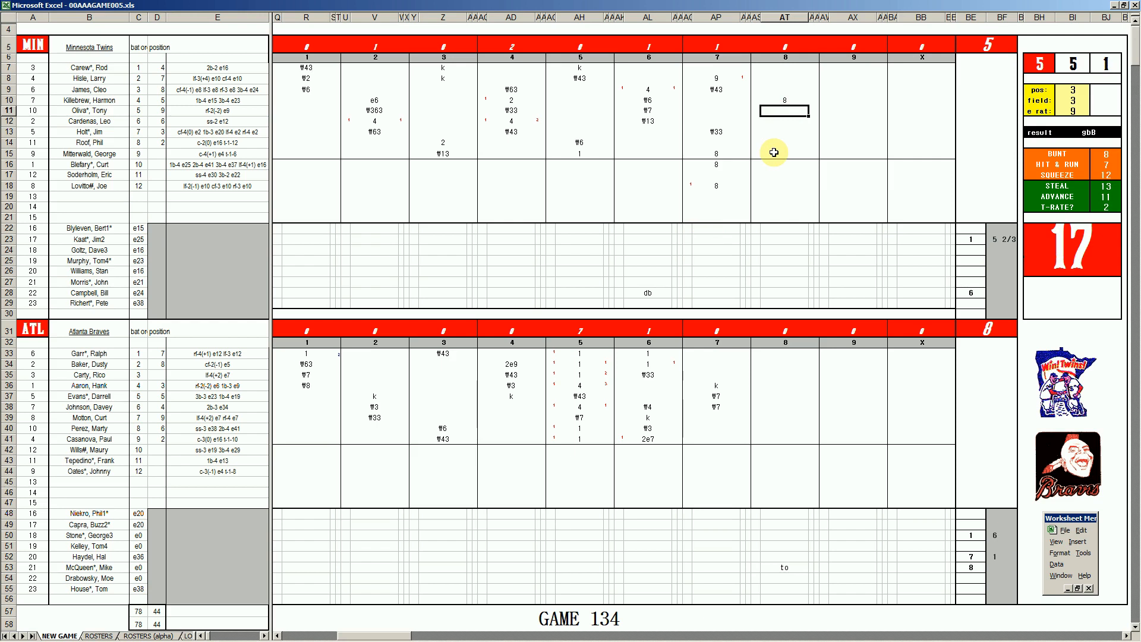
text(#9)
key(Return)
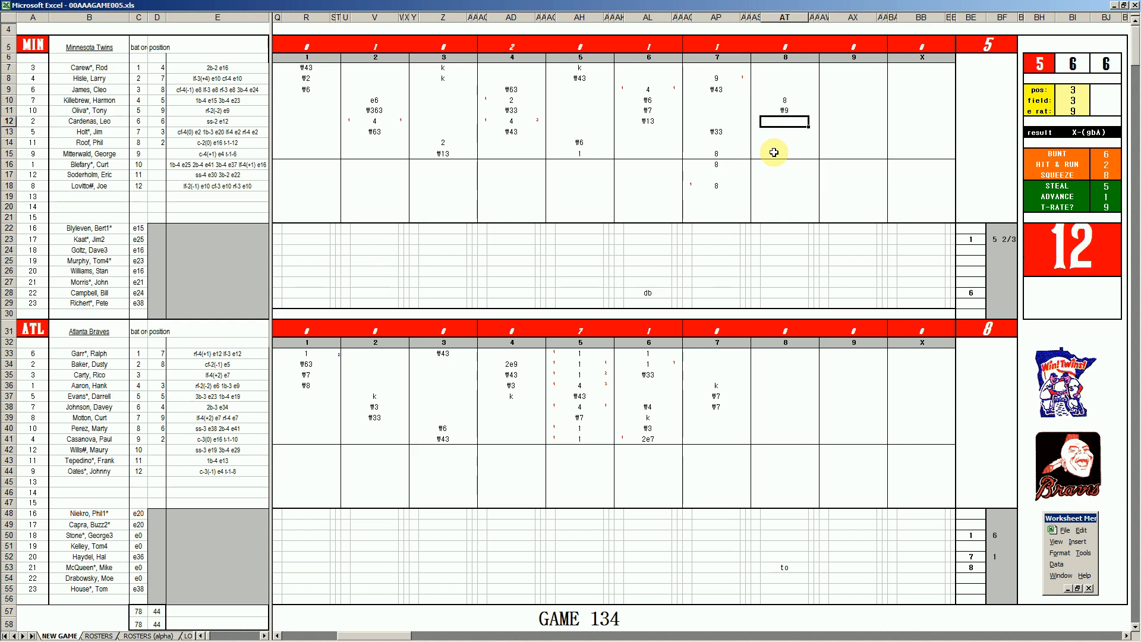
text(8)
key(Return)
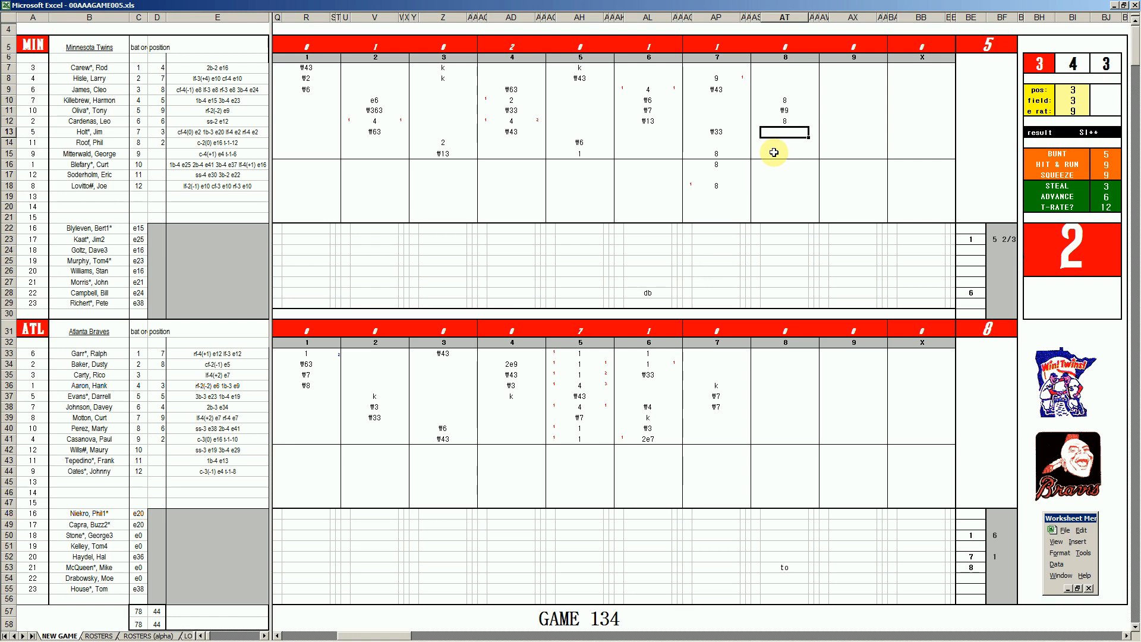
text(k)
Set pos to 6 in the fielding result lookup and record #63 for Minnesota's row 18 batter in inning 8.
click(781, 185)
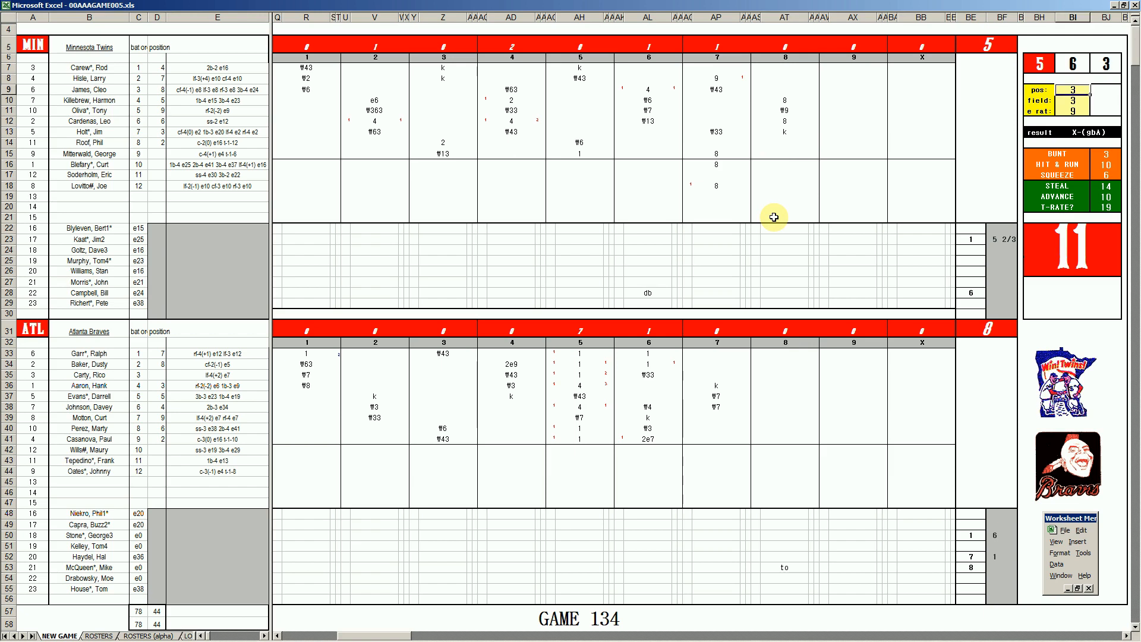
text(6)
key(Return)
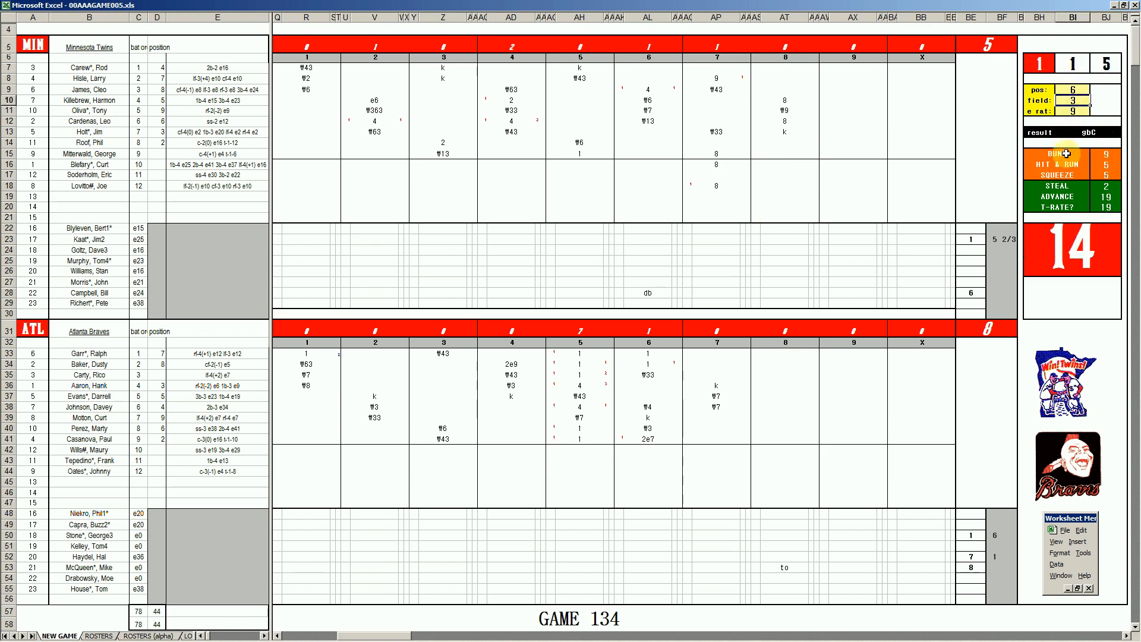
click(781, 186)
text(#)
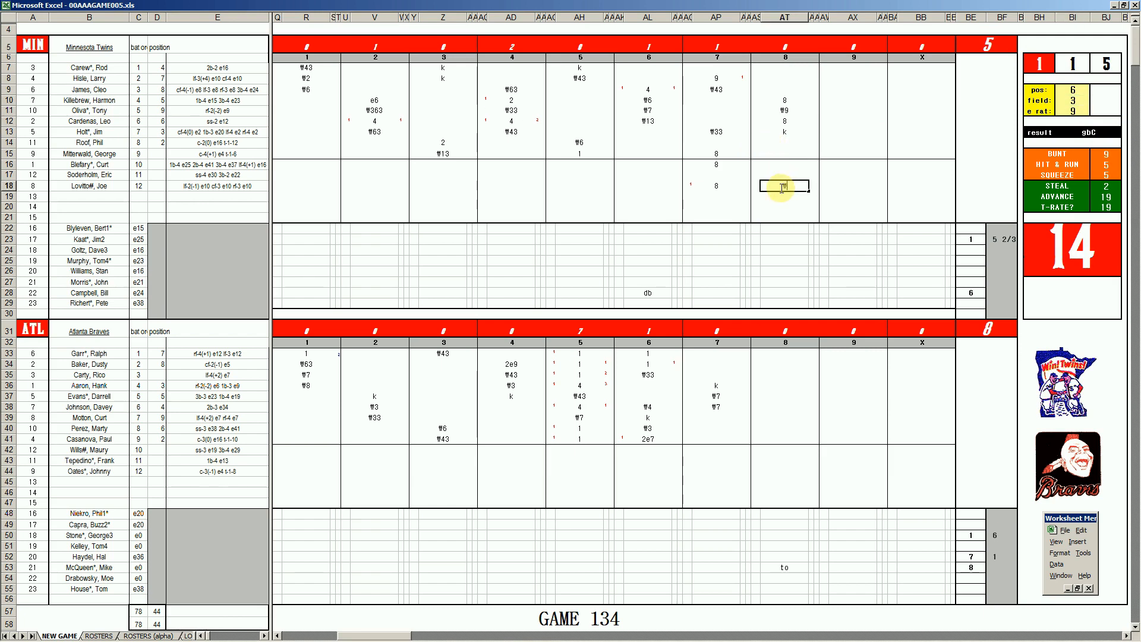
text(63)
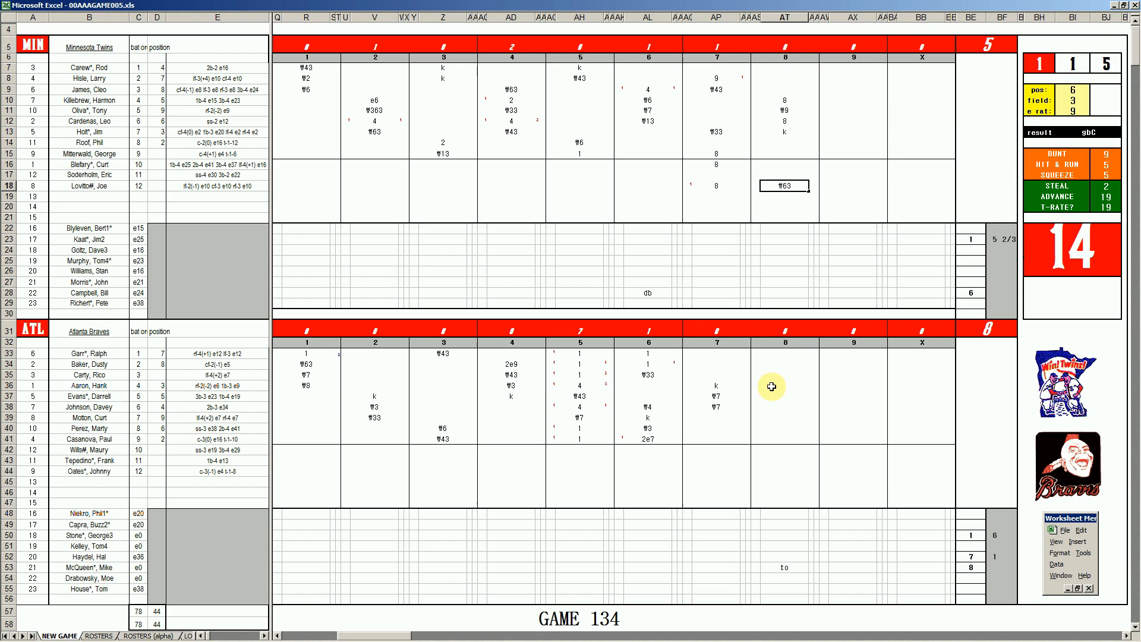
Record Atlanta's inning 8 results: #6 in row 43, #7 in row 40 and #13 in row 41.
click(778, 460)
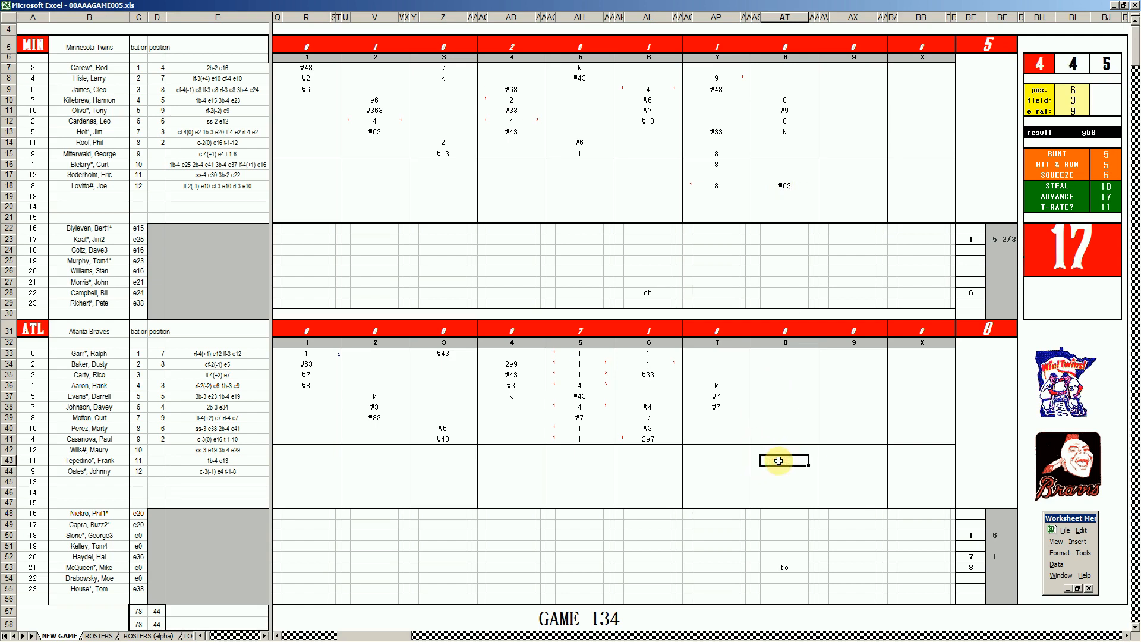
text(#6)
key(Return)
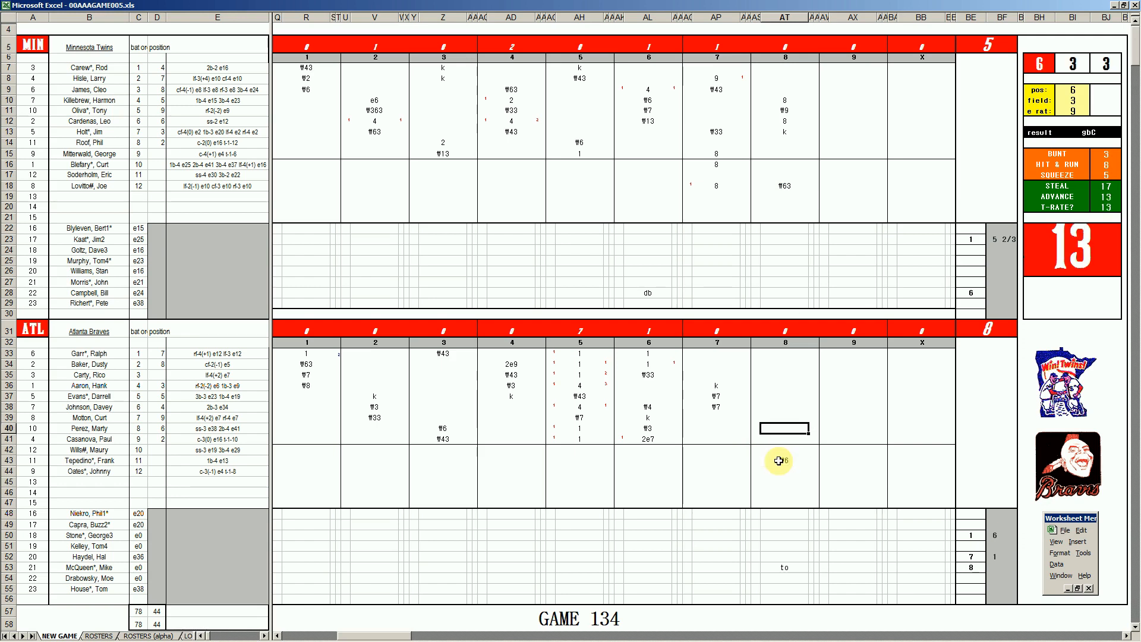
text(#7)
key(Return)
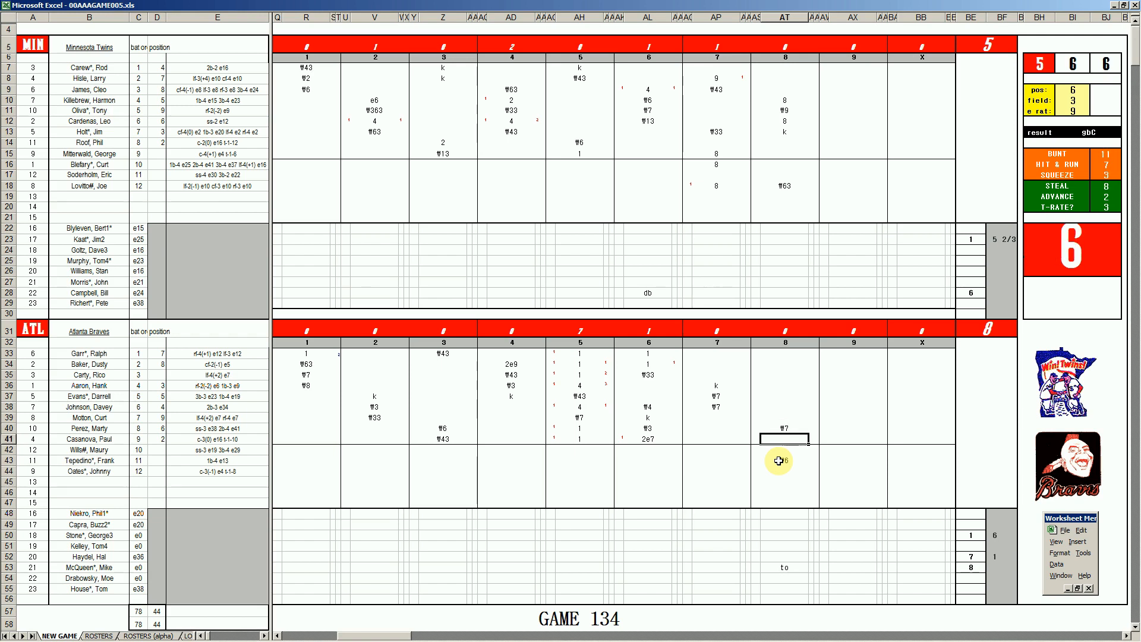
text(#13)
Enter 1 inning pitched for Atlanta's row 53 pitcher and 9 as the entry inning of the row 54 pitcher.
click(999, 569)
text(1)
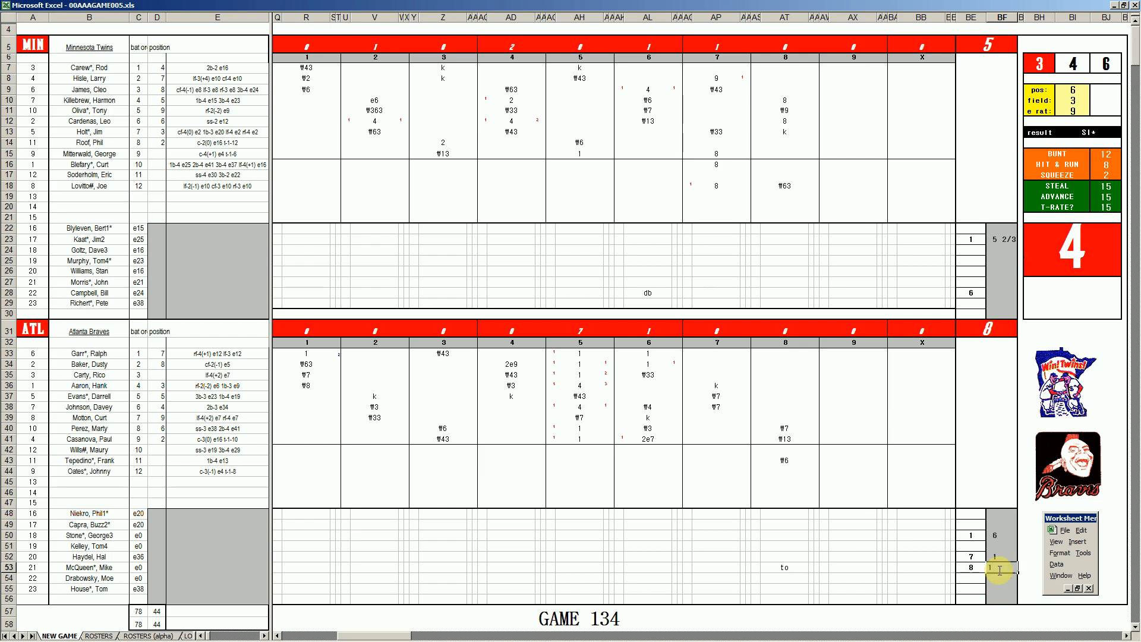
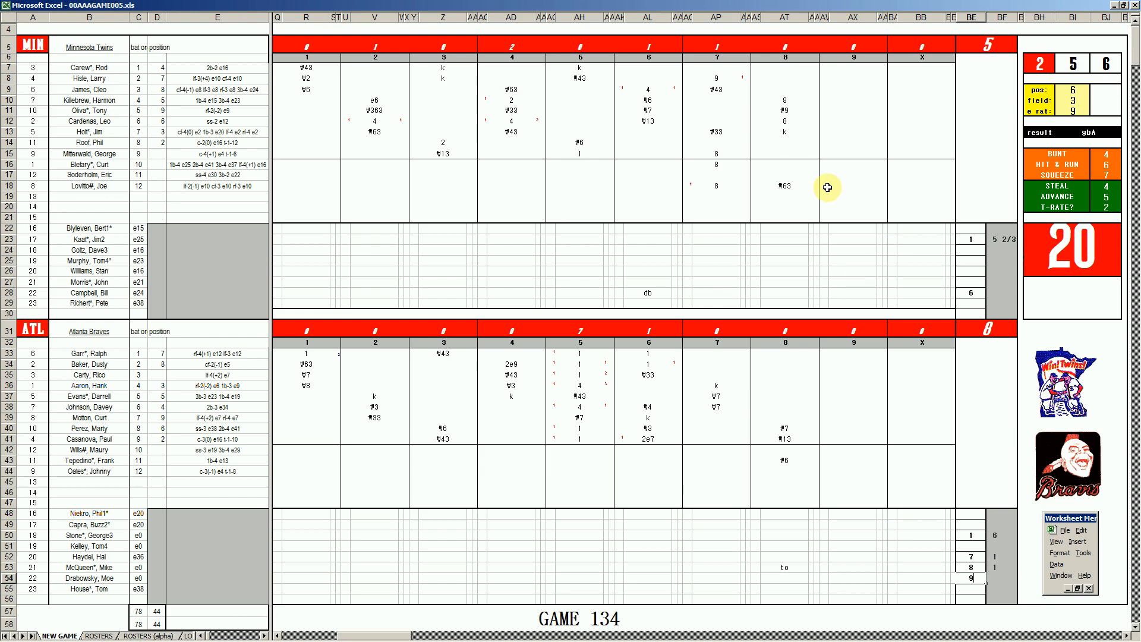
Record 1 and #54 for Minnesota's players in rows 15 and 16 in inning 9.
click(847, 155)
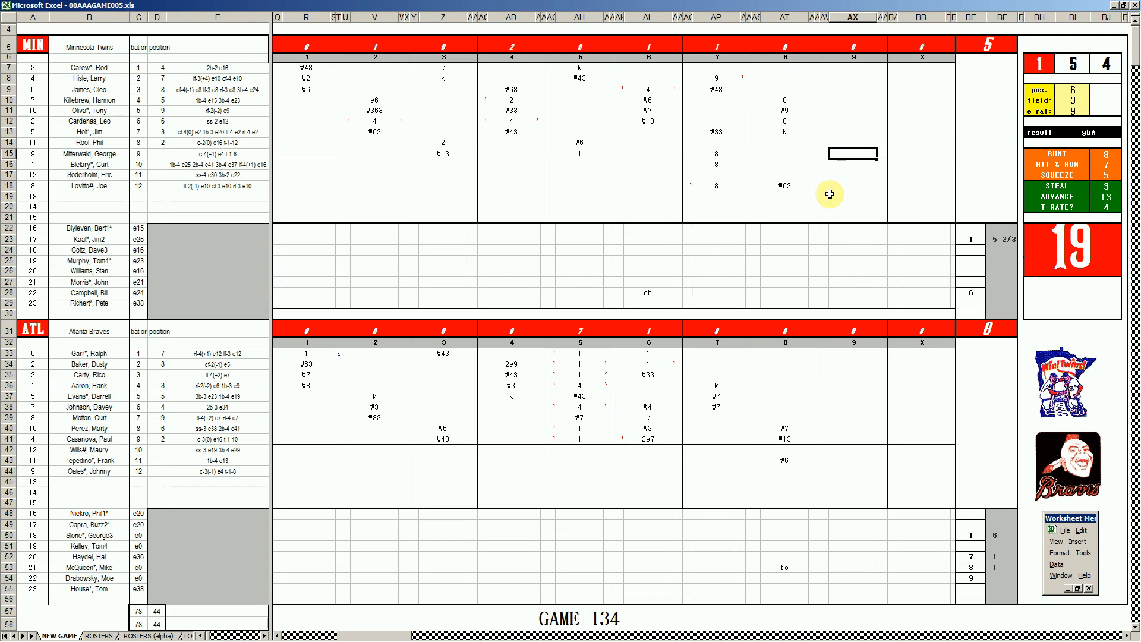
text(1)
key(Return)
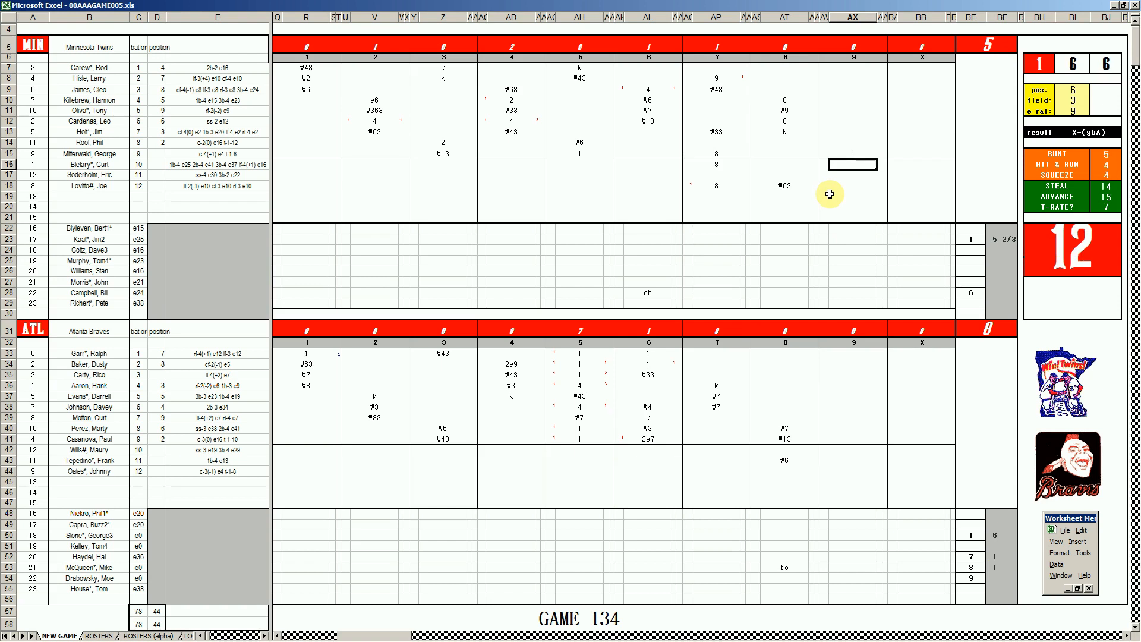
text(#54)
Set the fielding result lookup to pos 3, field 4 and e rat 13.
click(849, 79)
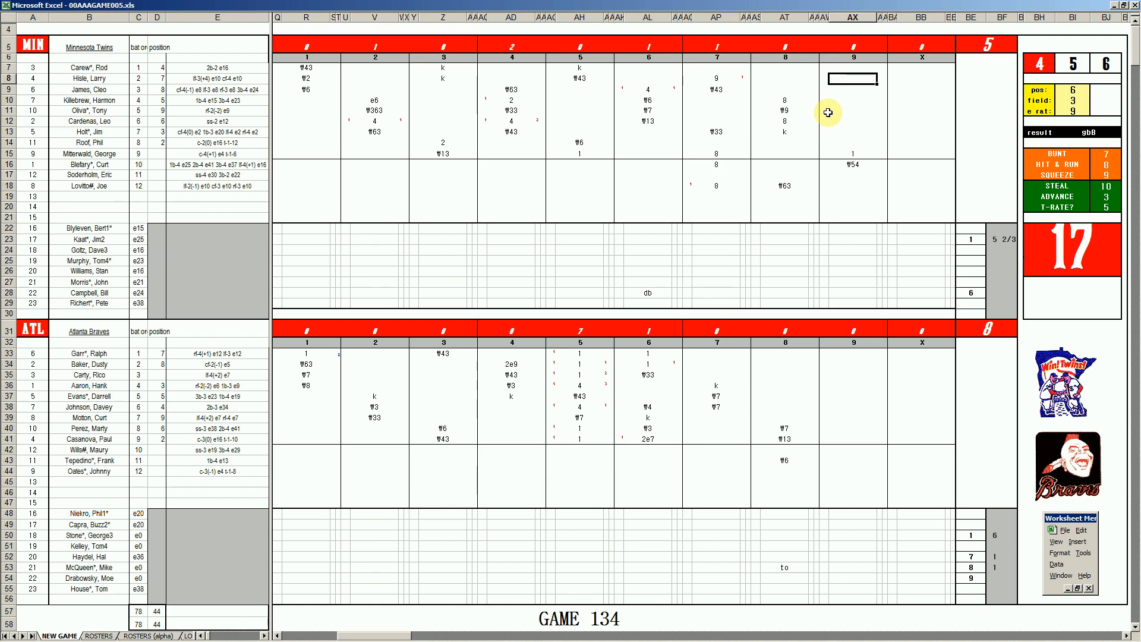
key(Tab)
text(3)
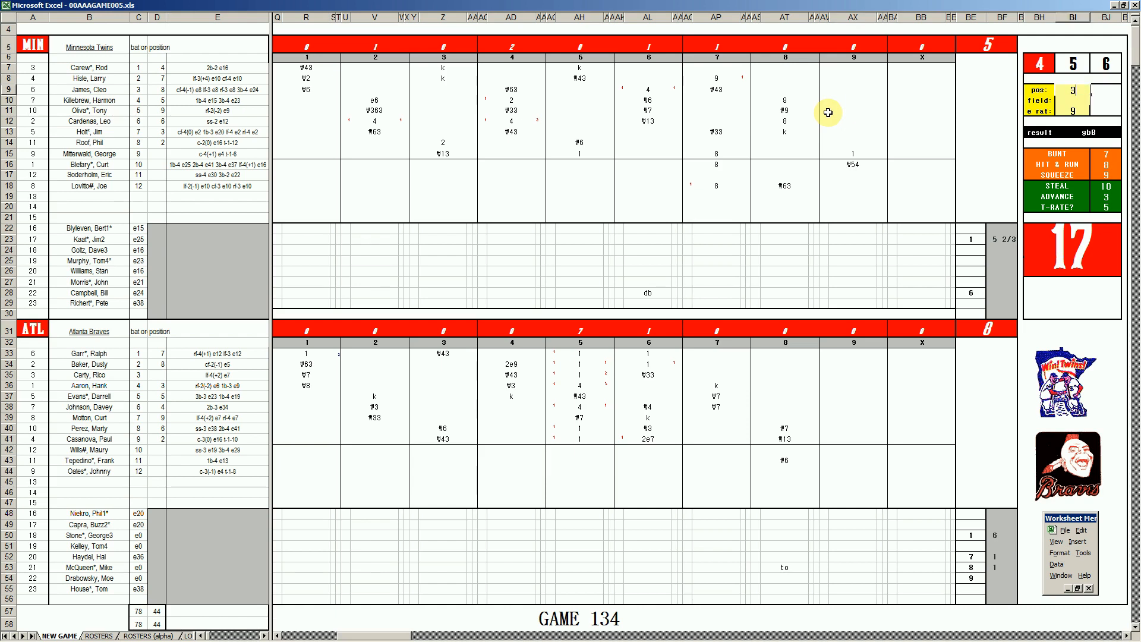
key(Return)
text(3)
text(4)
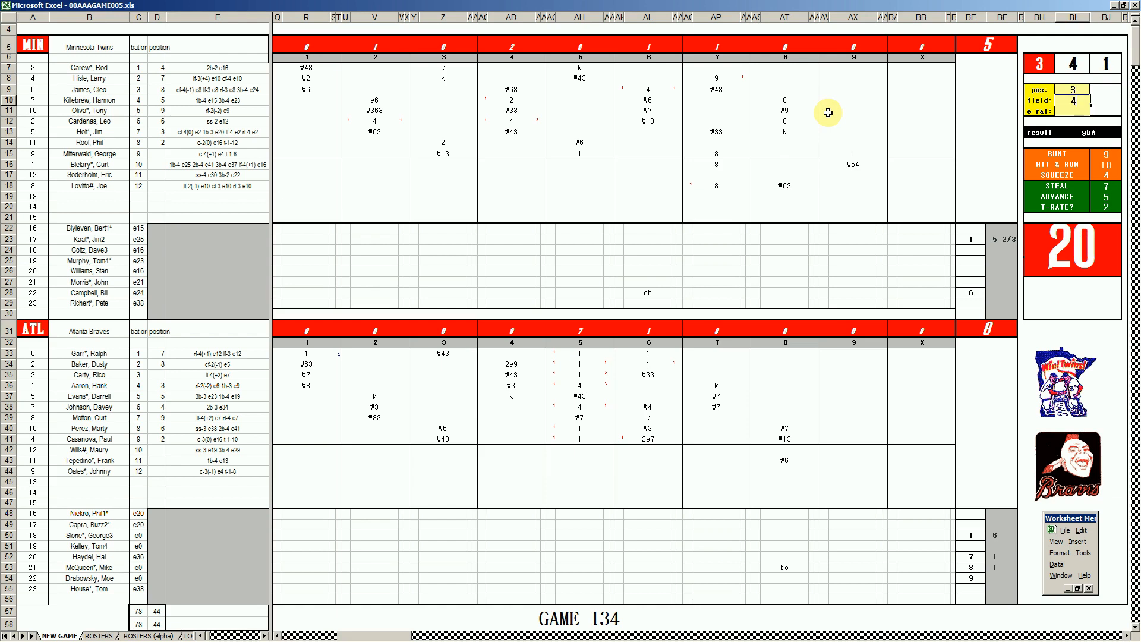
key(Return)
text(13)
key(Return)
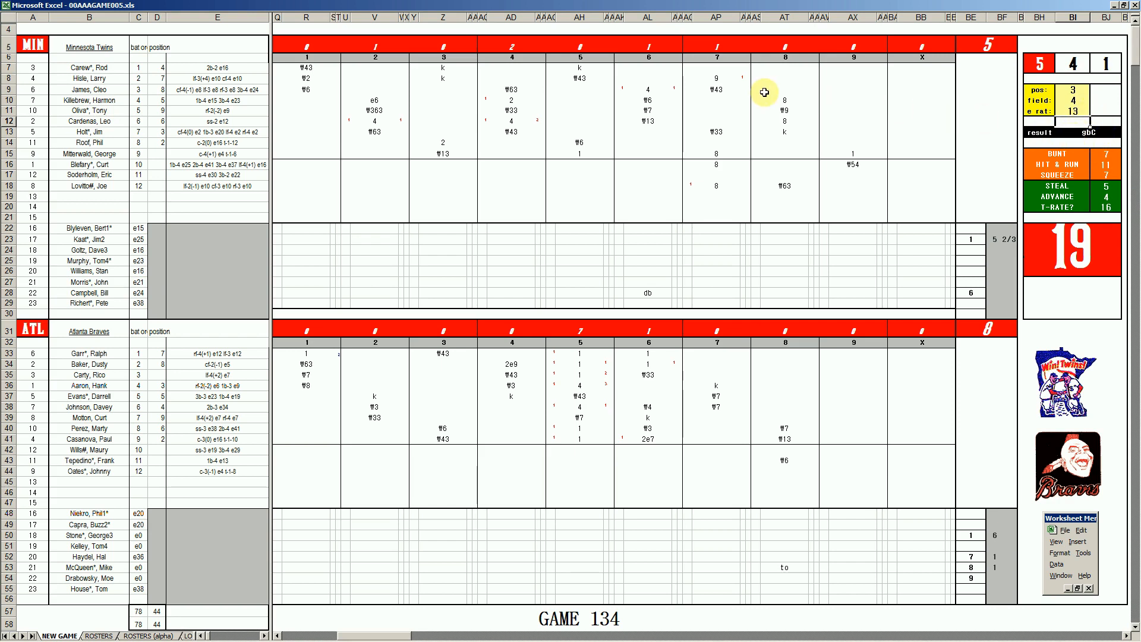
Record #33 and k for Minnesota's batters in rows 8 and 9 in inning 9.
click(848, 78)
text(#33)
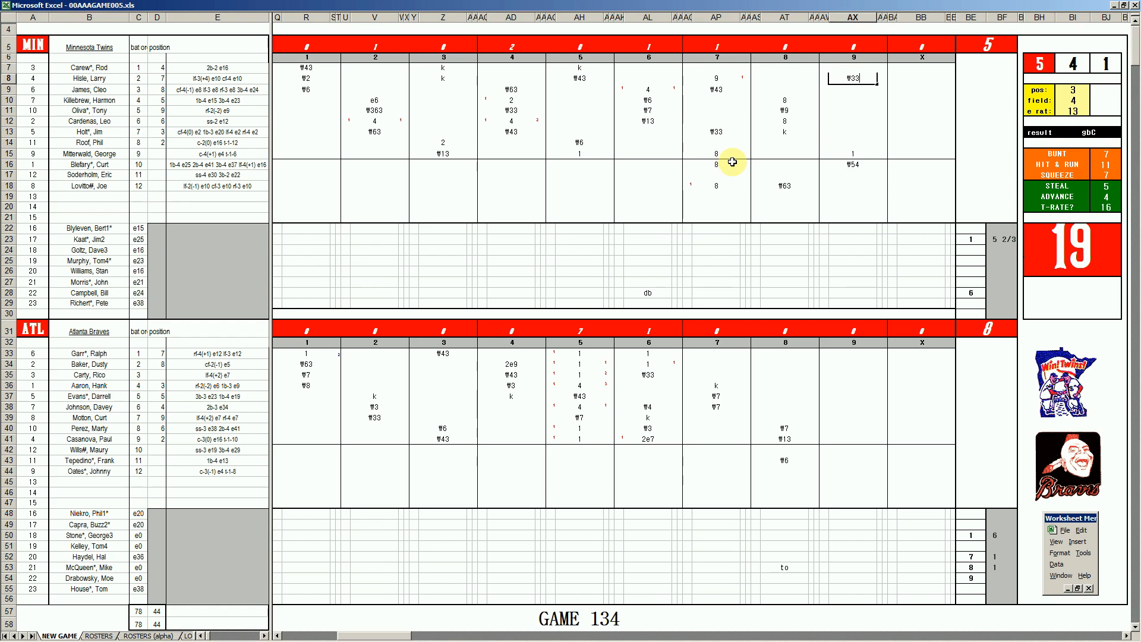
key(Return)
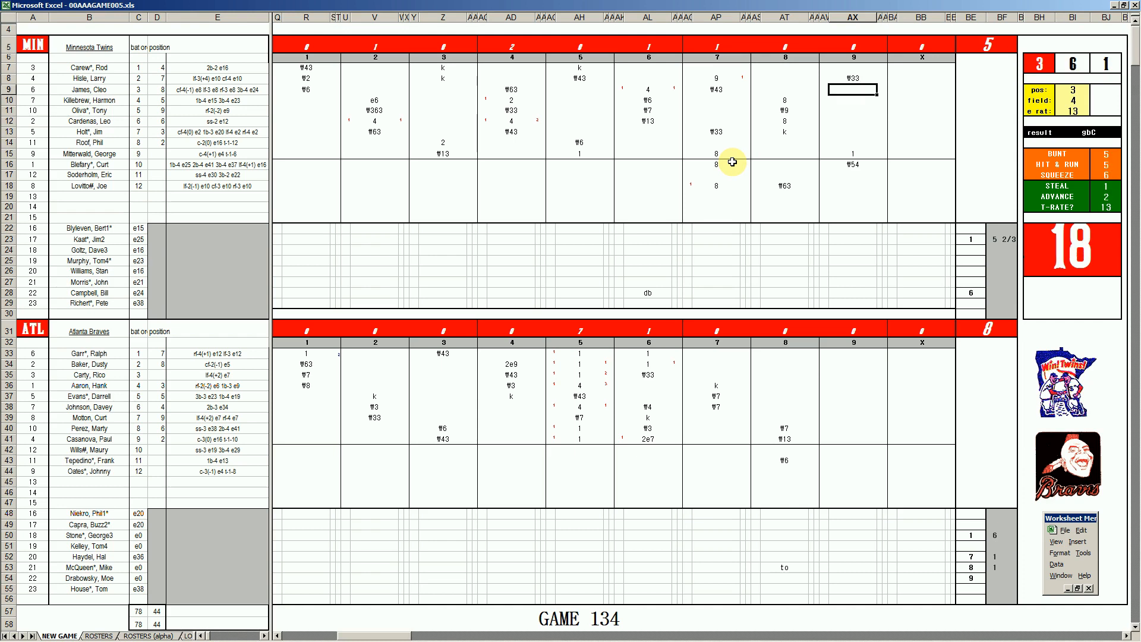
text(k)
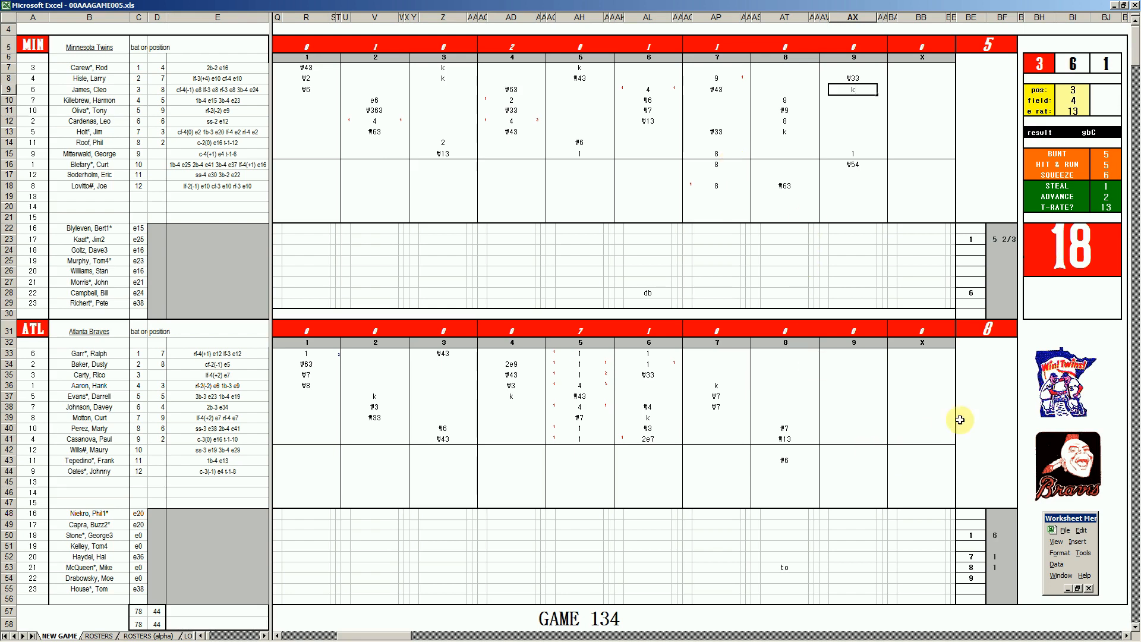
Enter innings pitched as +7/3 for Minnesota's row 28 pitcher and 1 for Atlanta's row 54 pitcher.
click(1001, 294)
text(+7/3)
key(Return)
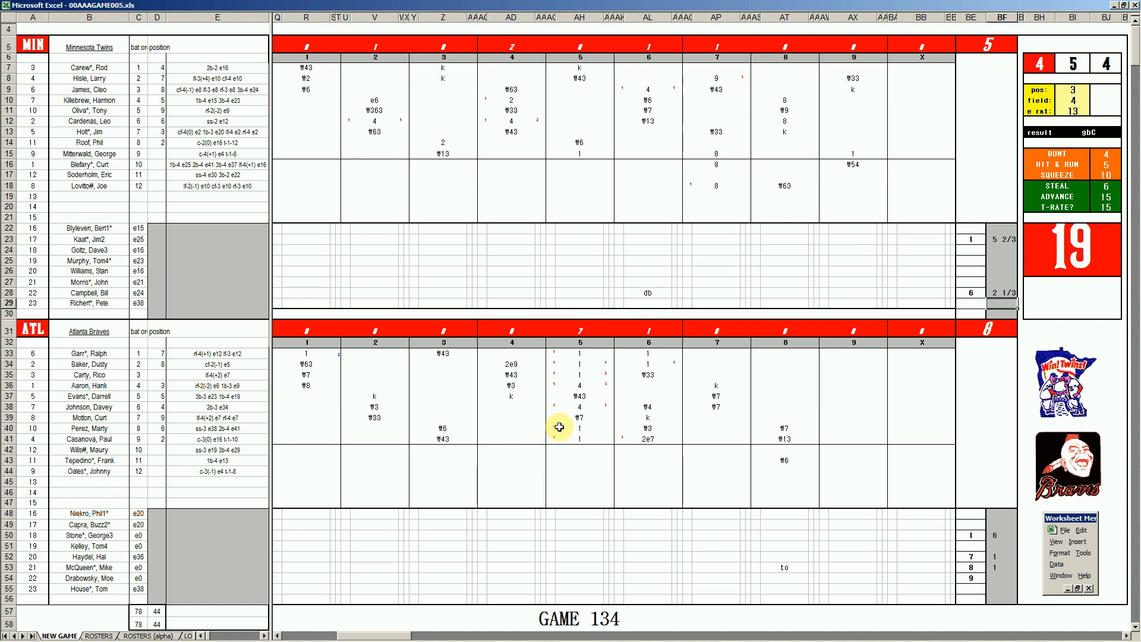
click(997, 576)
text(1)
key(Return)
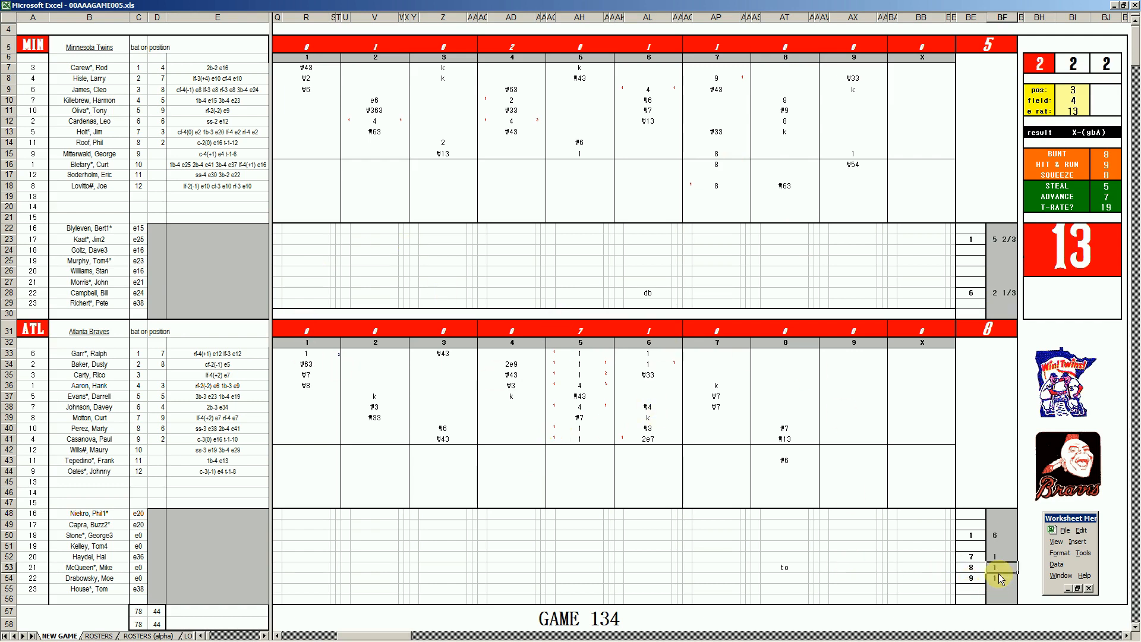
Switch to the Book5 workbook and record 1 save, 1 hit and 1 strikeout for Atlanta's row 54 pitcher.
click(228, 536)
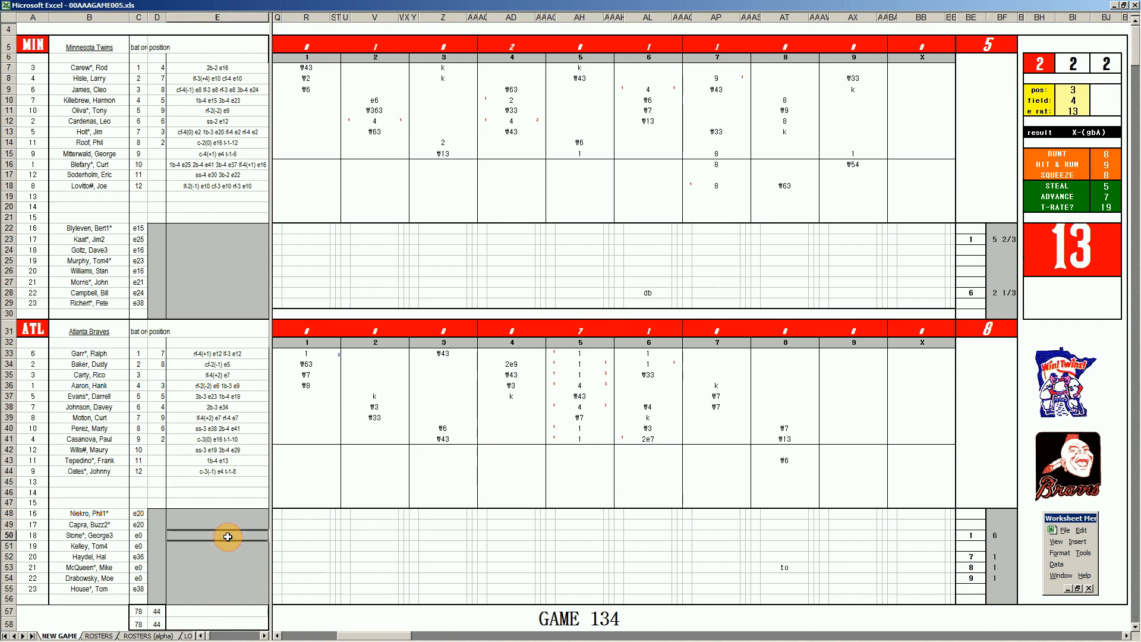
click(227, 537)
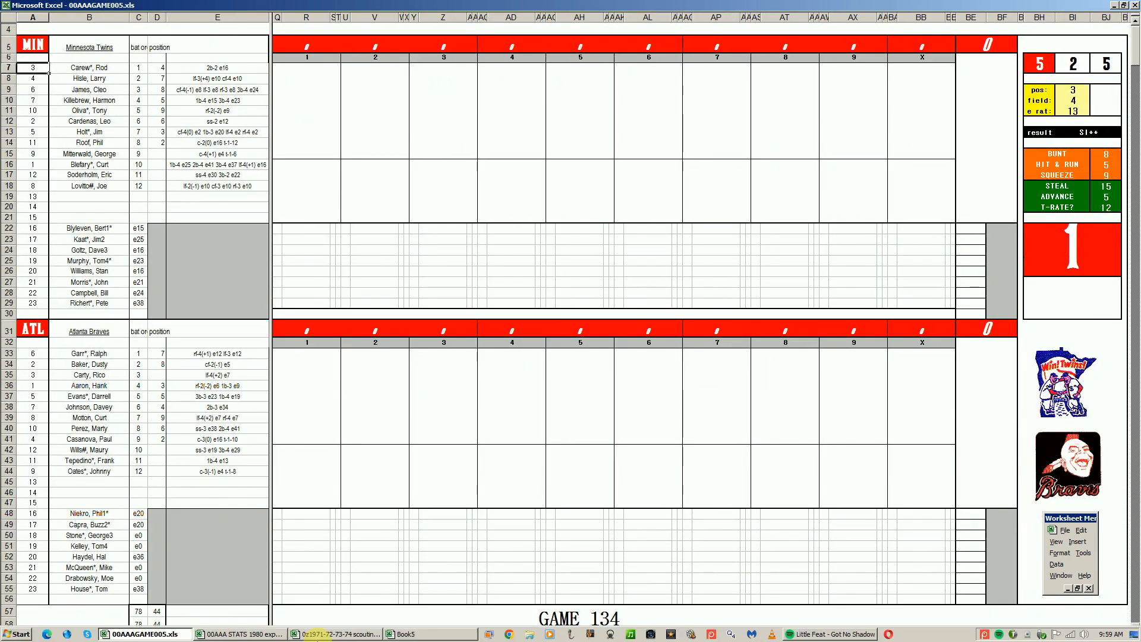
click(458, 634)
click(214, 449)
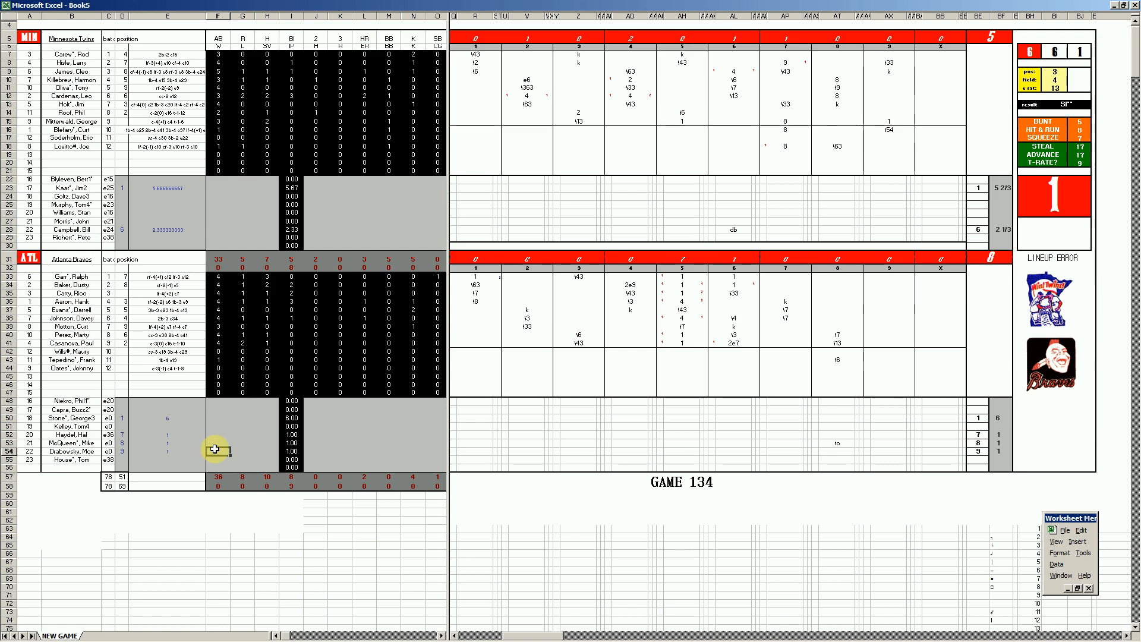
key(Right)
key(Right)
text(1)
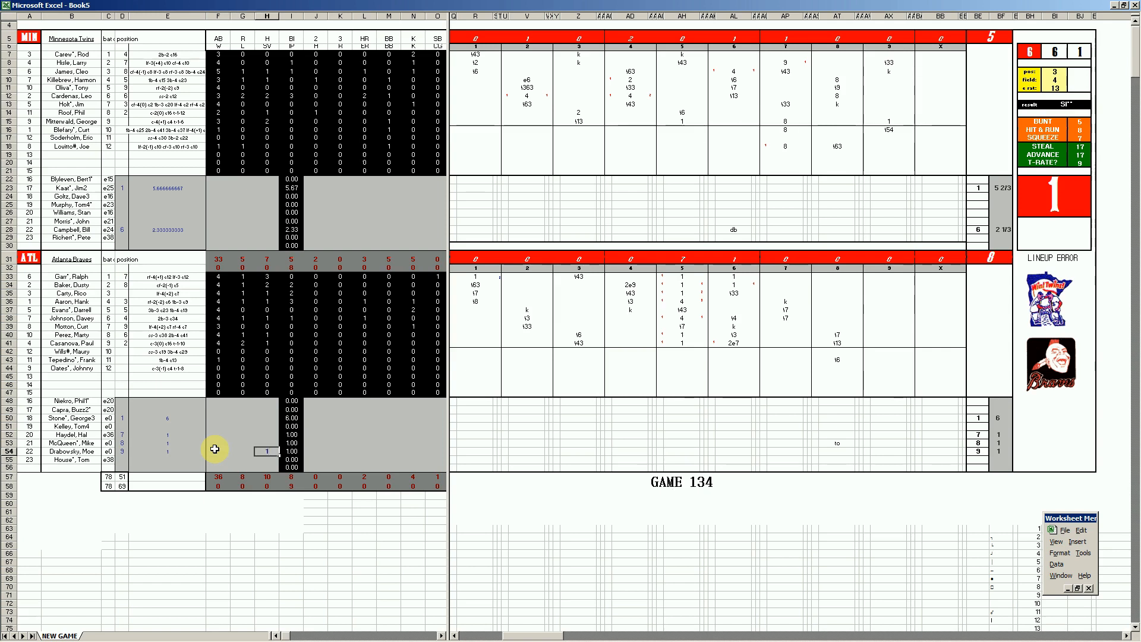
key(Right)
key(Right)
text(1)
key(Right)
key(Right)
key(Right)
key(Right)
text(1)
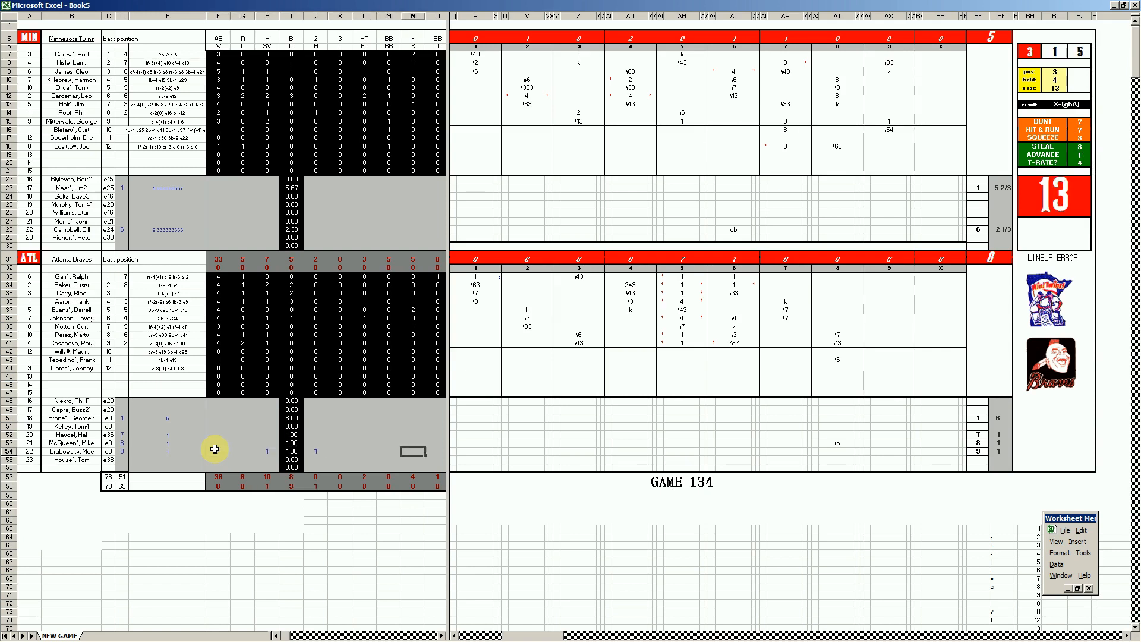
Record 1 walk and 1 strikeout for Atlanta's row 53 pitcher.
key(Left)
key(Left)
key(Left)
key(Left)
key(Left)
key(Up)
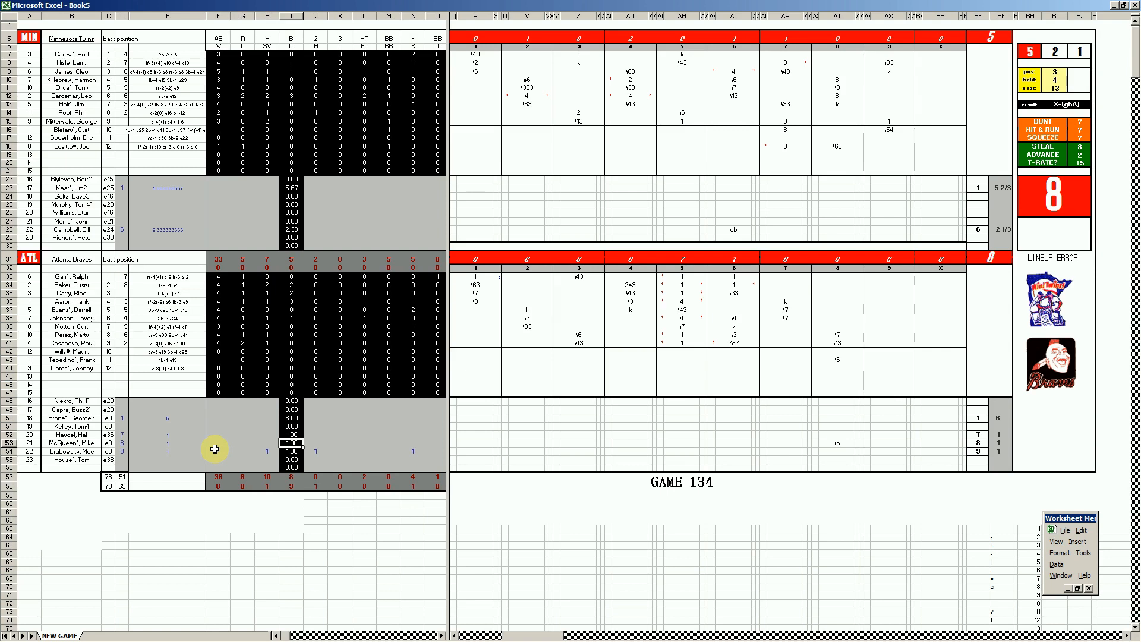
key(Right)
key(Right)
key(Right)
key(Right)
text(1)
key(Right)
text(1)
Record 1 run, 1 earned run and 4 walks for Atlanta's row 52 pitcher.
key(Left)
key(Left)
key(Left)
key(Left)
key(Up)
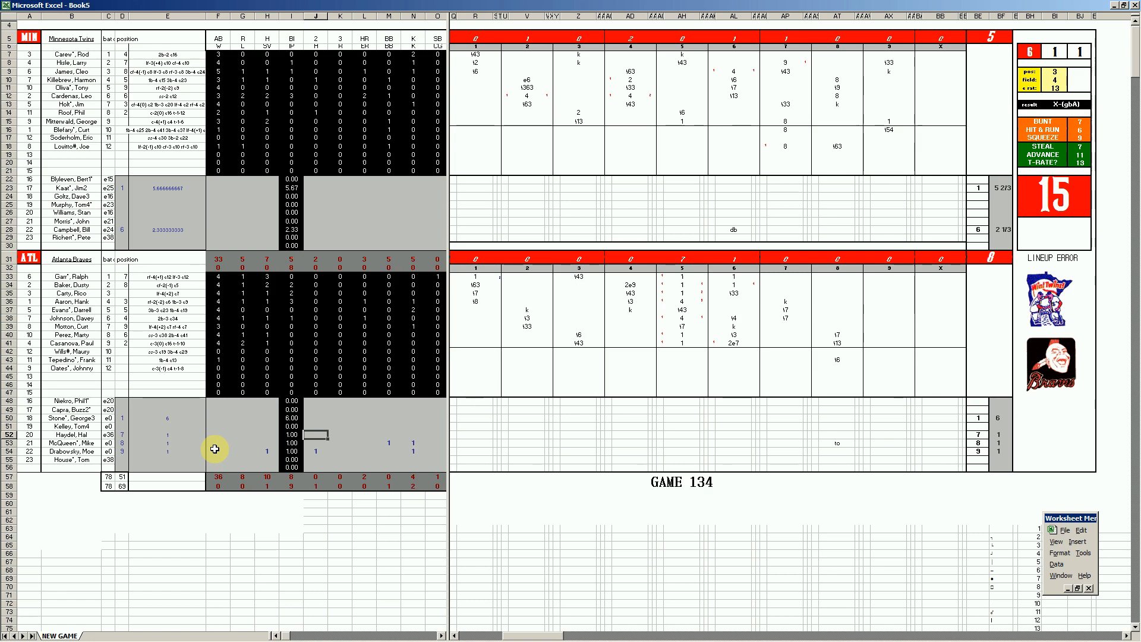
key(Right)
text(1)
key(Right)
text(1)
key(Right)
text(4)
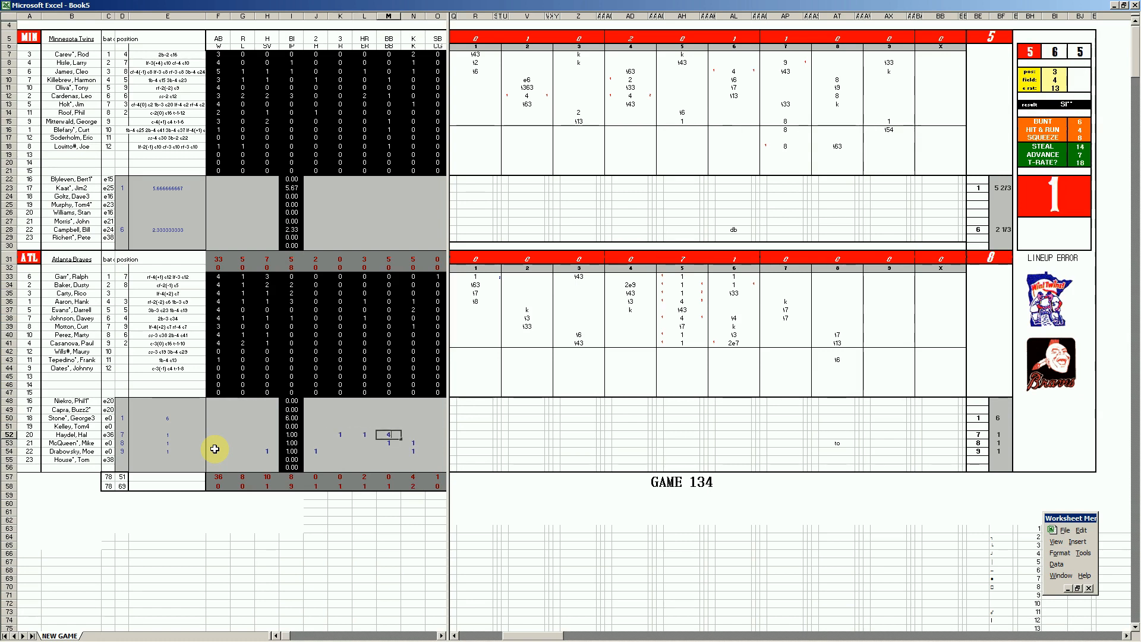
Record 1 win, 6 hits, 4 runs, 4 earned runs and 3 strikeouts for Atlanta's row 50 pitcher.
key(Left)
key(Left)
key(Left)
key(Up)
key(Up)
key(Left)
key(Left)
key(Left)
key(Left)
text(1)
key(Right)
key(Right)
key(Right)
key(Right)
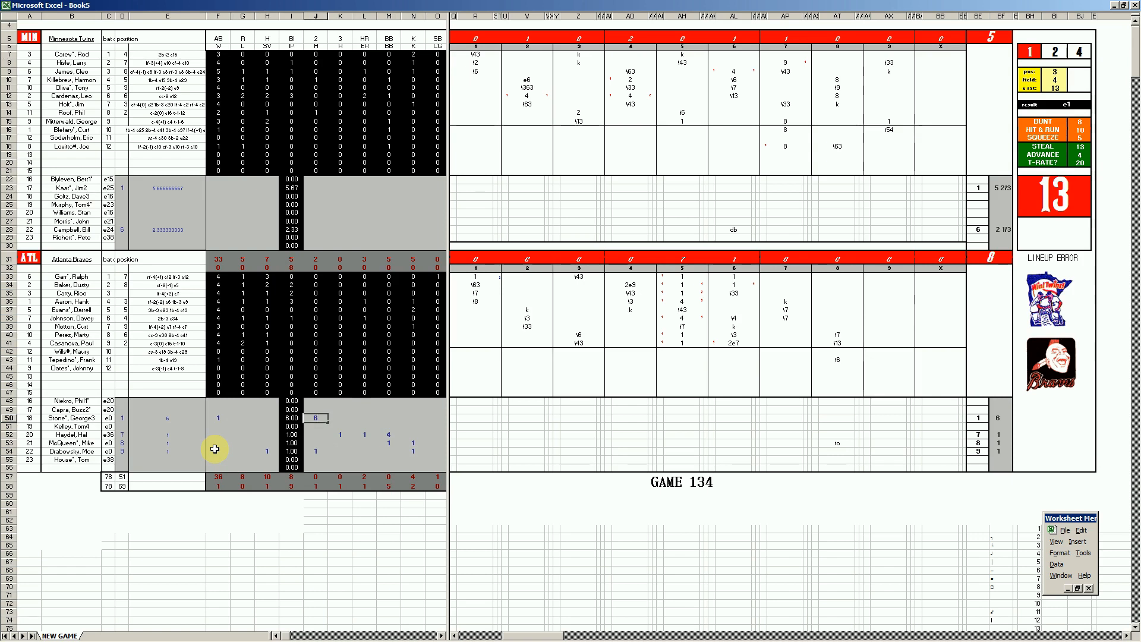
key(Tab)
text(4)
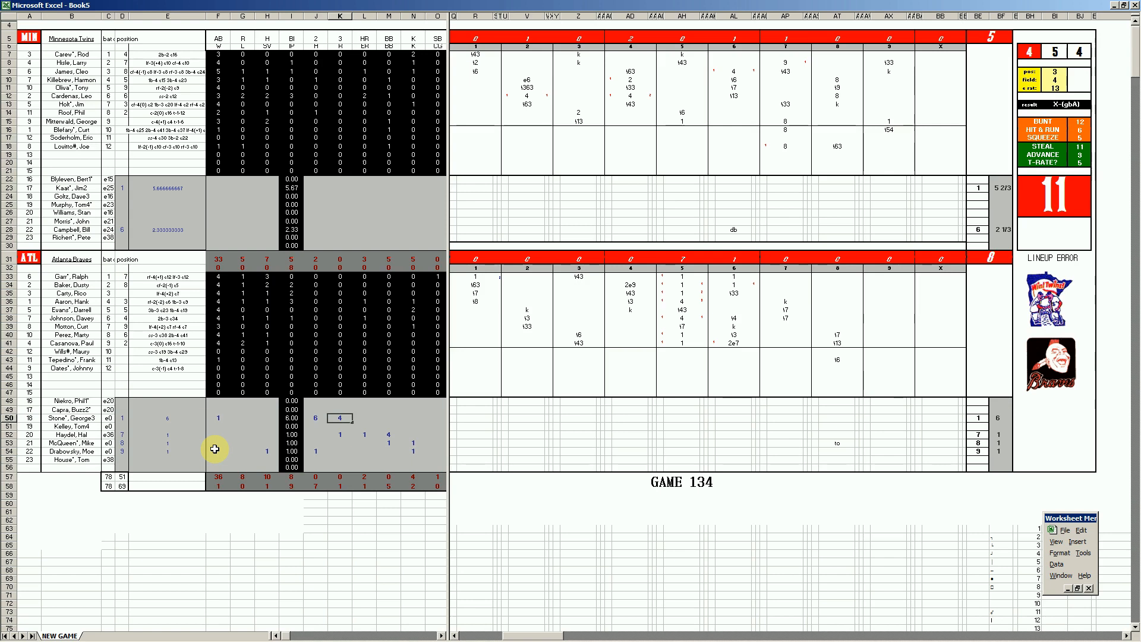
key(Tab)
text(4)
key(Tab)
key(Tab)
Record 1 hit and 1 strikeout for Minnesota's row 28 pitcher.
key(Up)
key(Up)
key(Up)
key(Up)
key(Up)
key(Up)
key(Up)
key(Up)
key(Up)
key(Up)
key(Up)
key(Up)
key(Up)
key(Up)
key(Up)
key(Up)
key(Up)
key(Up)
key(Up)
key(Up)
key(Left)
key(Left)
key(Left)
key(Left)
key(Left)
key(Right)
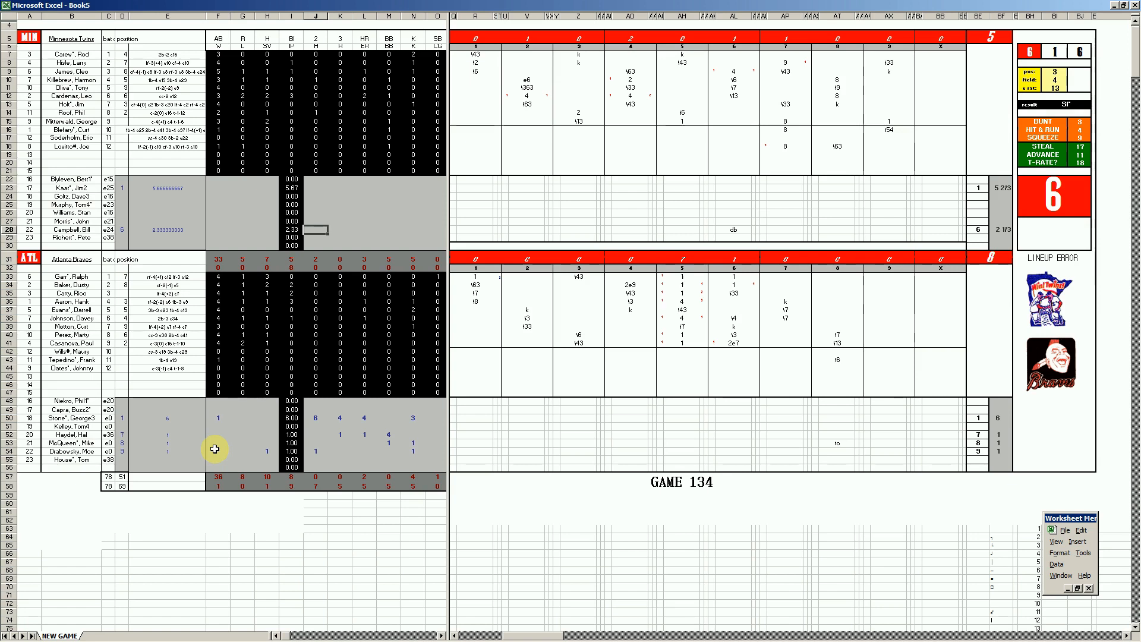
text(1)
key(Return)
text(1)
key(Return)
Record 1 loss, 9 hits, 8 runs, 7 earned runs and 3 strikeouts for Minnesota's row 23 pitcher.
text(1)
key(Return)
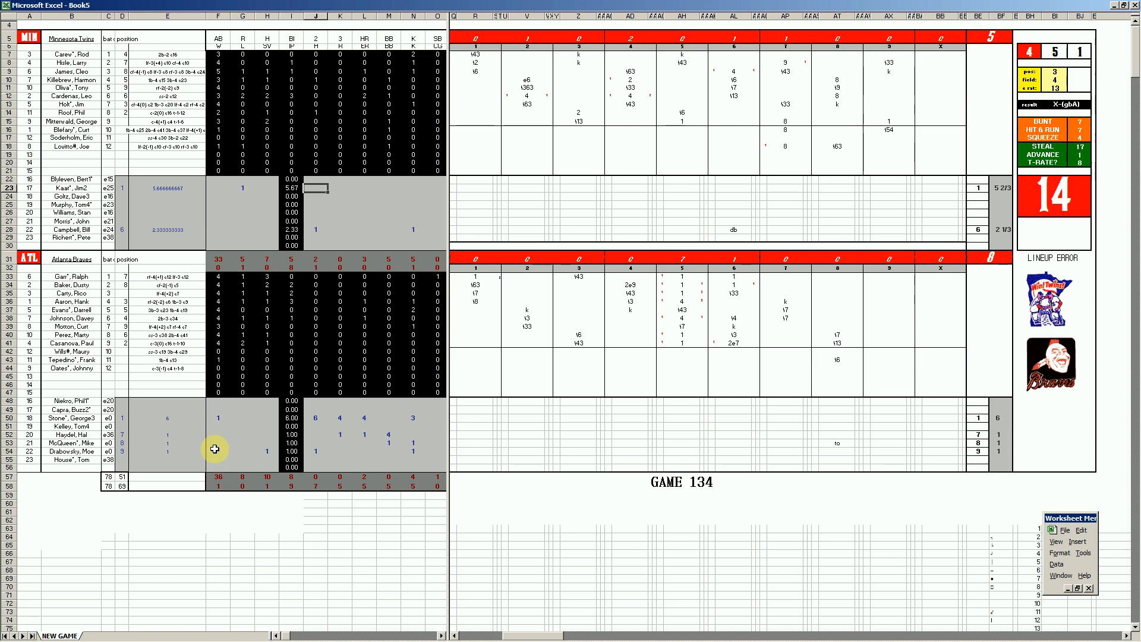
text(9)
key(Return)
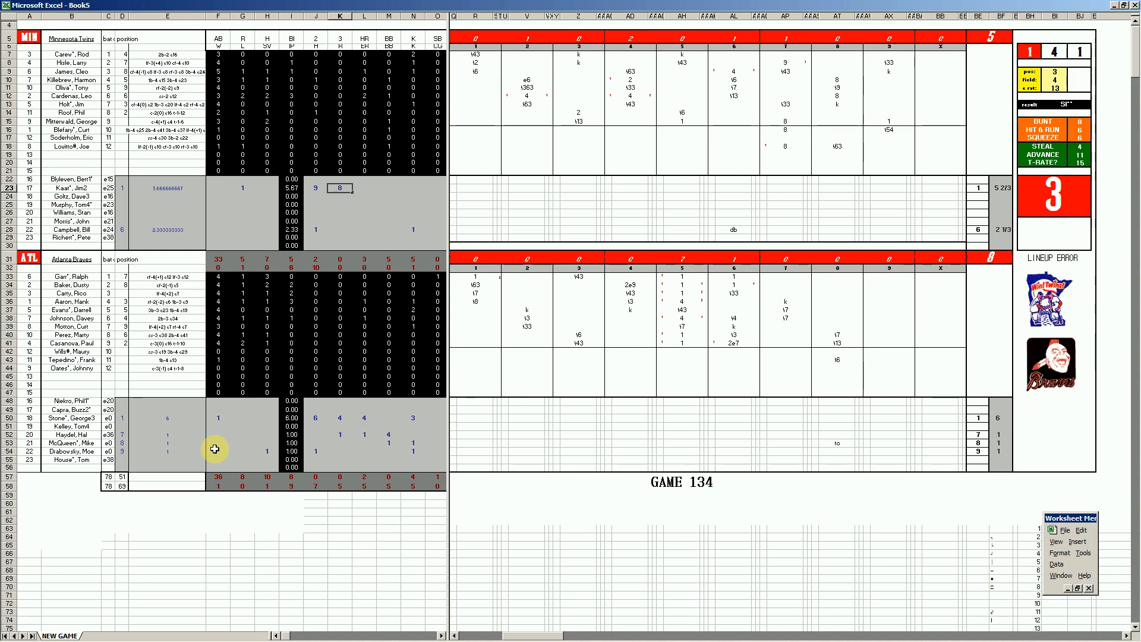
key(Return)
text(7)
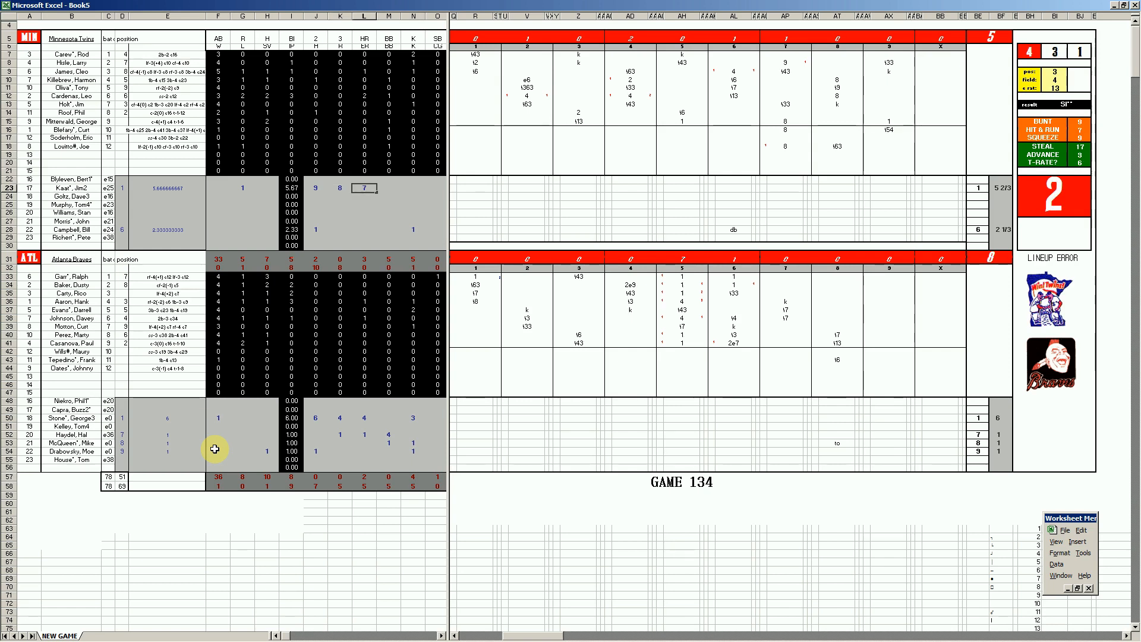
key(Return)
key(Return)
text(3)
key(Down)
key(Left)
key(Left)
key(Left)
key(Left)
key(Left)
key(Left)
key(Left)
key(Down)
key(Down)
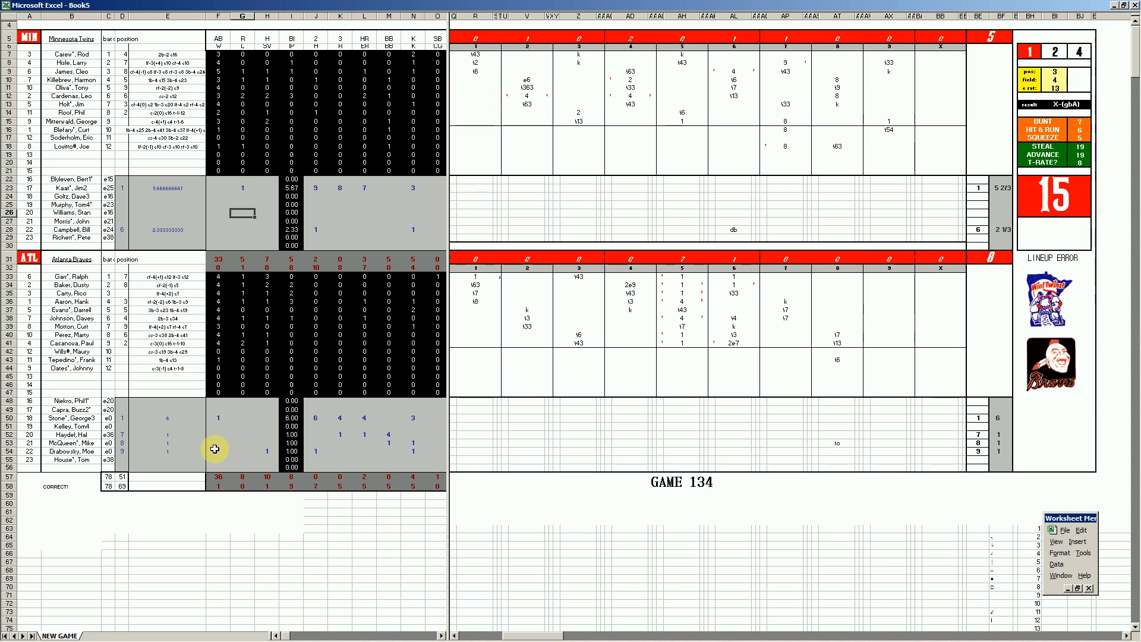
key(ctrl+s)
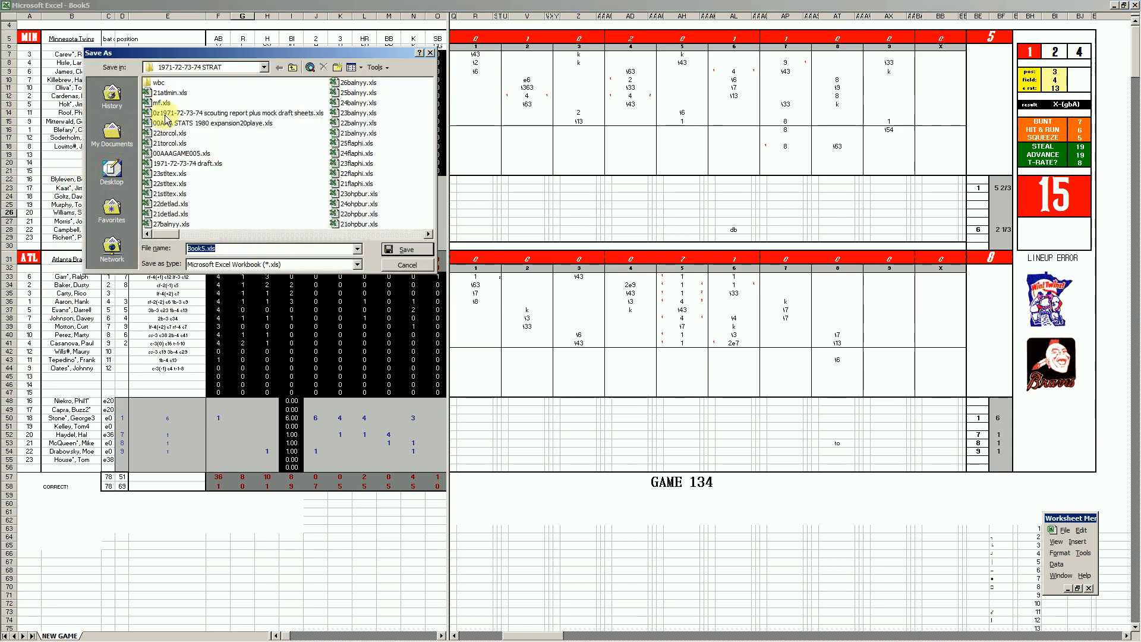
click(170, 93)
click(190, 250)
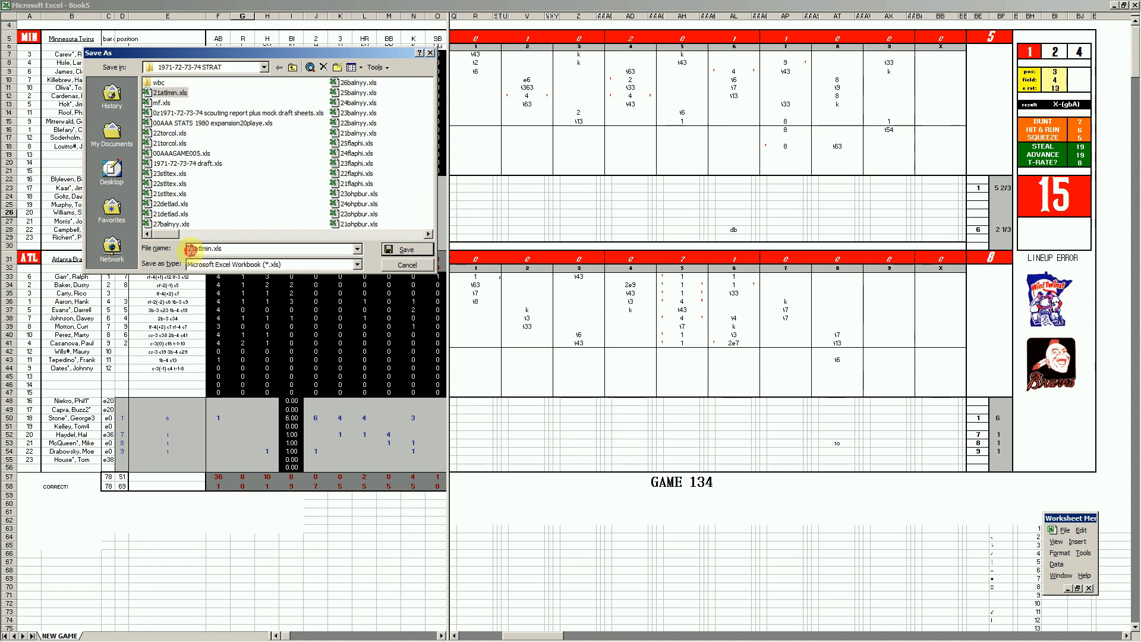
text(2)
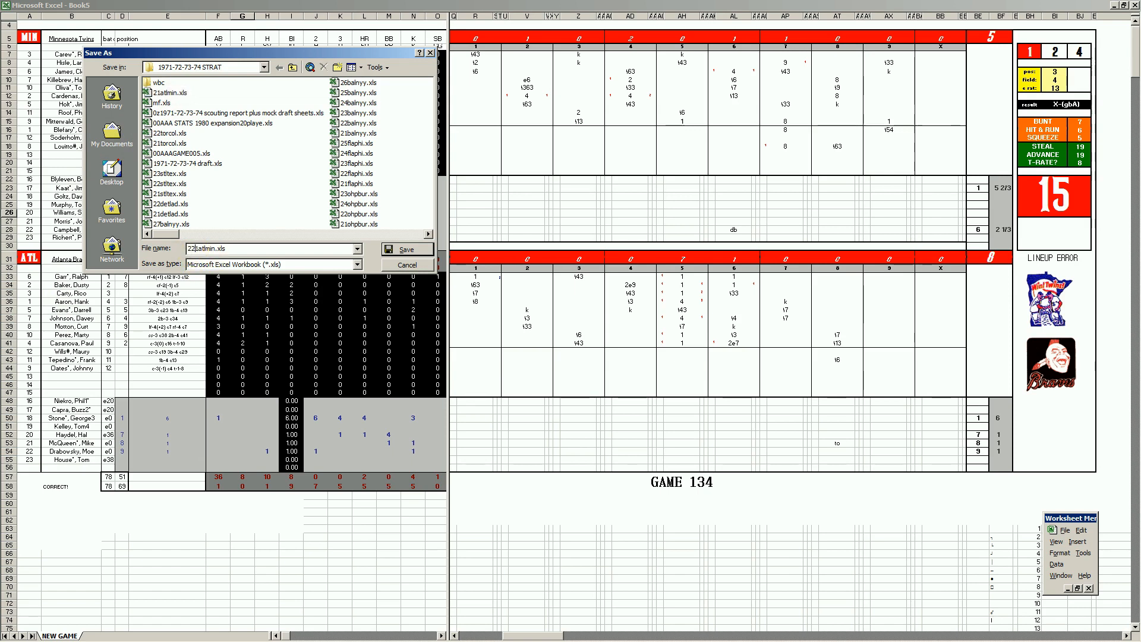
key(Return)
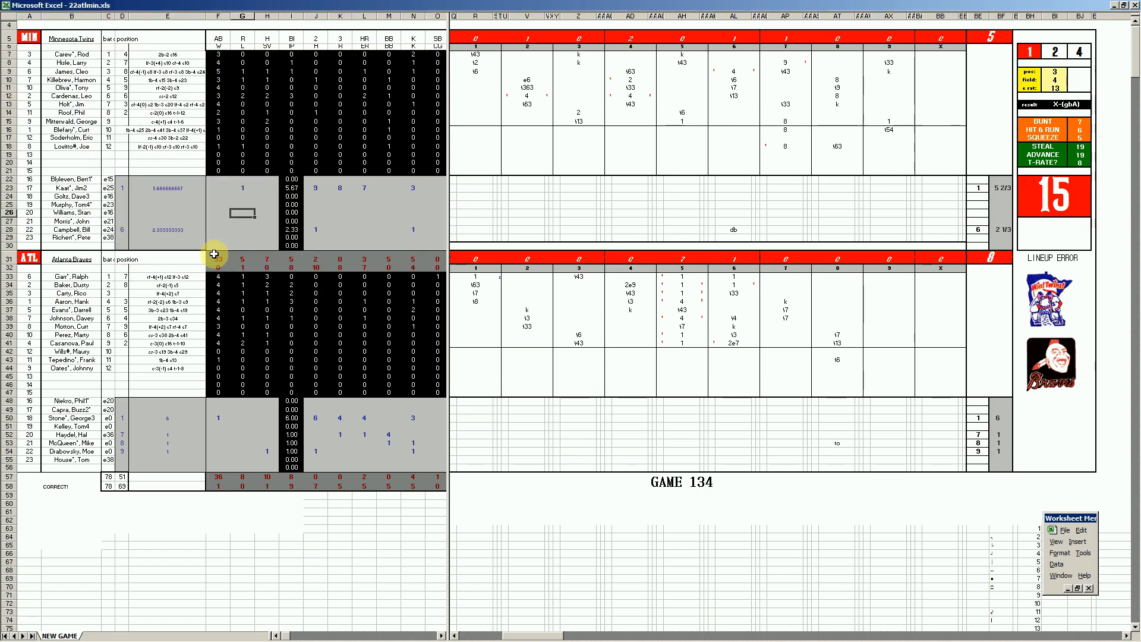
Save the workbook again as mf.xls, replacing the existing file, and close it.
key(F12)
text(mf.xls)
key(Return)
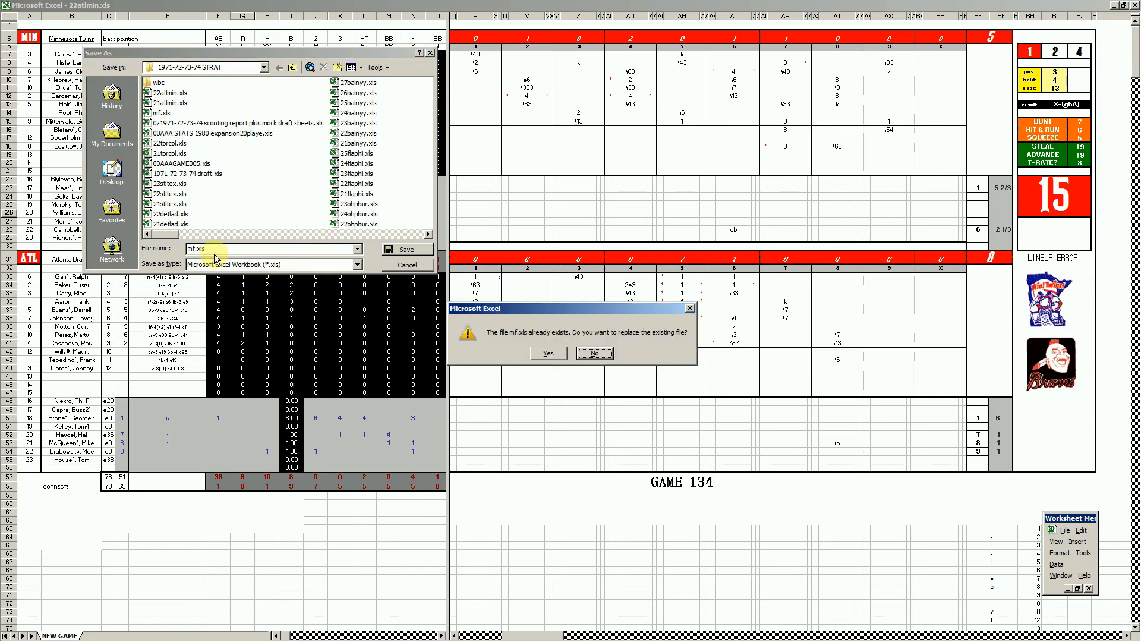
key(y)
key(ctrl+w)
key(Return)
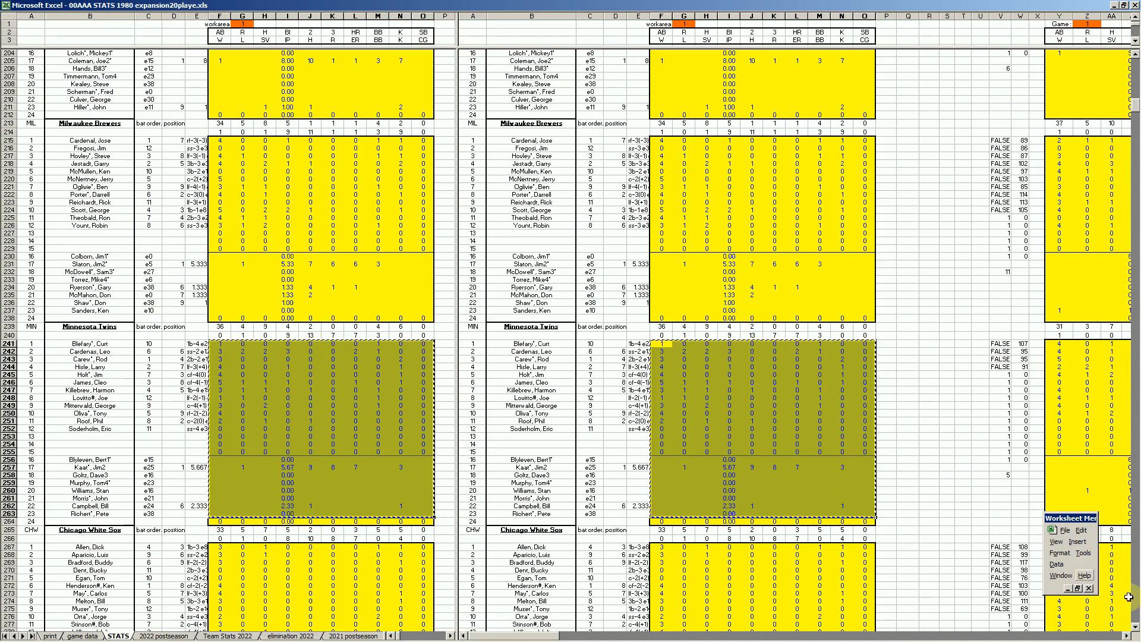
Paste the copied Minnesota Twins stats block into the team's Game 5 columns on the STATS sheet.
drag(1127, 636, 1127, 637)
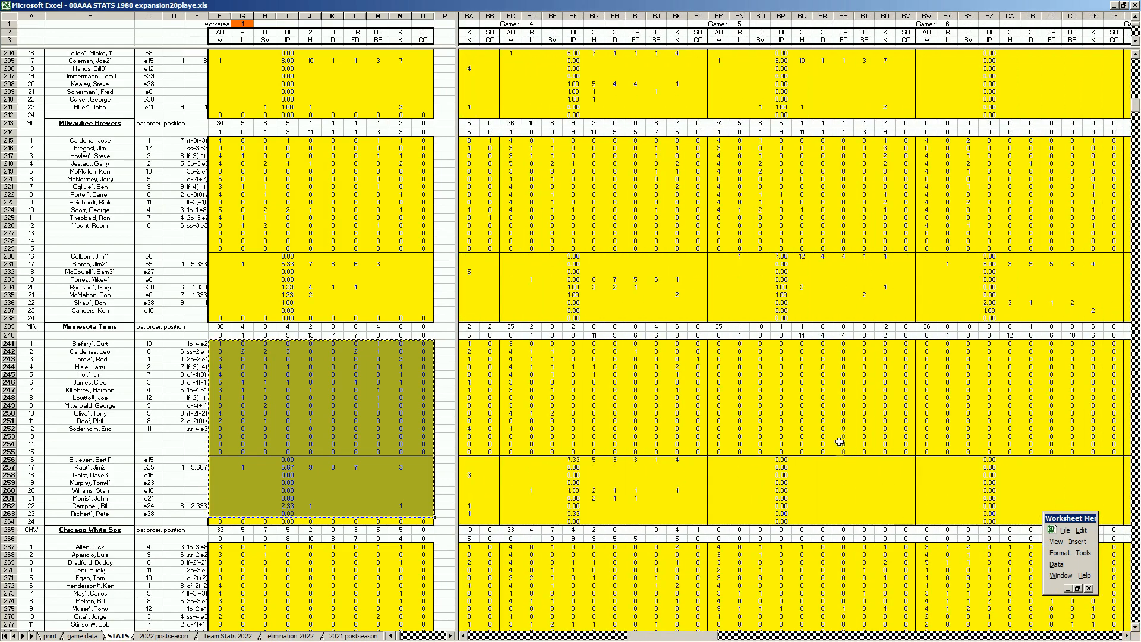
right_click(719, 346)
click(741, 377)
Copy the Atlanta Braves work area stats and paste them into the team's Game 6 columns.
click(351, 436)
key(ctrl+a)
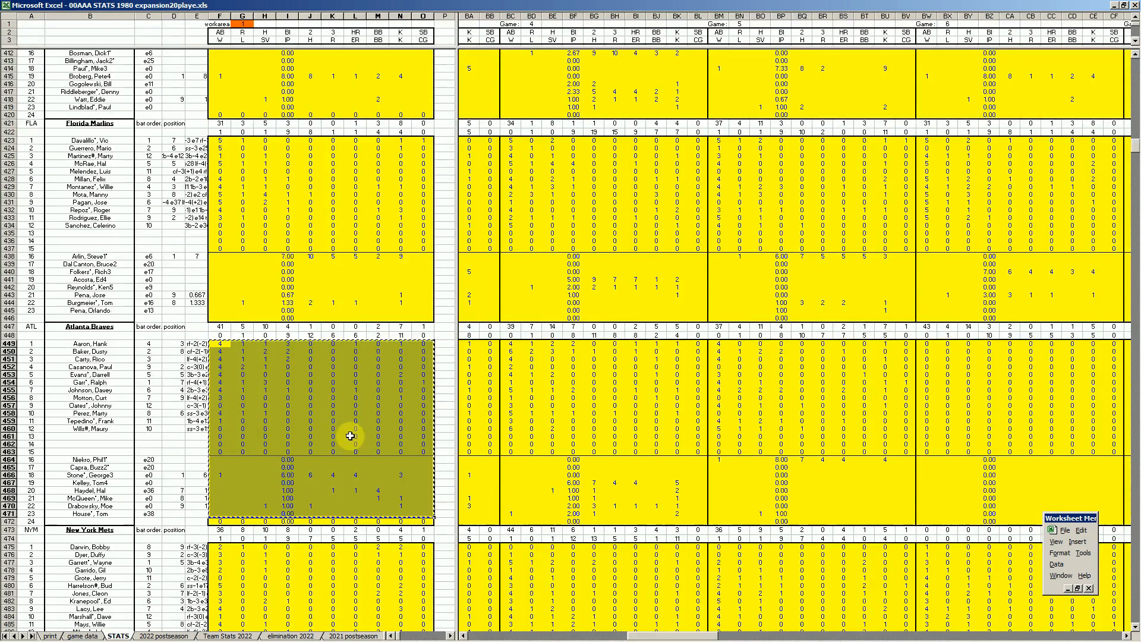
right_click(928, 347)
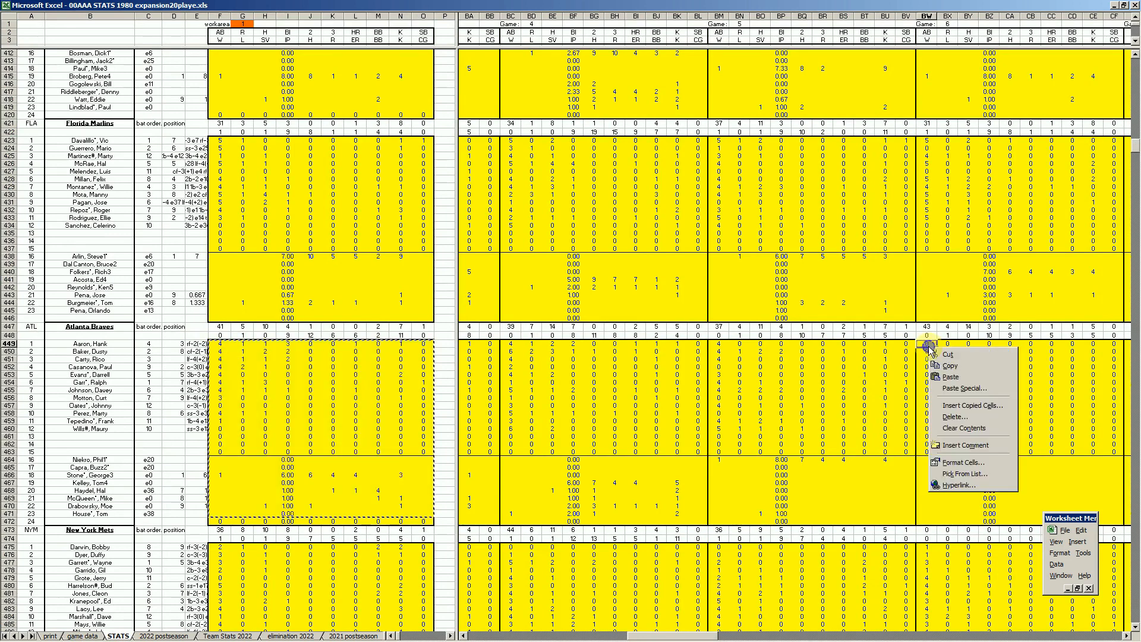
click(949, 377)
Check the Atlanta Braves season totals and review the American League division standings on the print sheet.
drag(709, 627, 1080, 637)
click(656, 498)
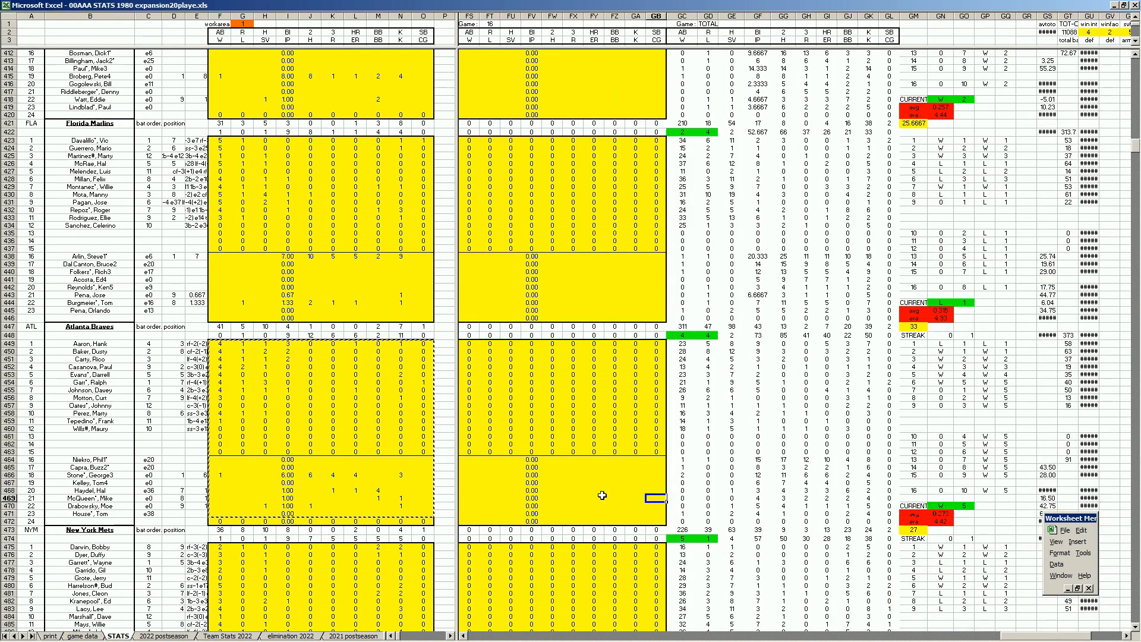
click(56, 635)
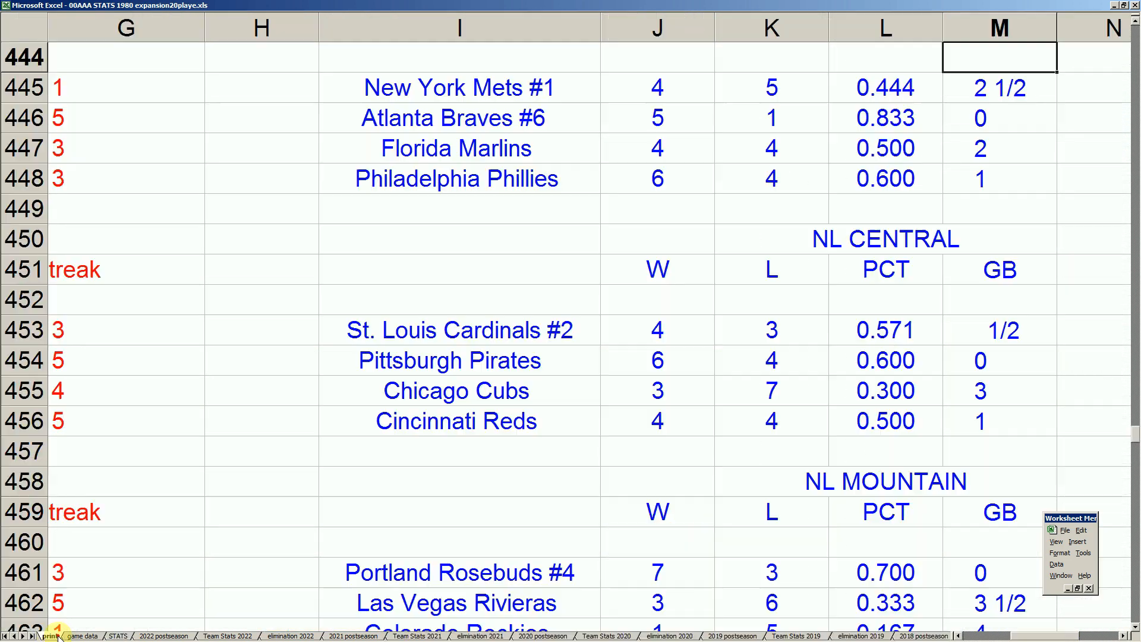
click(197, 502)
key(Left)
key(Left)
key(Left)
key(Left)
key(Left)
key(Left)
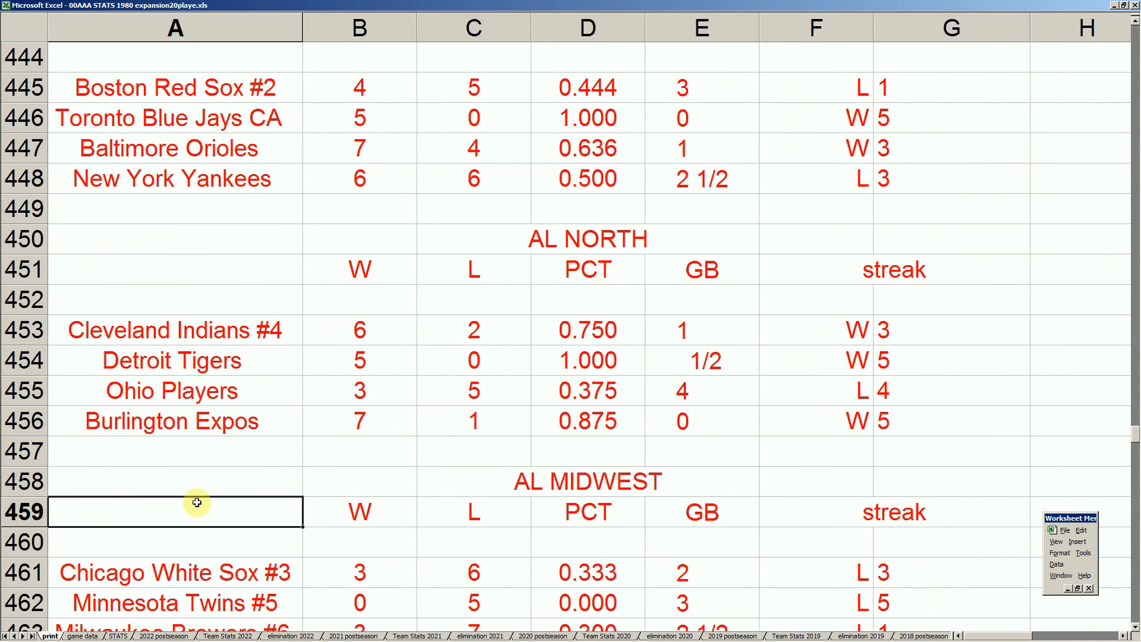
key(ctrl+Up)
key(ctrl+Up)
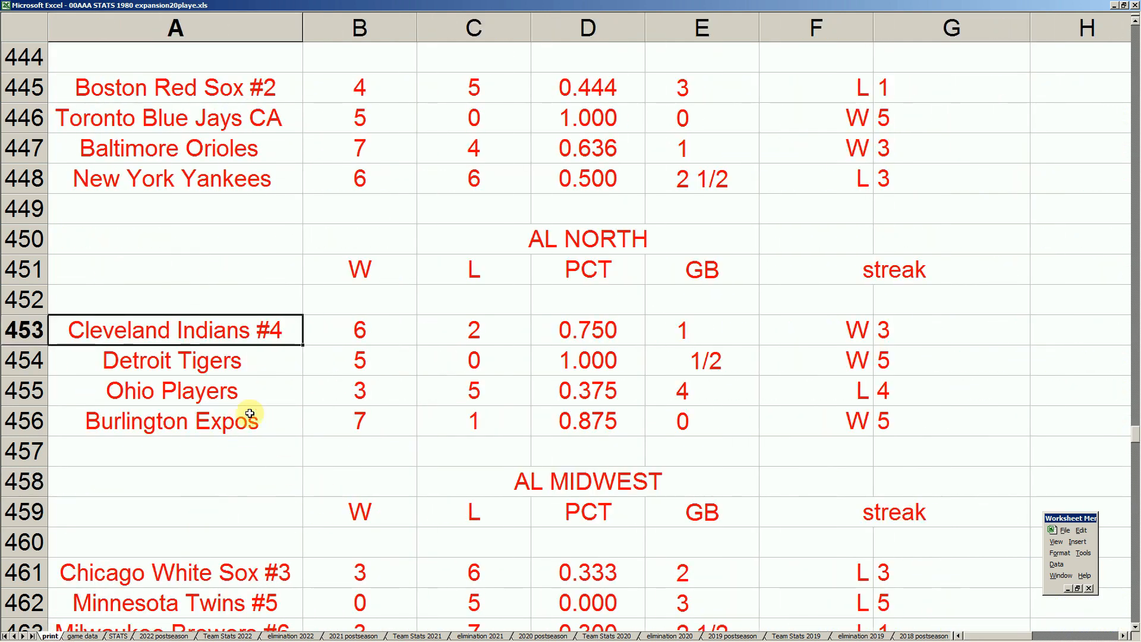
click(348, 367)
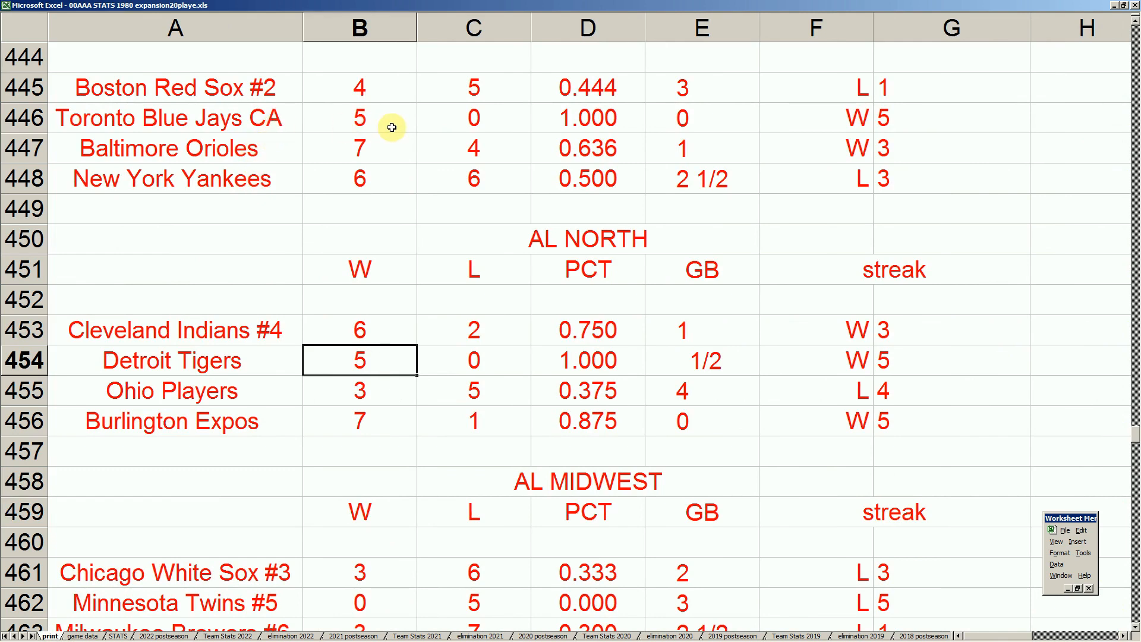
click(271, 604)
scroll(271, 554, down, 3)
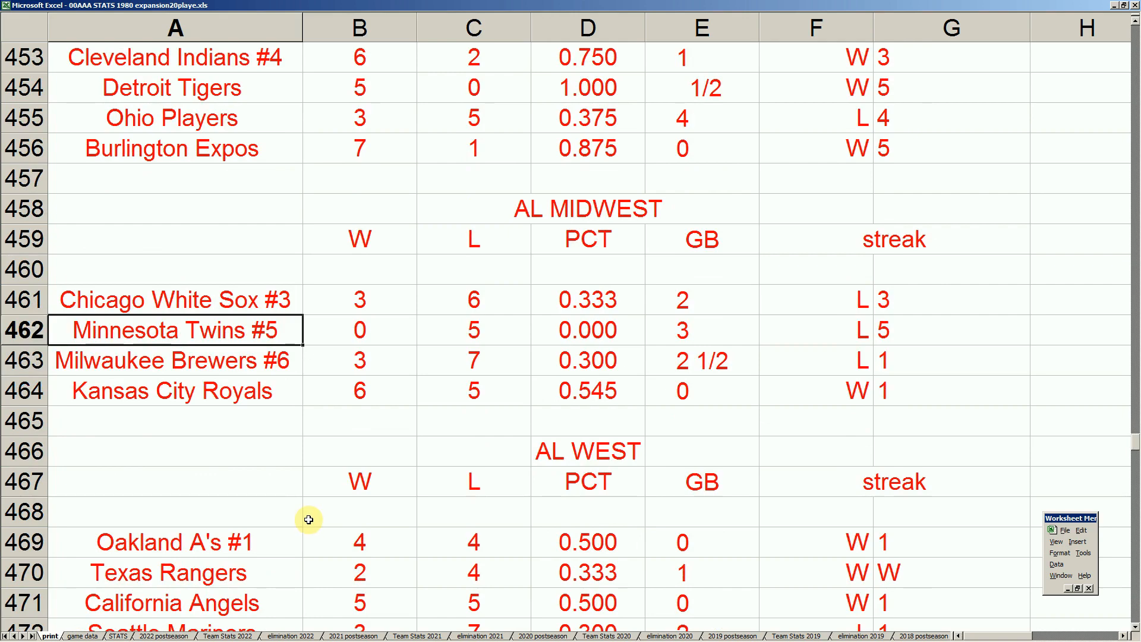
scroll(309, 519, down, 1)
Review the National League division standings on the print sheet.
click(660, 438)
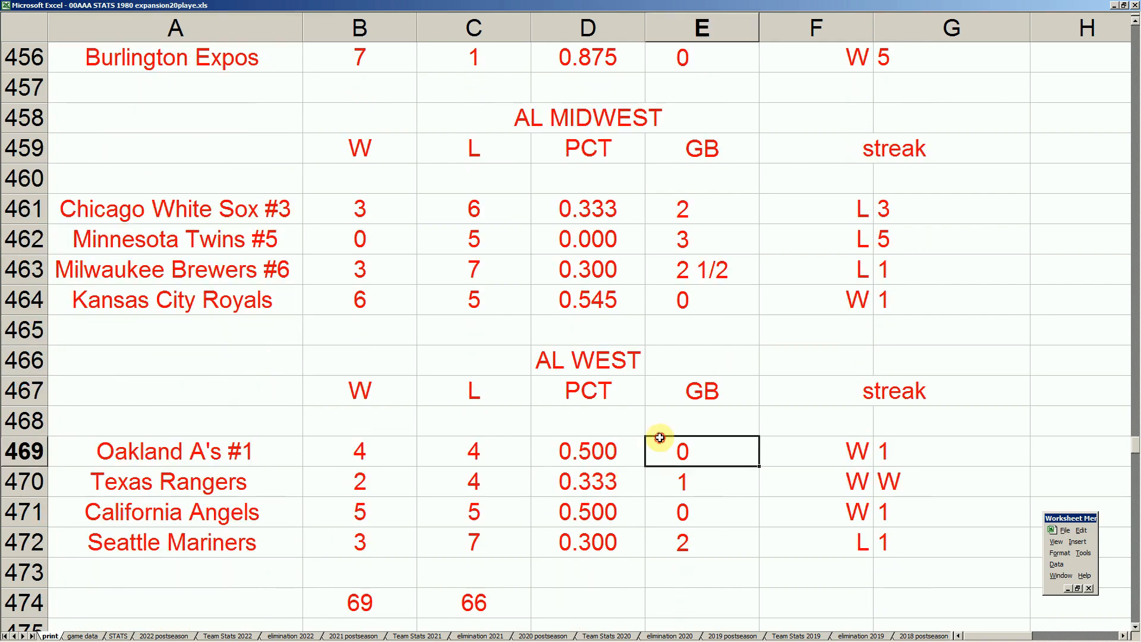
key(Right)
key(Right)
key(Right)
key(Right)
key(Right)
key(Right)
key(Right)
key(Right)
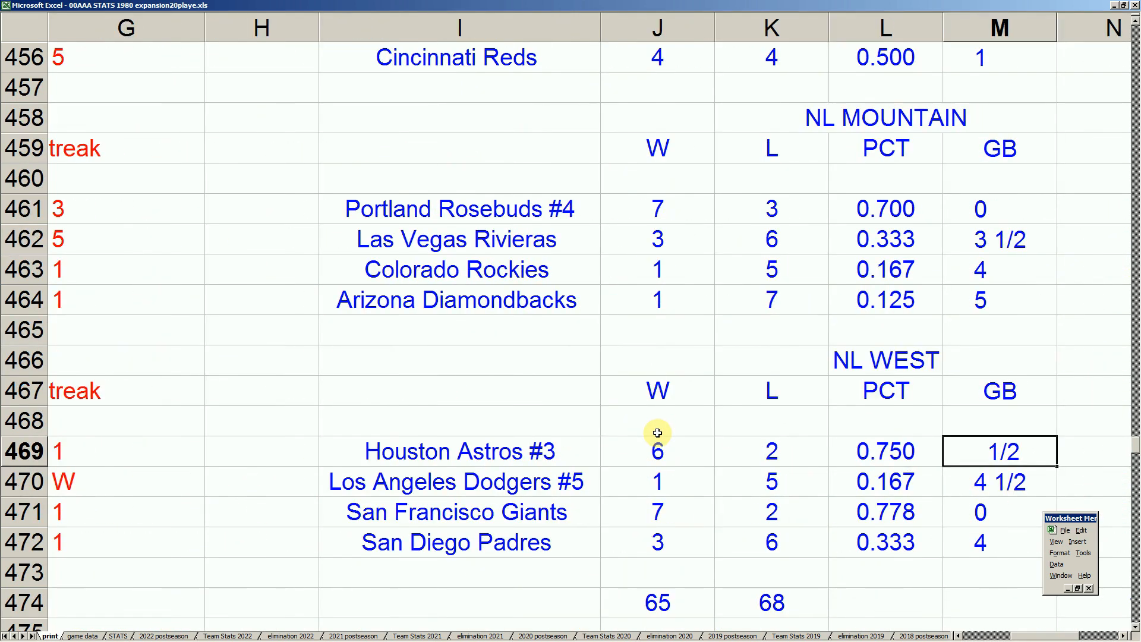
scroll(657, 432, up, 2)
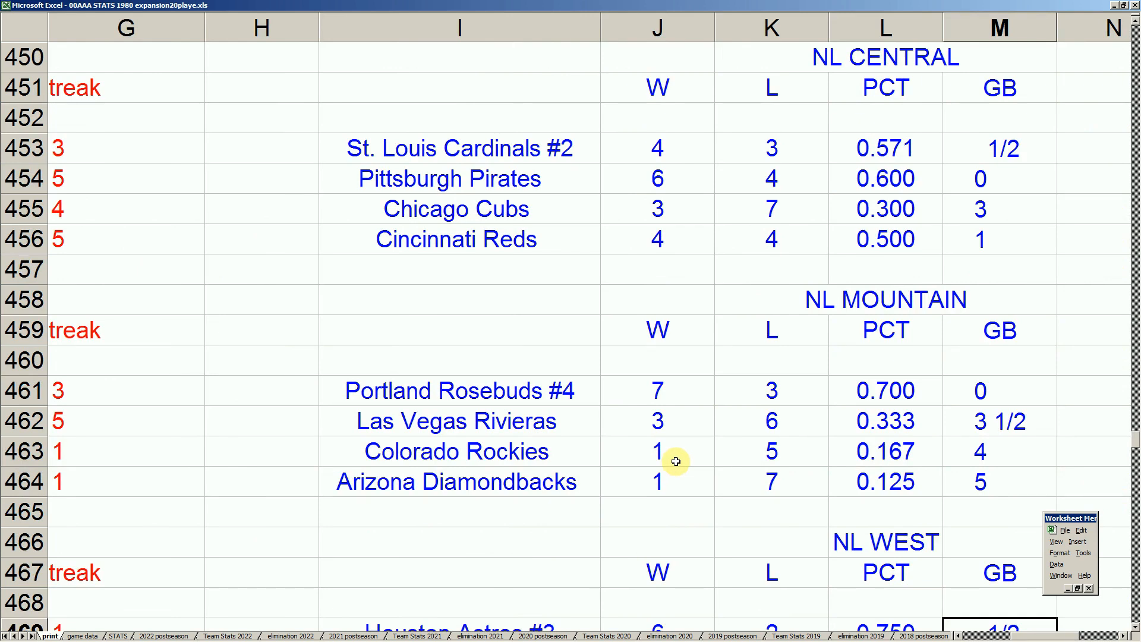
scroll(676, 461, up, 3)
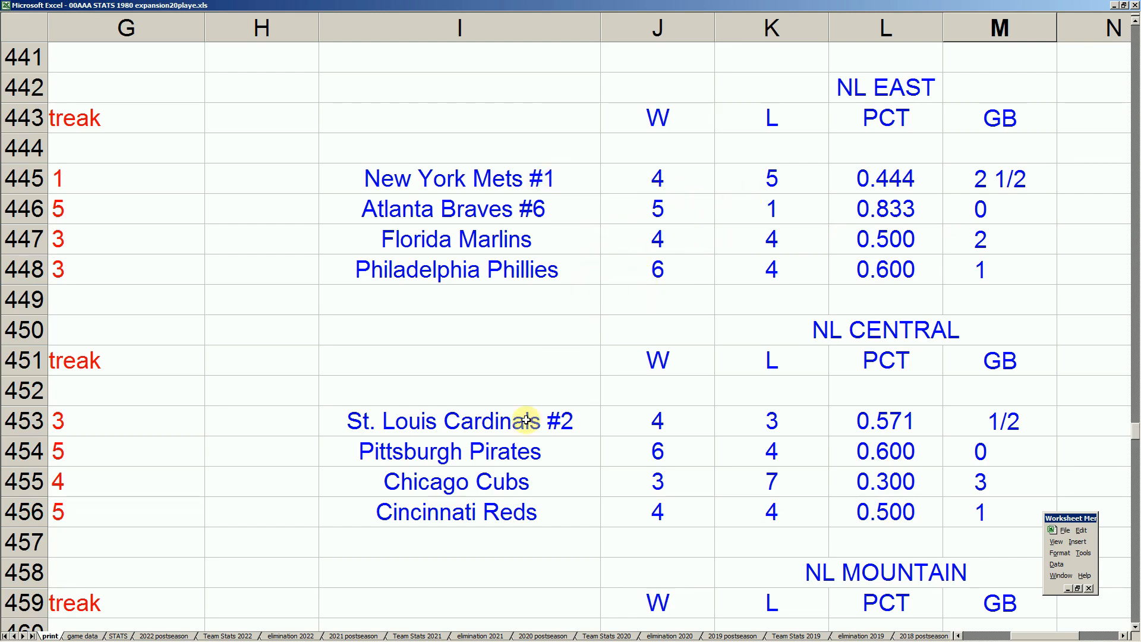
scroll(523, 443, down, 4)
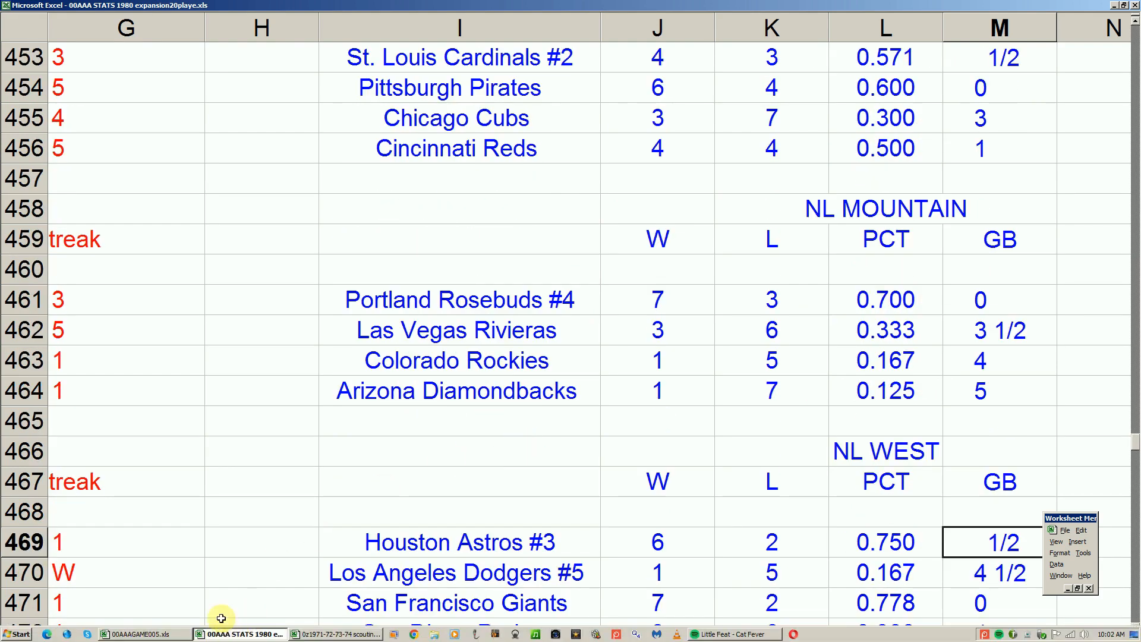
Calculate 39/8 in a spare cell of the Atlanta Braves block on the STATS sheet and undo the entry.
click(119, 635)
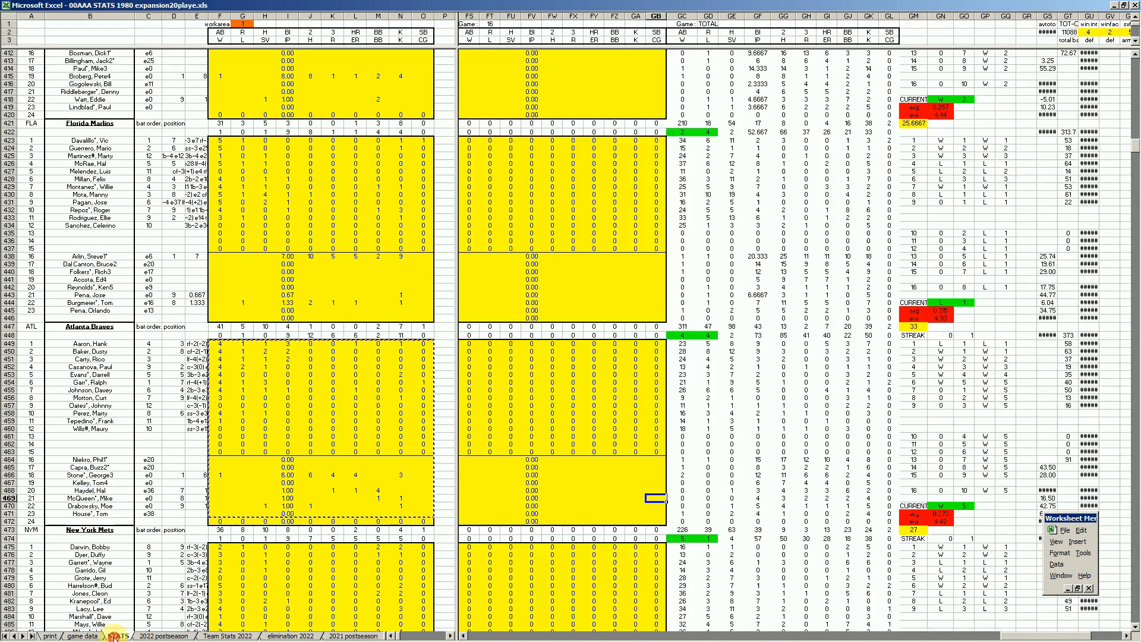
click(593, 474)
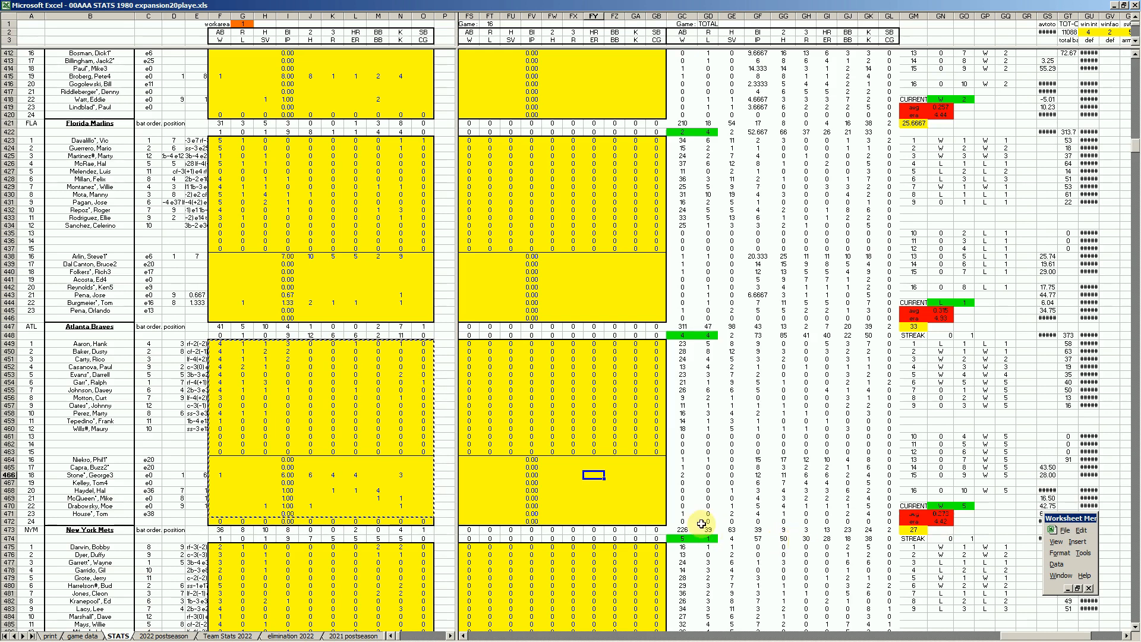
text(+39/8)
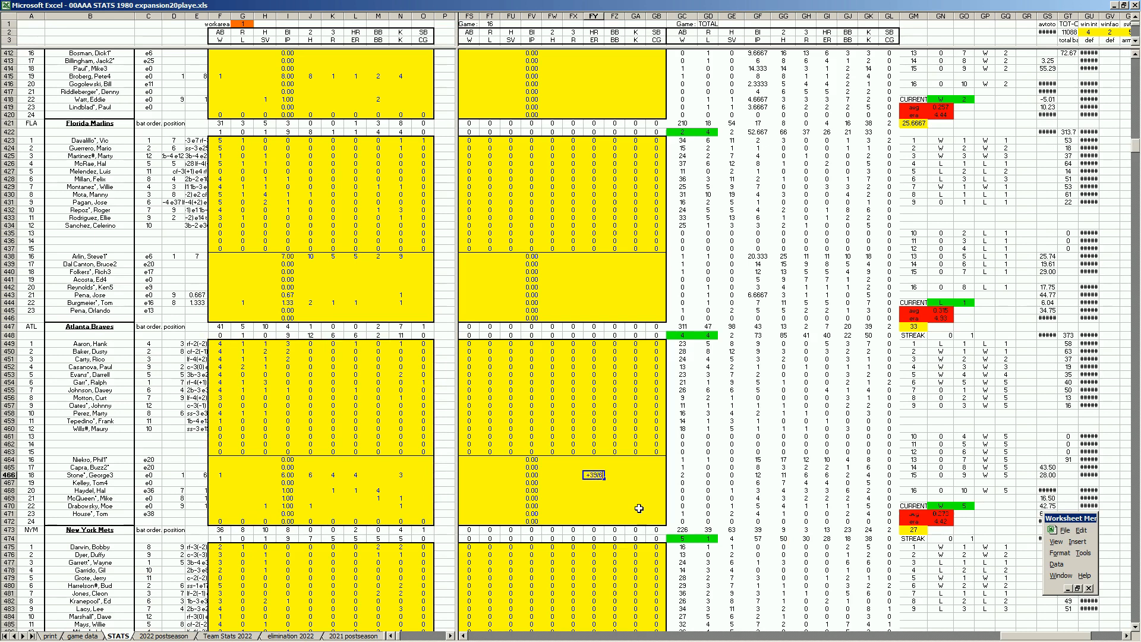
key(Return)
key(ctrl+z)
Review the Minnesota Twins block on the STATS sheet, checking the pitchers' season totals and the second batter's home runs.
scroll(611, 504, up, 1)
scroll(611, 504, up, 3)
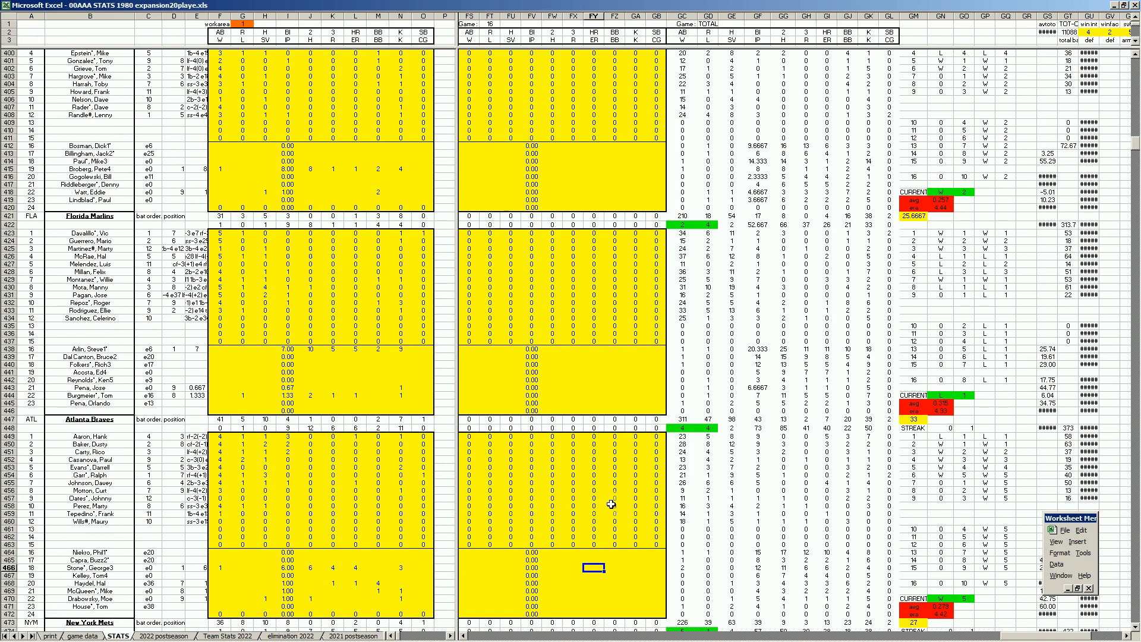
scroll(611, 504, up, 8)
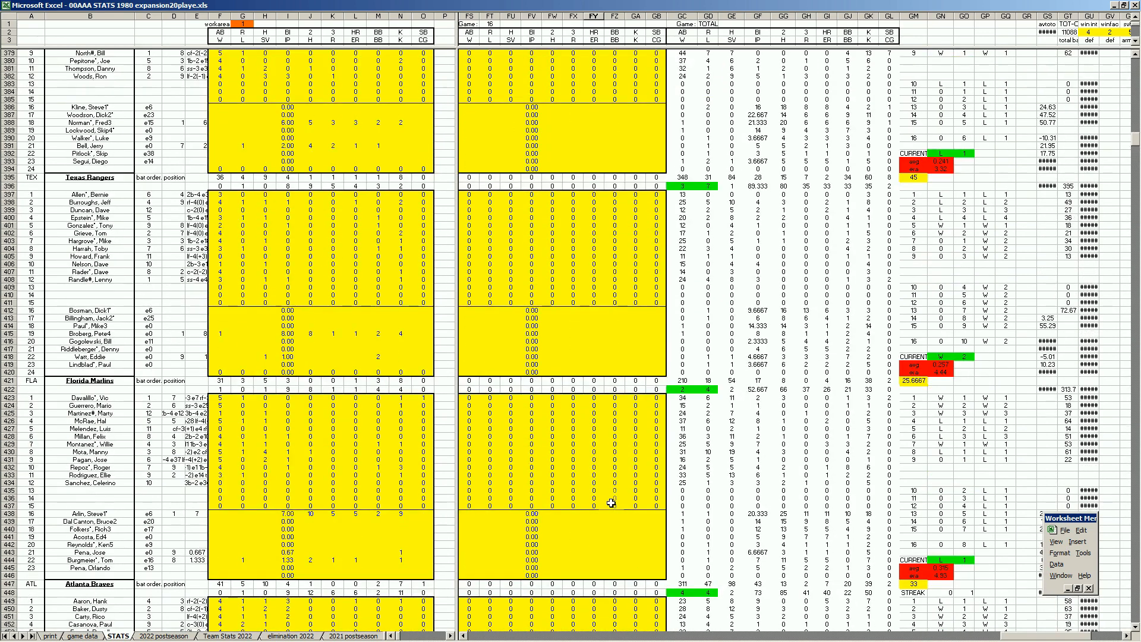
scroll(611, 503, up, 11)
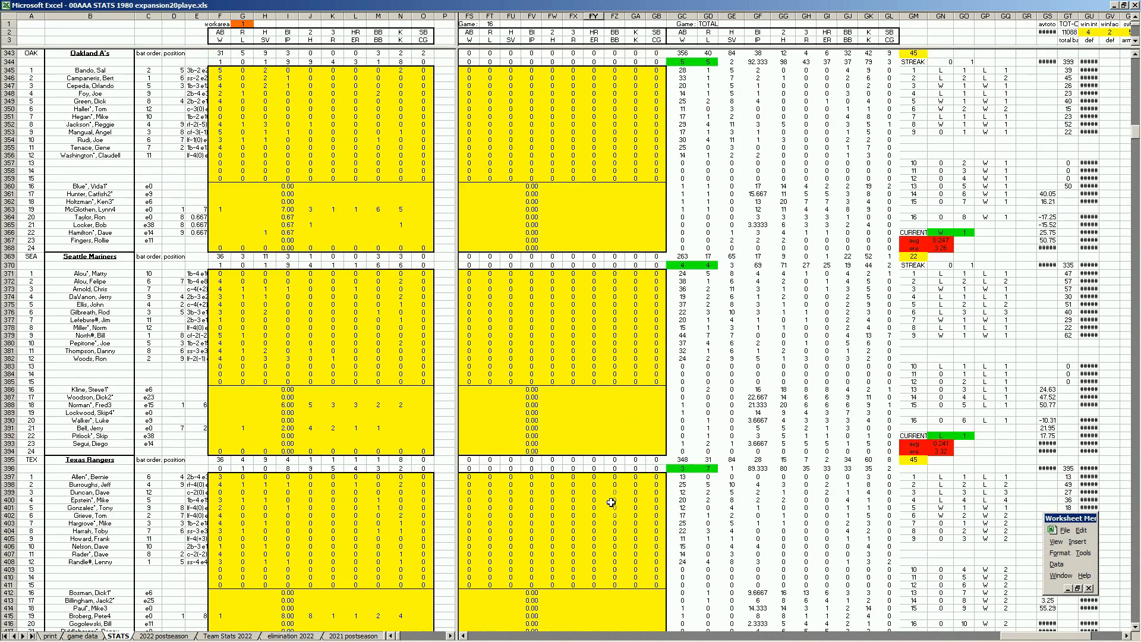
scroll(611, 503, up, 6)
click(593, 279)
scroll(612, 370, up, 11)
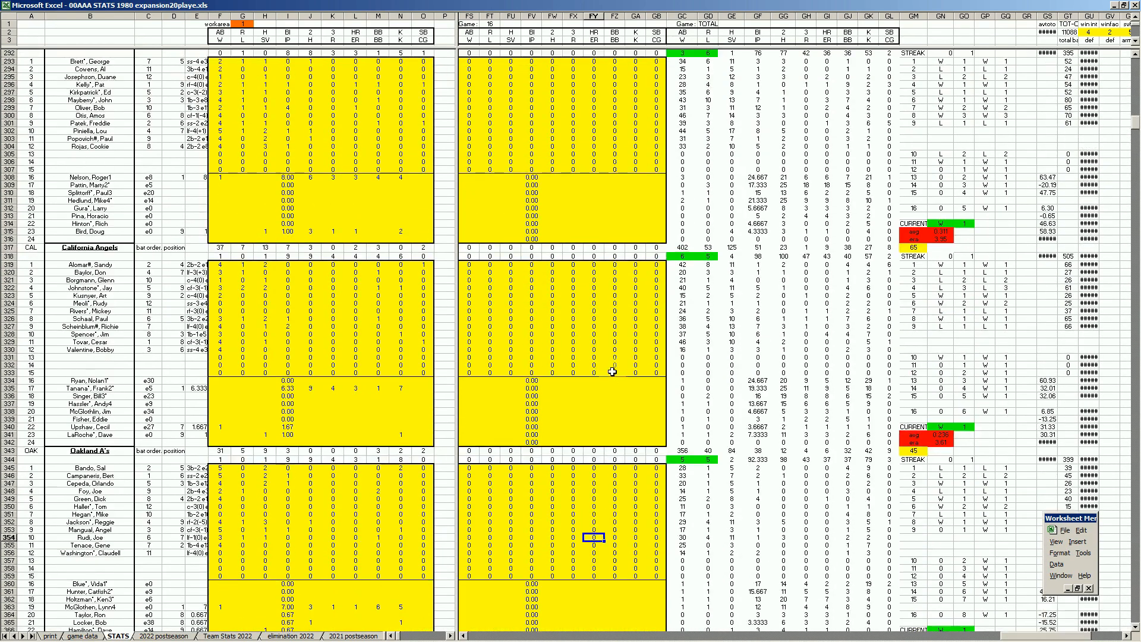
scroll(612, 372, up, 13)
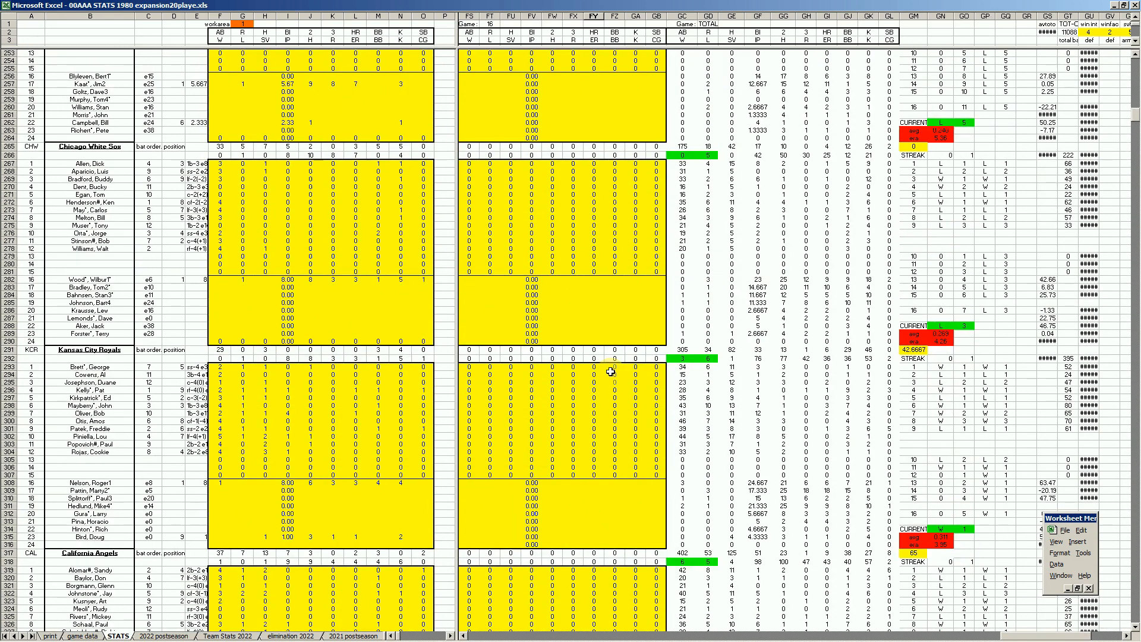
scroll(611, 371, up, 4)
scroll(609, 371, up, 4)
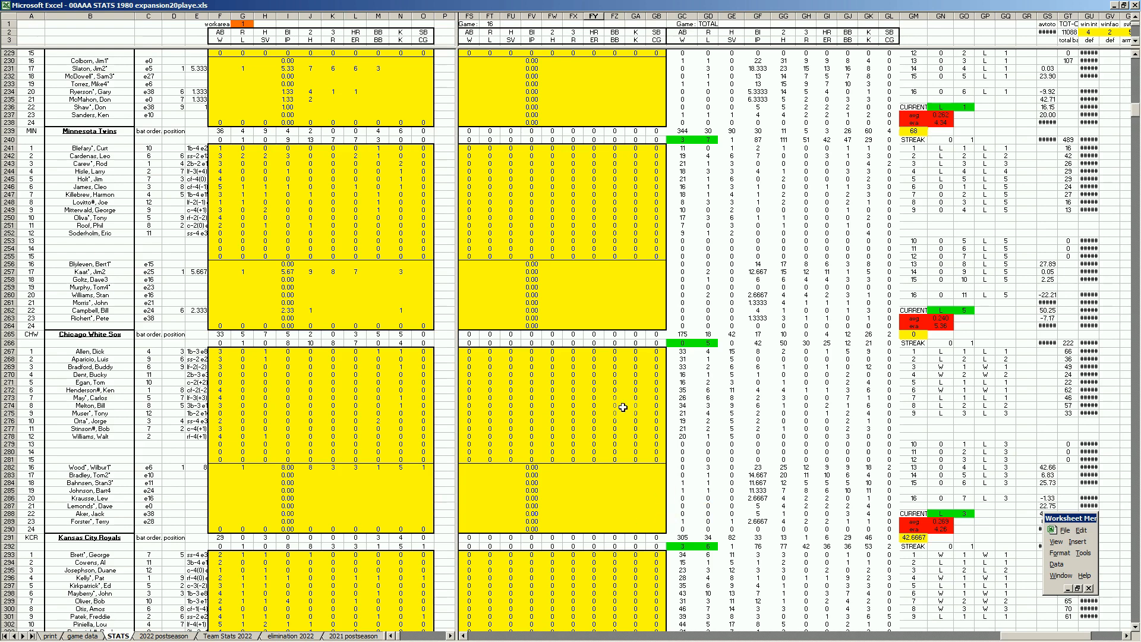
scroll(620, 466, down, 1)
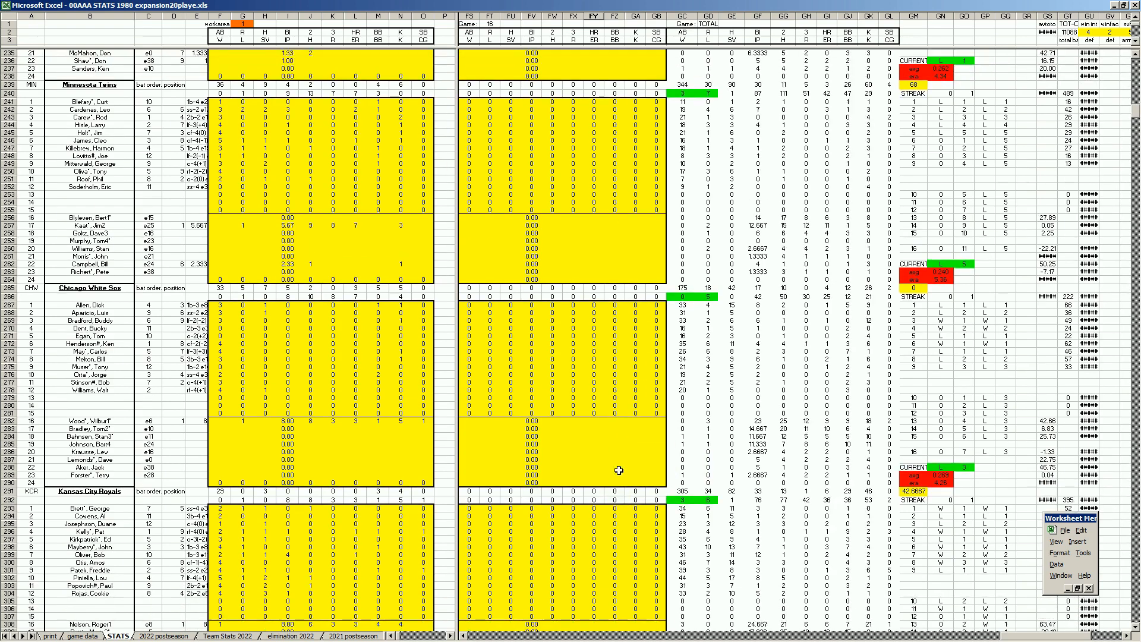
scroll(620, 470, up, 2)
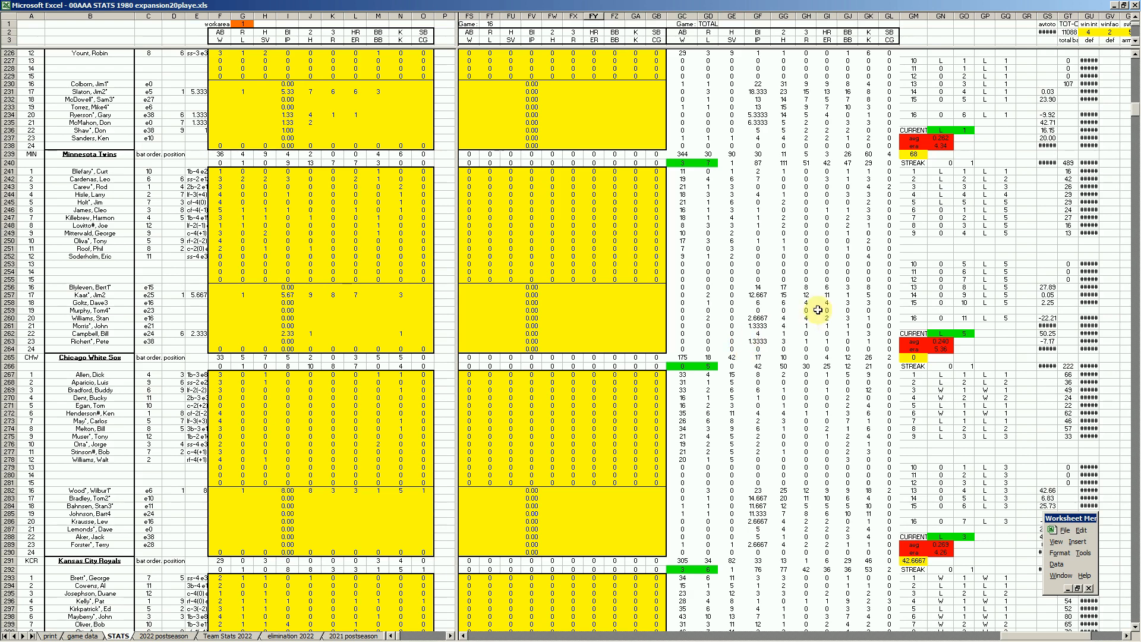
click(830, 179)
text(3)
key(Return)
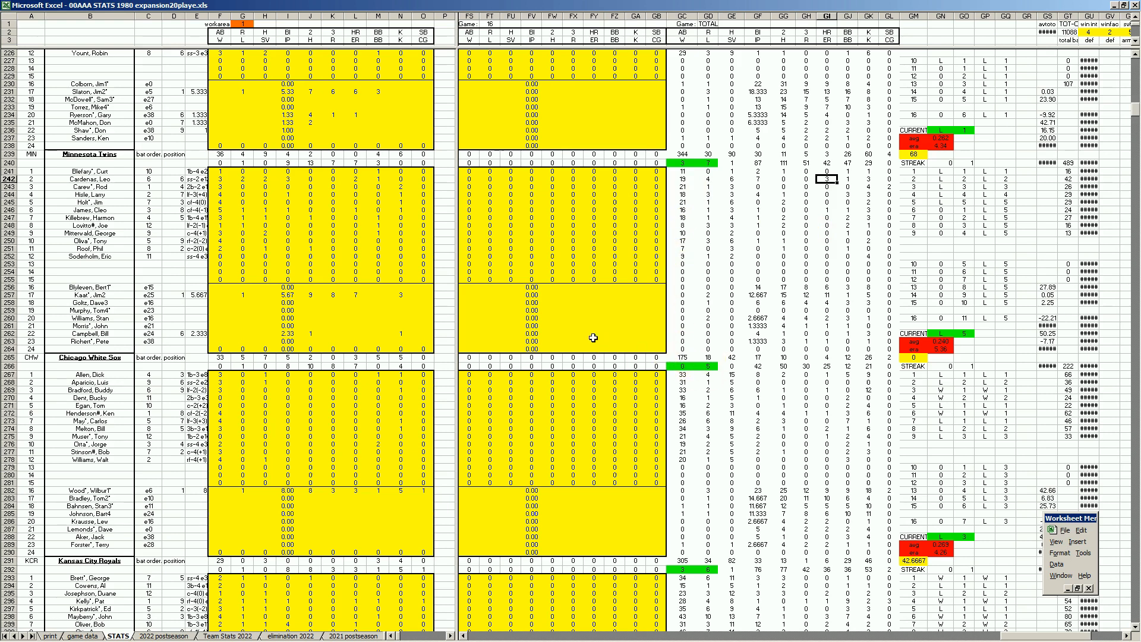
click(617, 318)
click(588, 325)
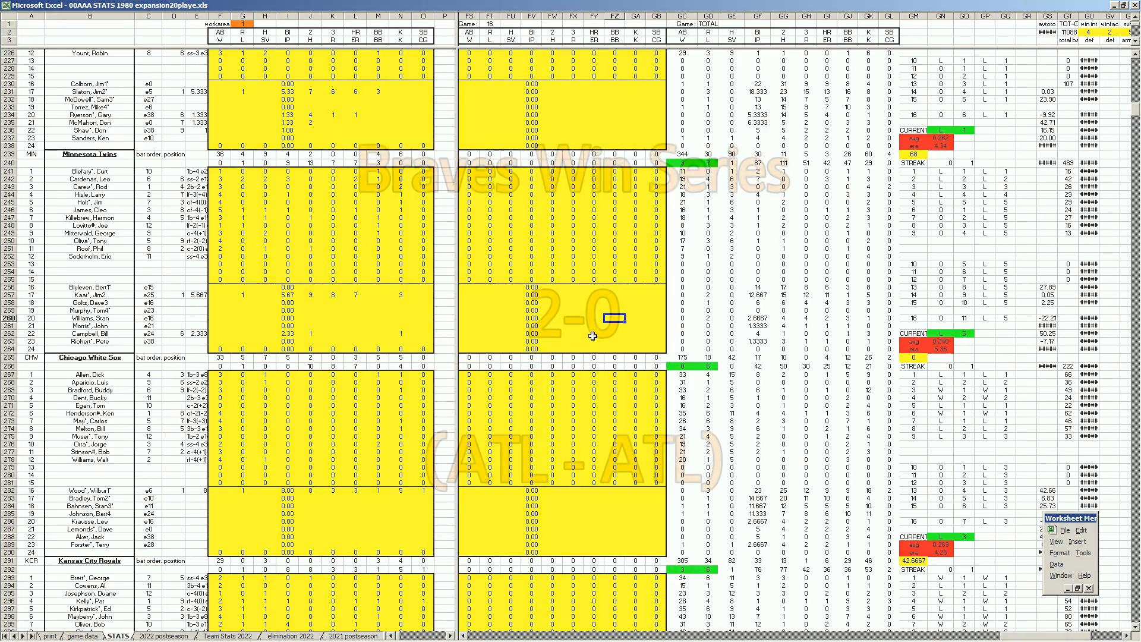